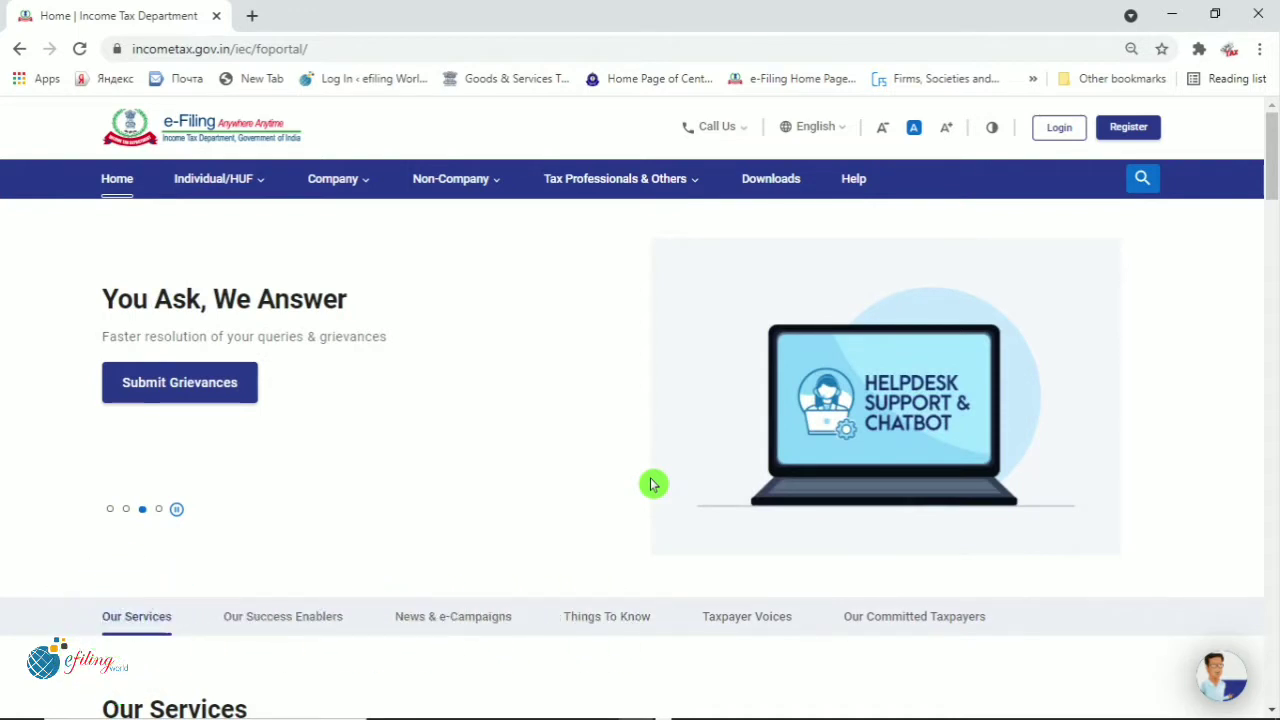
Open the portal's login page and submit the PAN as the User ID
{"action": "left_click", "coordinate": [1058, 136]}
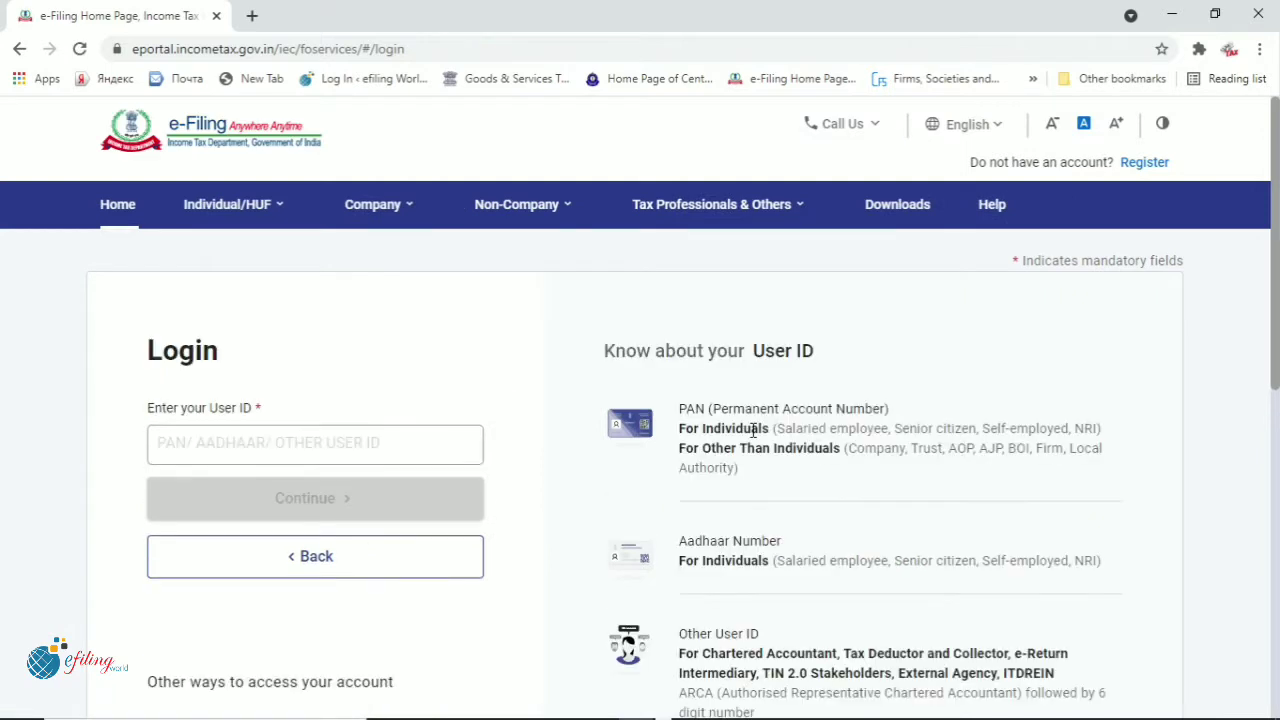
{"action": "scroll", "coordinate": [450, 517], "scroll_direction": "down", "scroll_amount": 1}
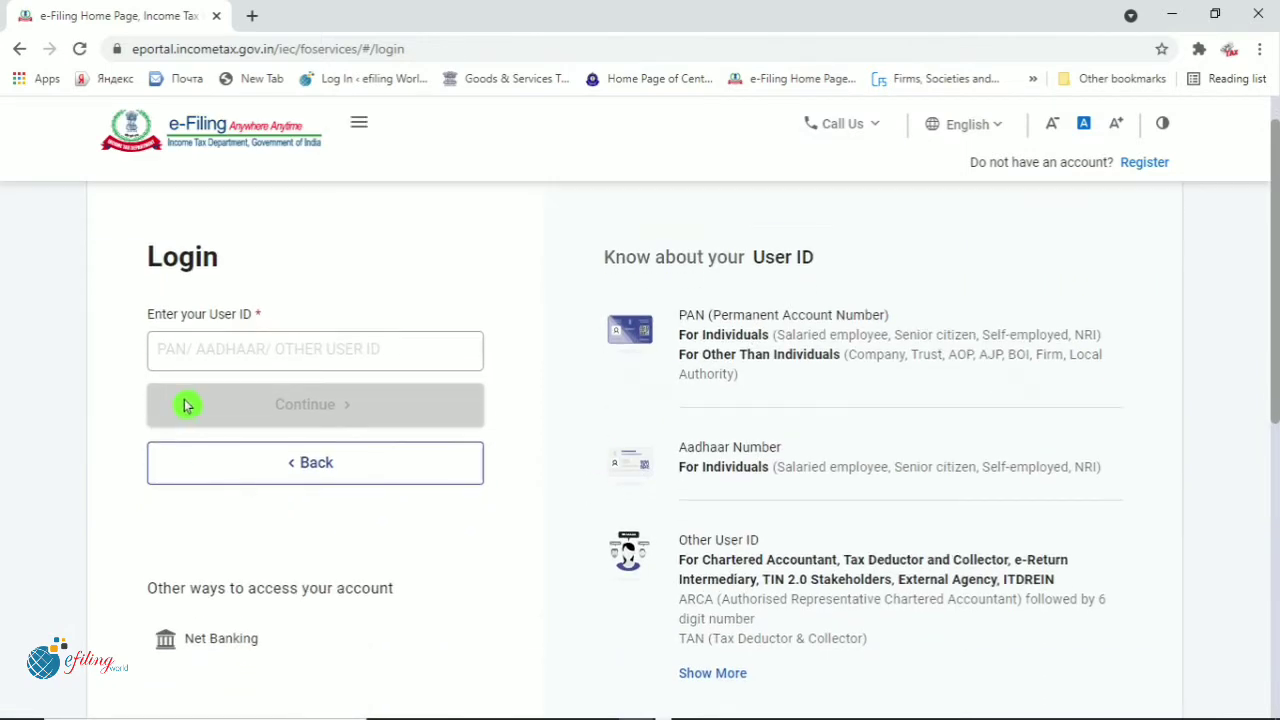
{"action": "left_click", "coordinate": [200, 351]}
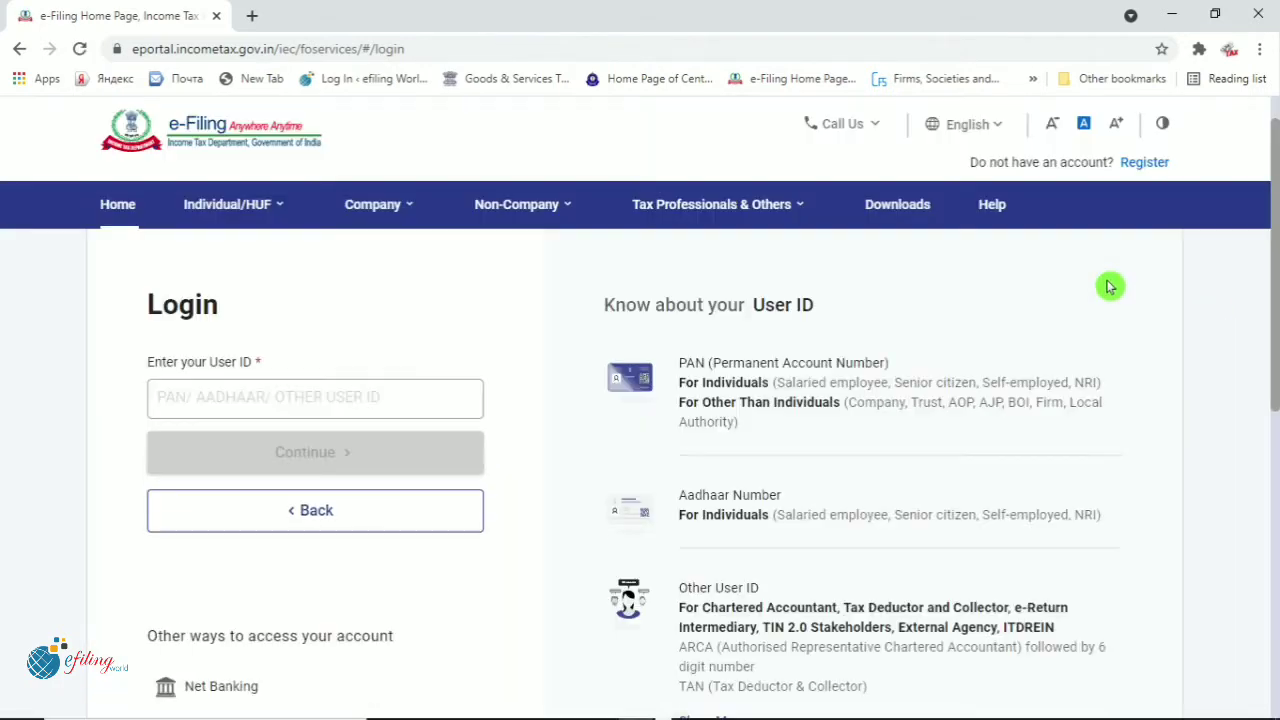
{"action": "left_click", "coordinate": [418, 394]}
{"action": "key", "text": "ctrl+v"}
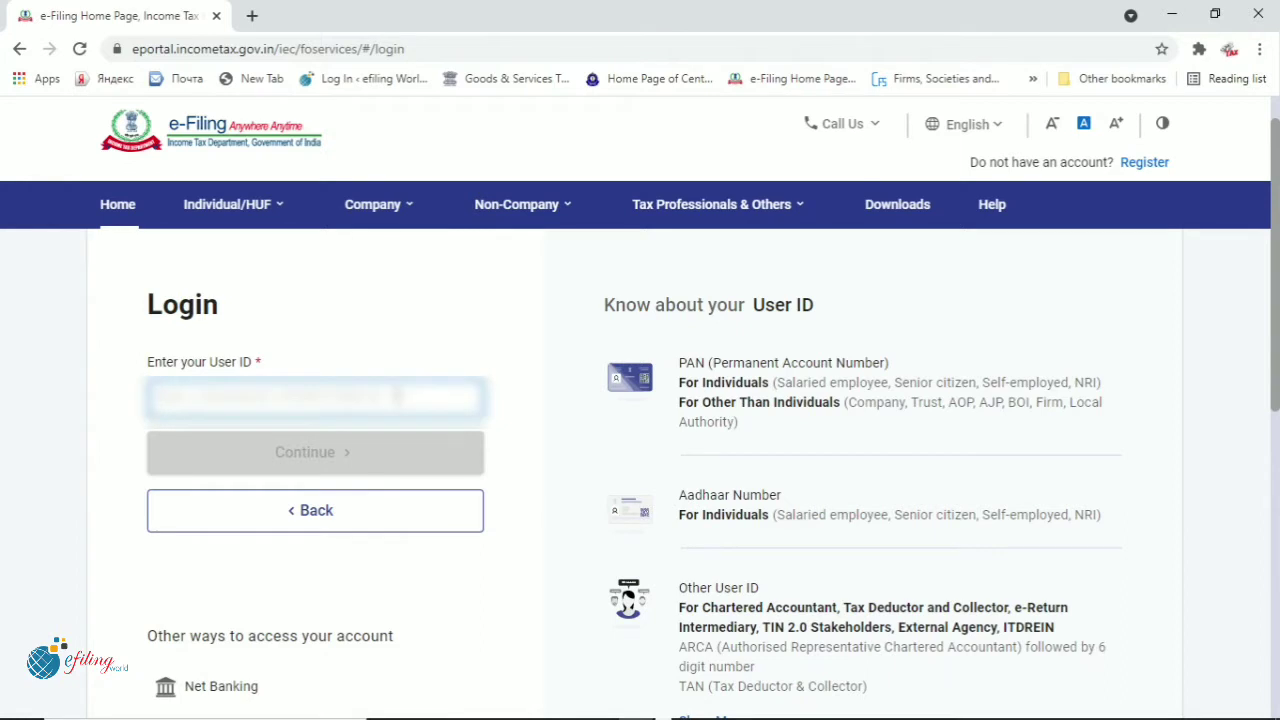
{"action": "key", "text": "ctrl+a"}
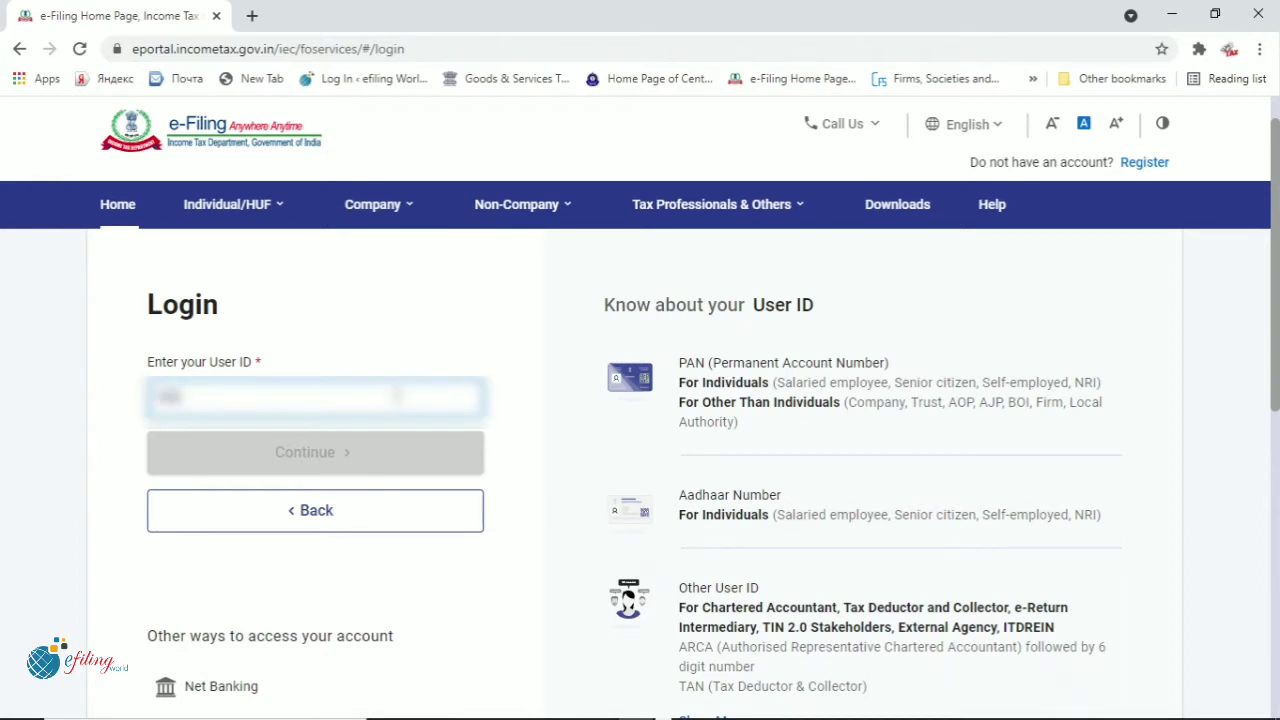
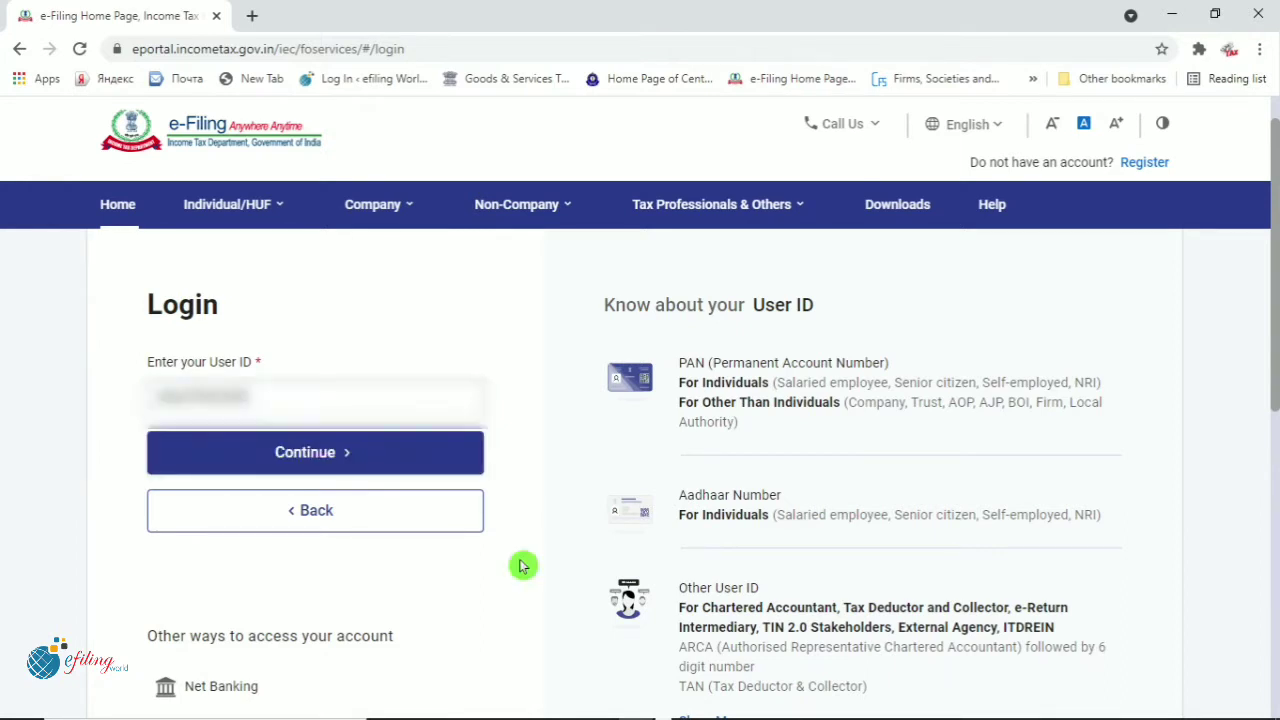
{"action": "left_click", "coordinate": [320, 465]}
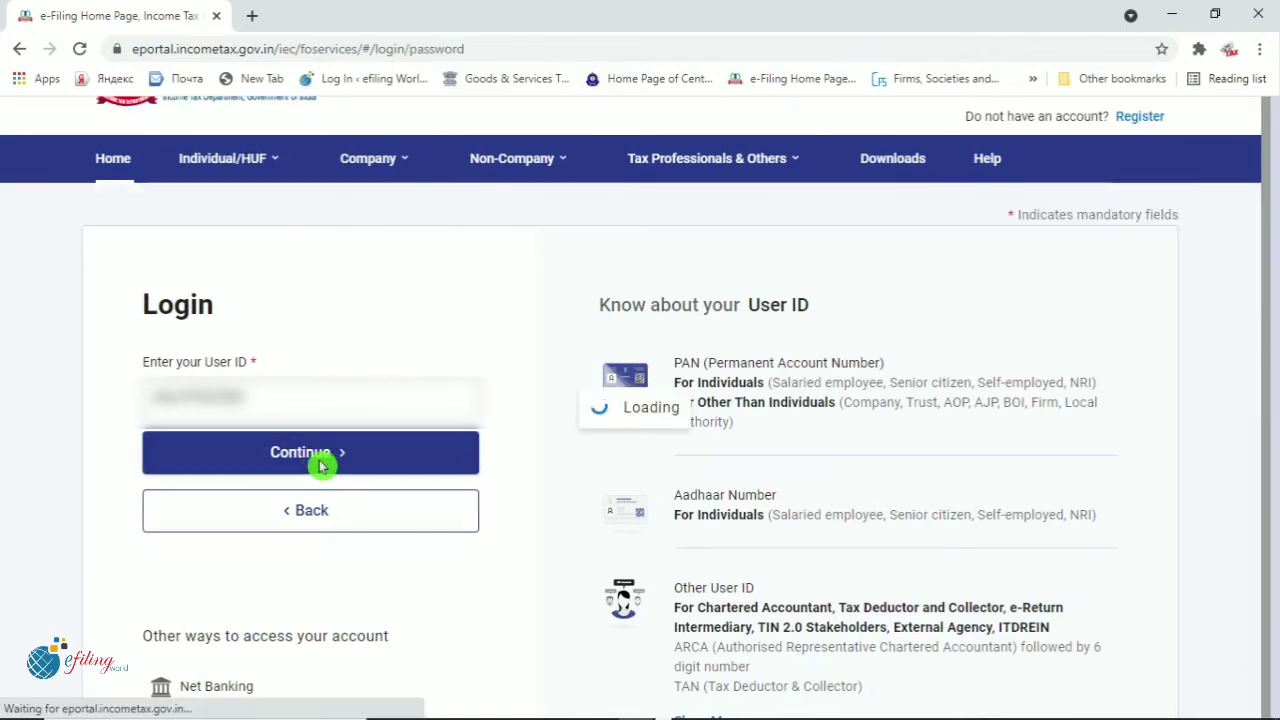
Confirm the secure access message and log in with the account password, re-entering it after a rejection
{"action": "scroll", "coordinate": [320, 465], "scroll_direction": "down", "scroll_amount": 2}
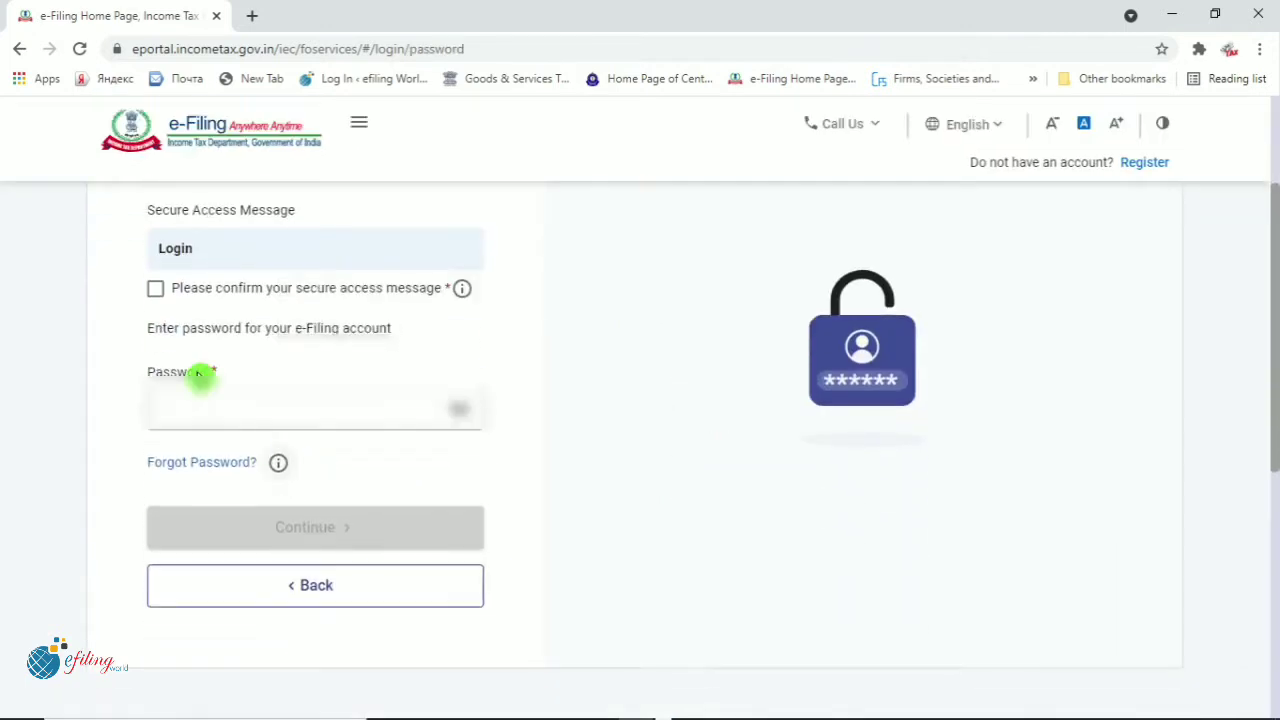
{"action": "left_click", "coordinate": [160, 292]}
{"action": "left_click", "coordinate": [252, 430]}
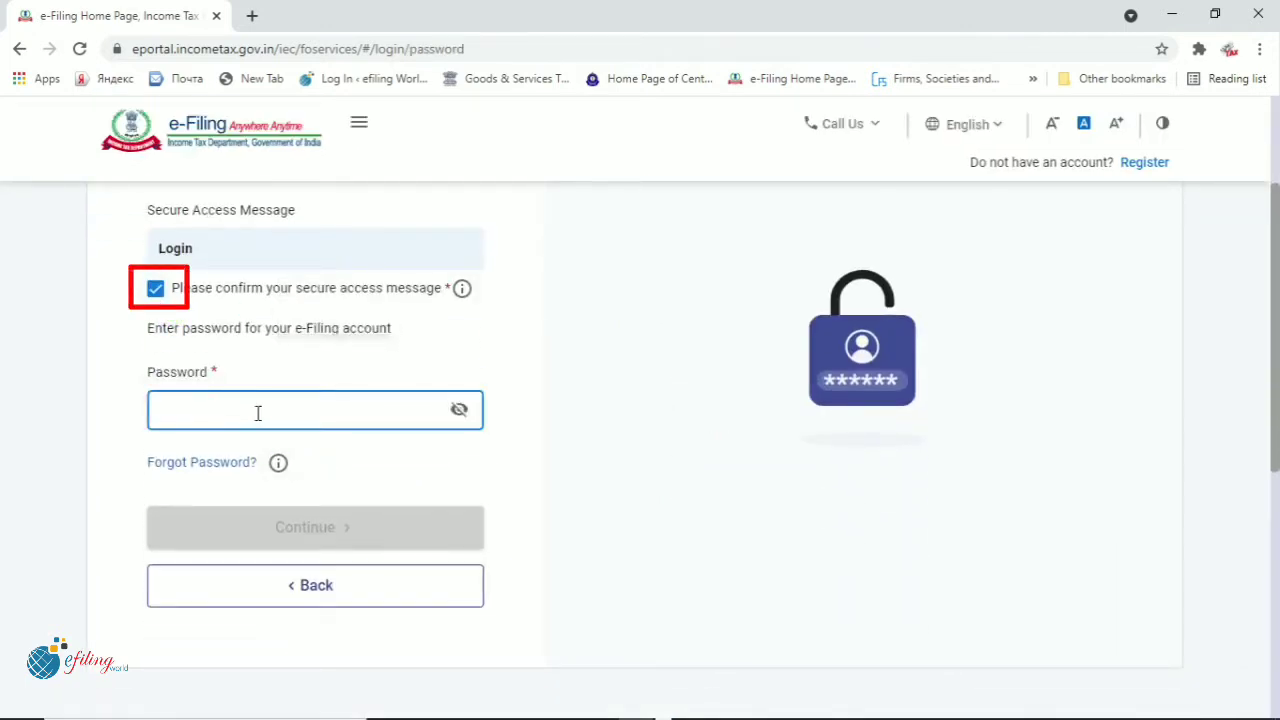
{"action": "type", "text": "*"}
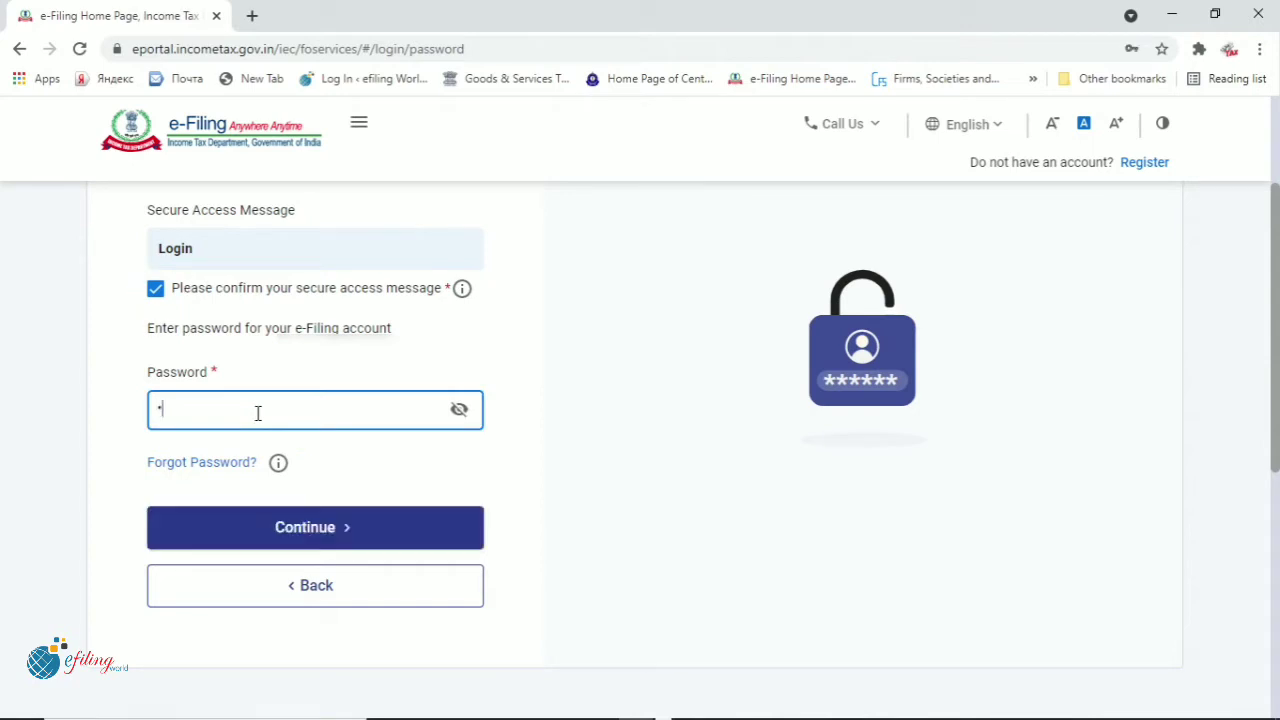
{"action": "type", "text": "**********"}
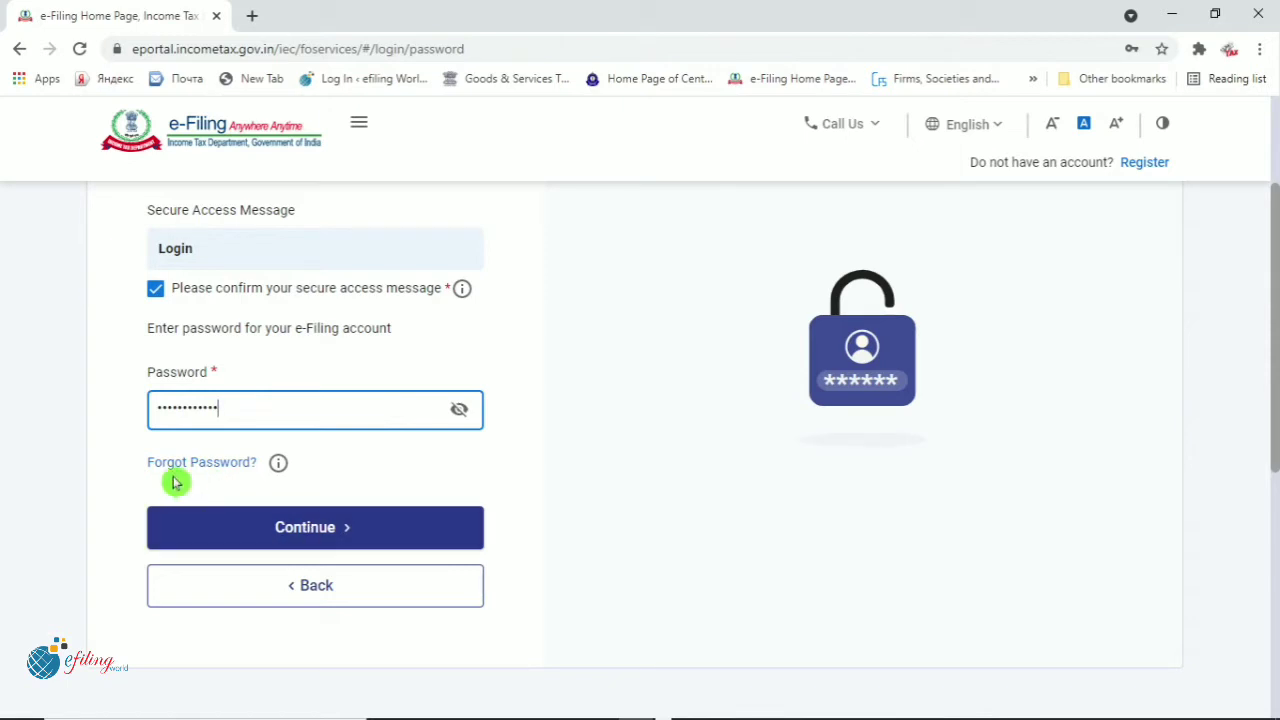
{"action": "left_click", "coordinate": [309, 531]}
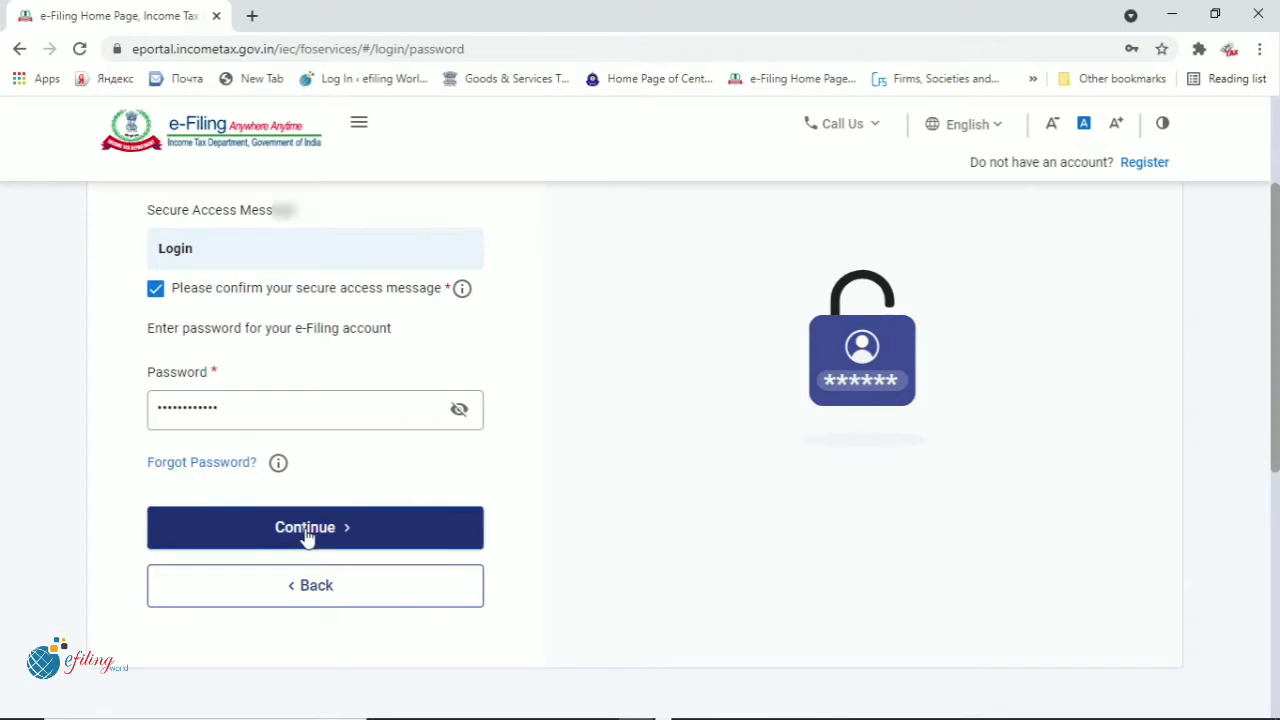
{"action": "left_click", "coordinate": [176, 457]}
{"action": "key", "text": "ctrl+a"}
{"action": "key", "text": "BackSpace"}
{"action": "type", "text": "*****"}
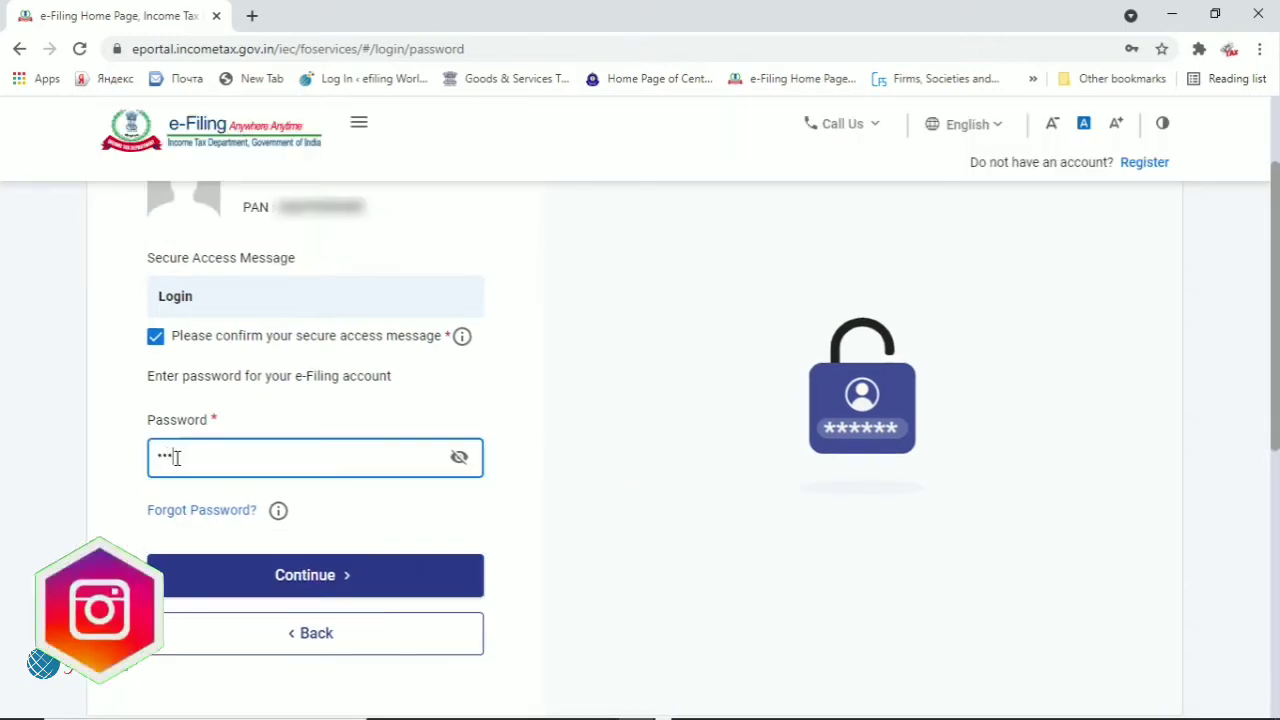
{"action": "type", "text": "*"}
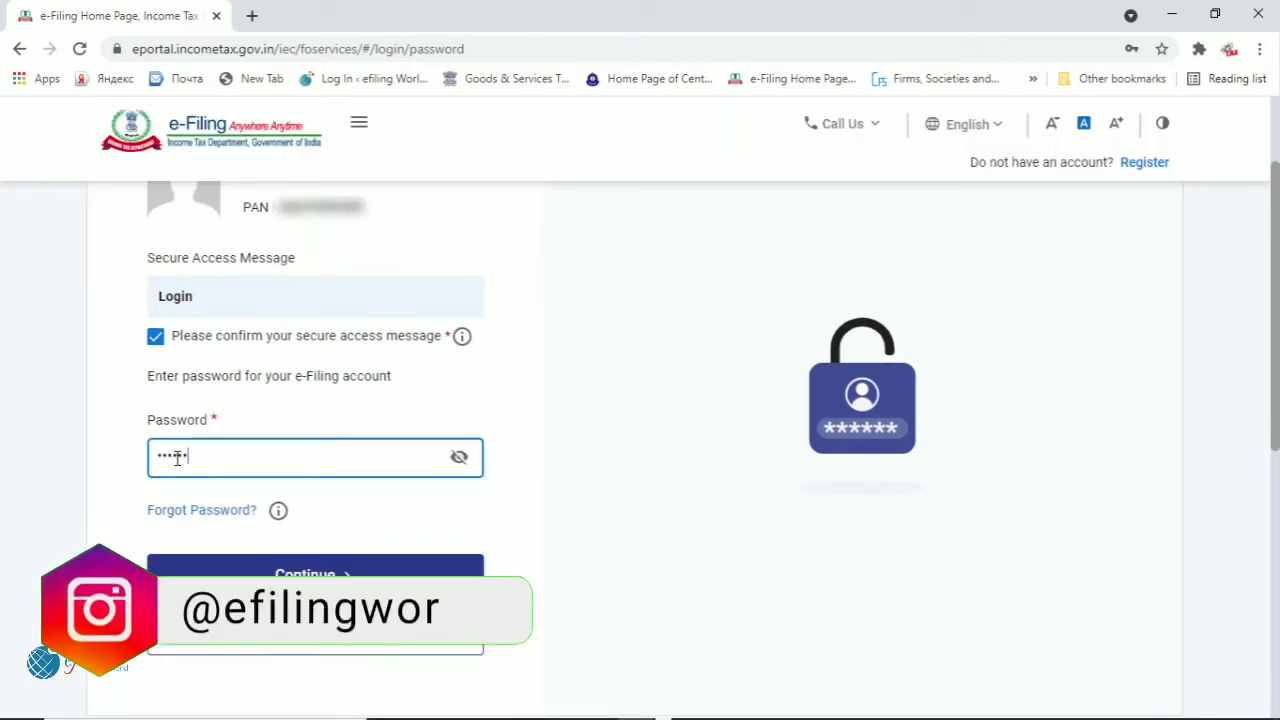
{"action": "type", "text": "****"}
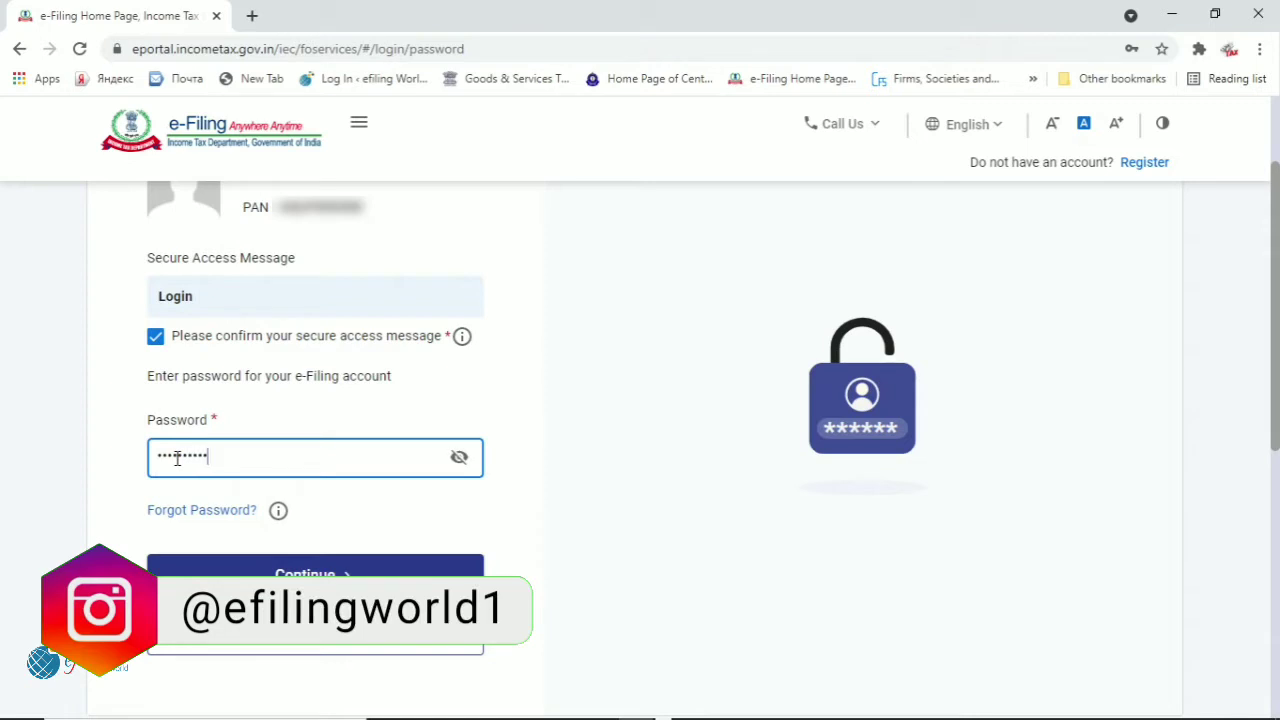
{"action": "left_click", "coordinate": [297, 580]}
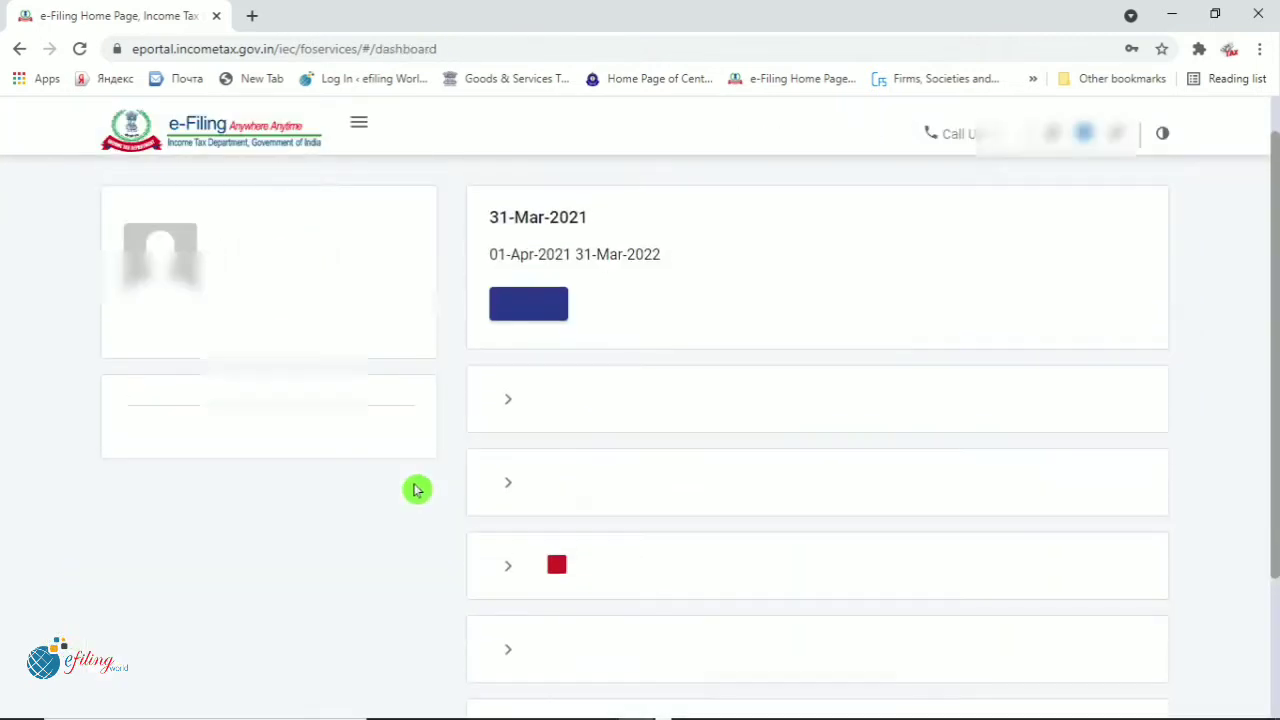
Start filing the return and choose assessment year 2021-22
{"action": "left_click", "coordinate": [890, 580]}
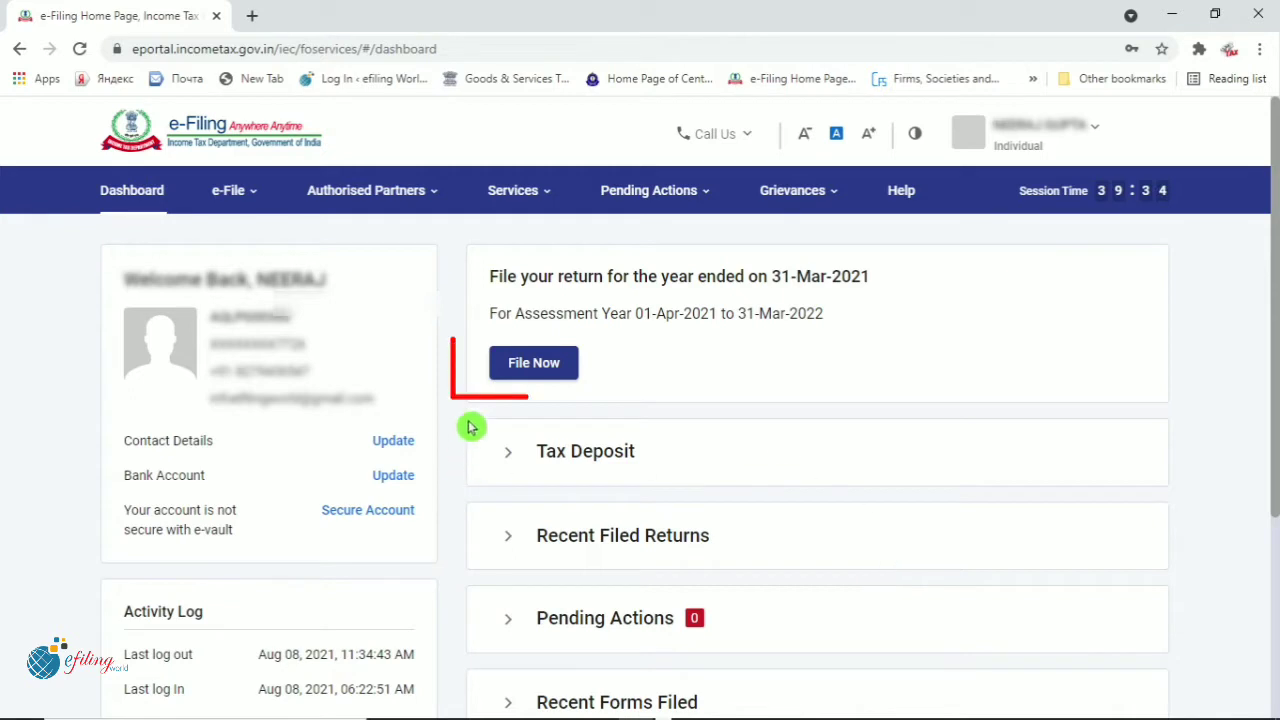
{"action": "left_click", "coordinate": [535, 366]}
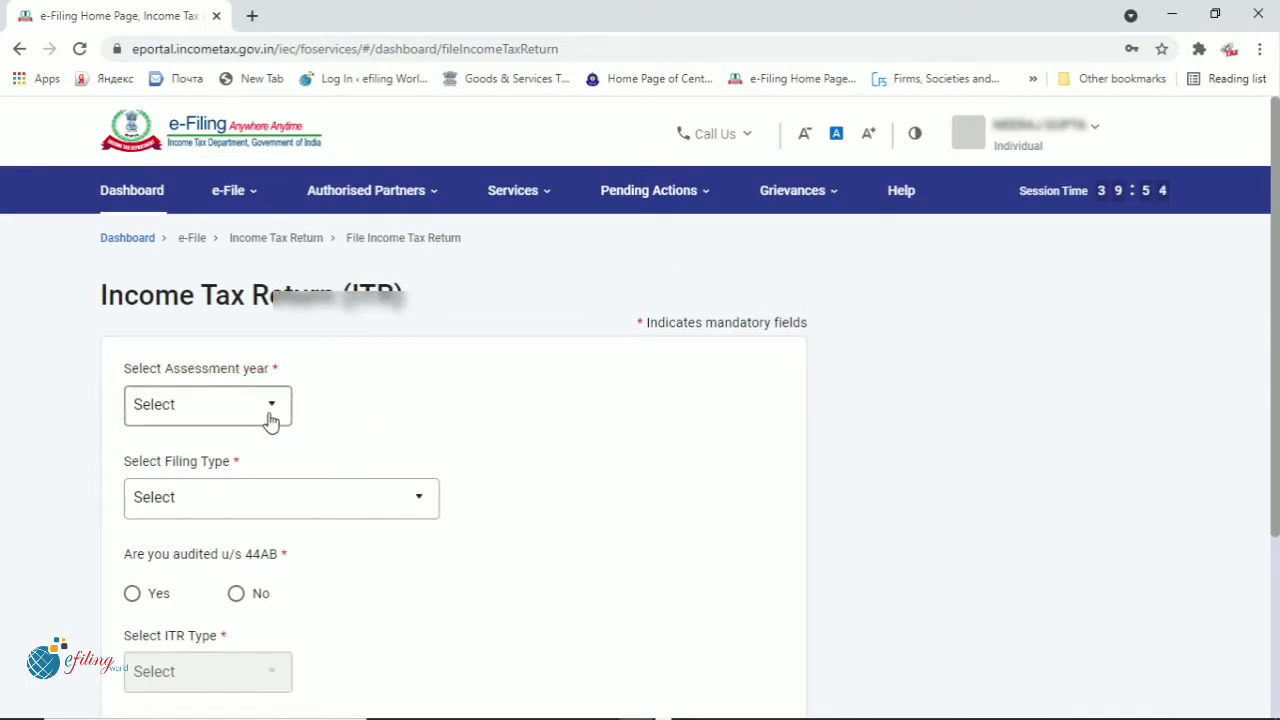
{"action": "left_click", "coordinate": [271, 413]}
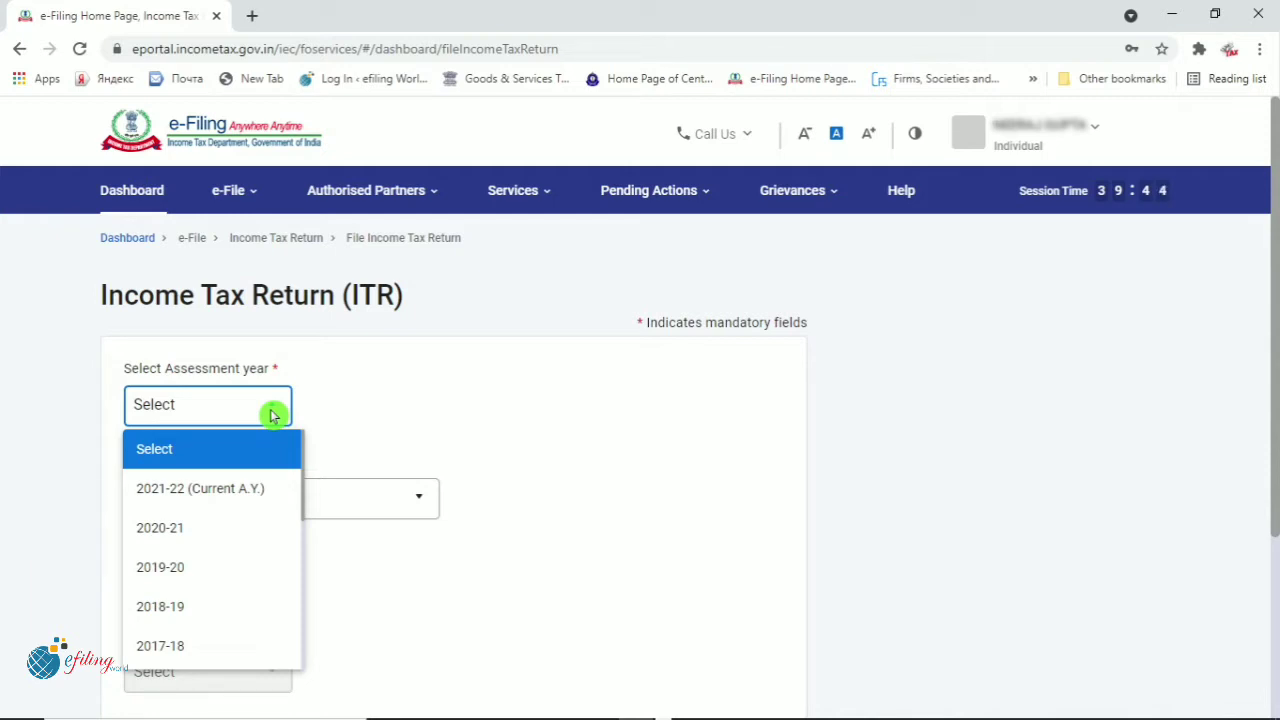
{"action": "left_click", "coordinate": [238, 489]}
{"action": "scroll", "coordinate": [490, 592], "scroll_direction": "down", "scroll_amount": 2}
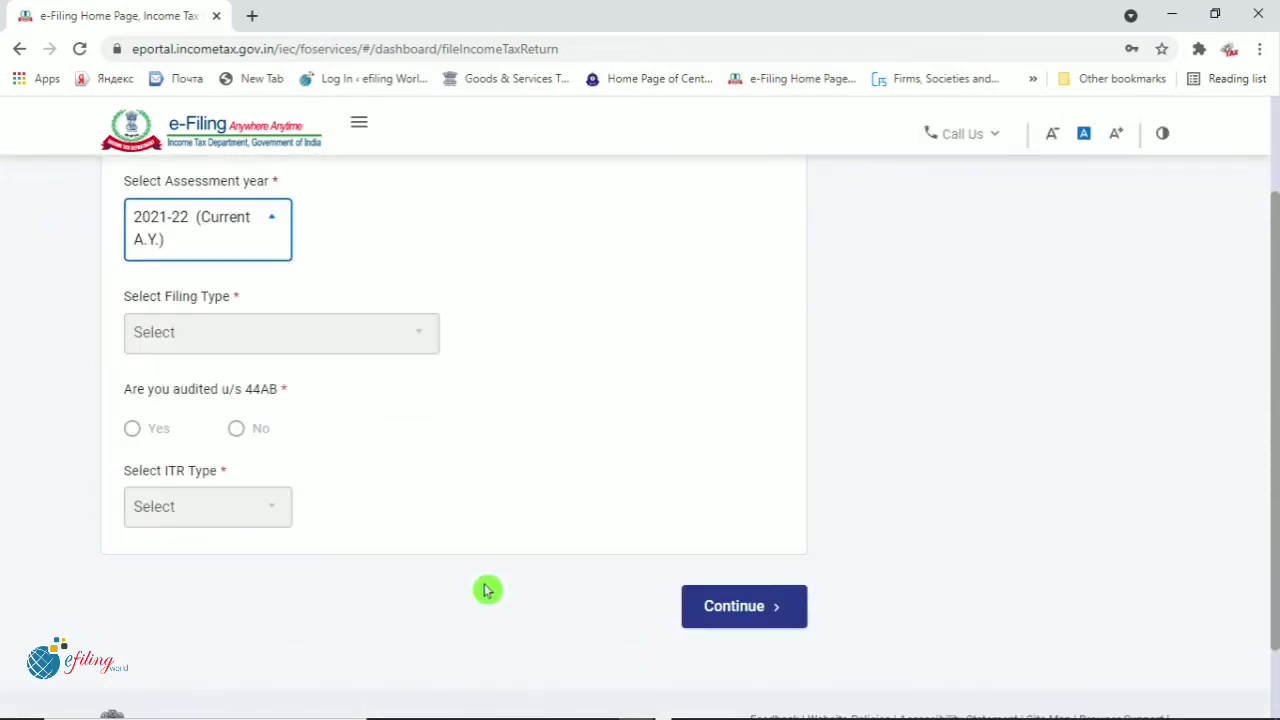
{"action": "left_click", "coordinate": [723, 606]}
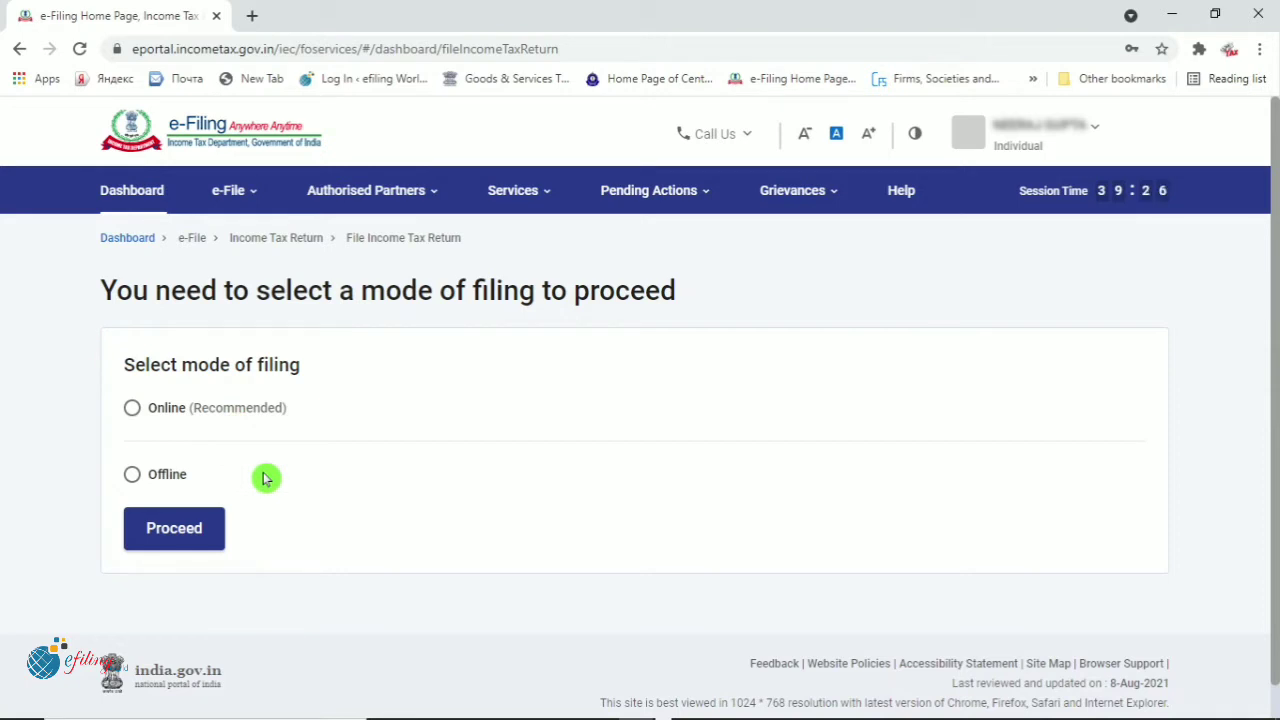
Choose the Online filing mode and proceed to the Income Tax Return page
{"action": "left_click", "coordinate": [133, 412]}
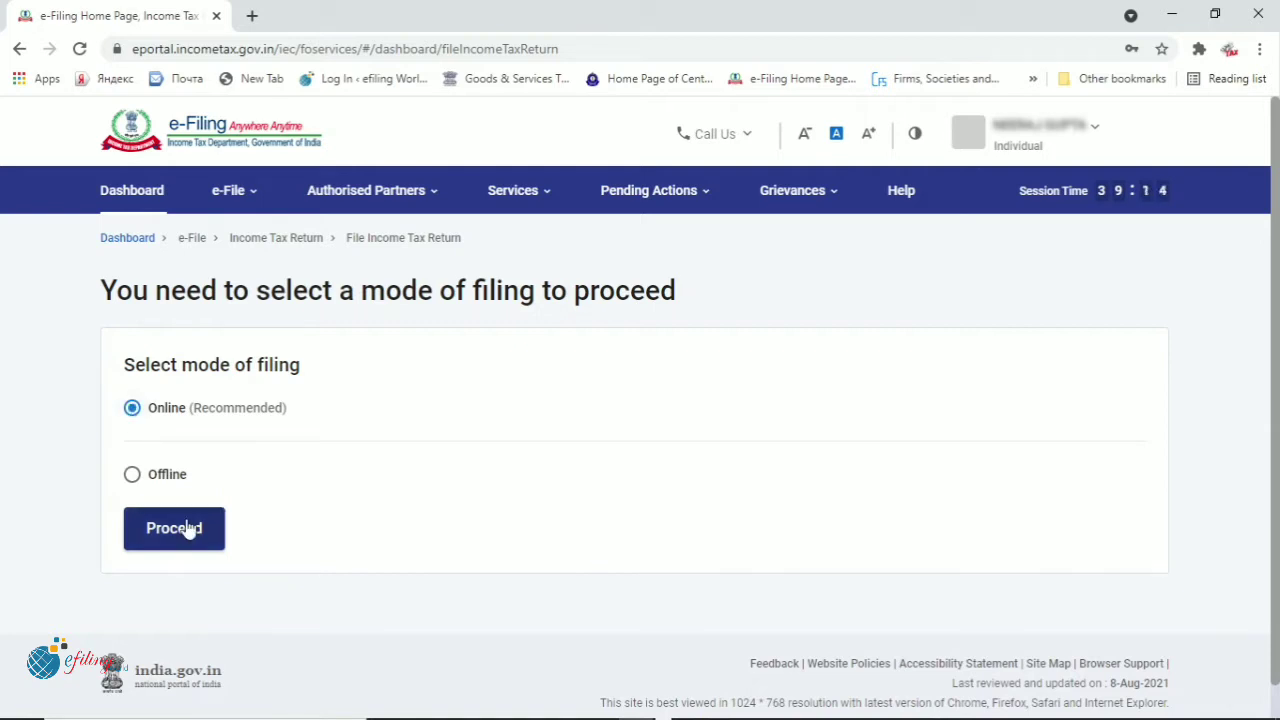
{"action": "left_click", "coordinate": [183, 551]}
{"action": "left_click", "coordinate": [180, 533]}
{"action": "left_click", "coordinate": [495, 543]}
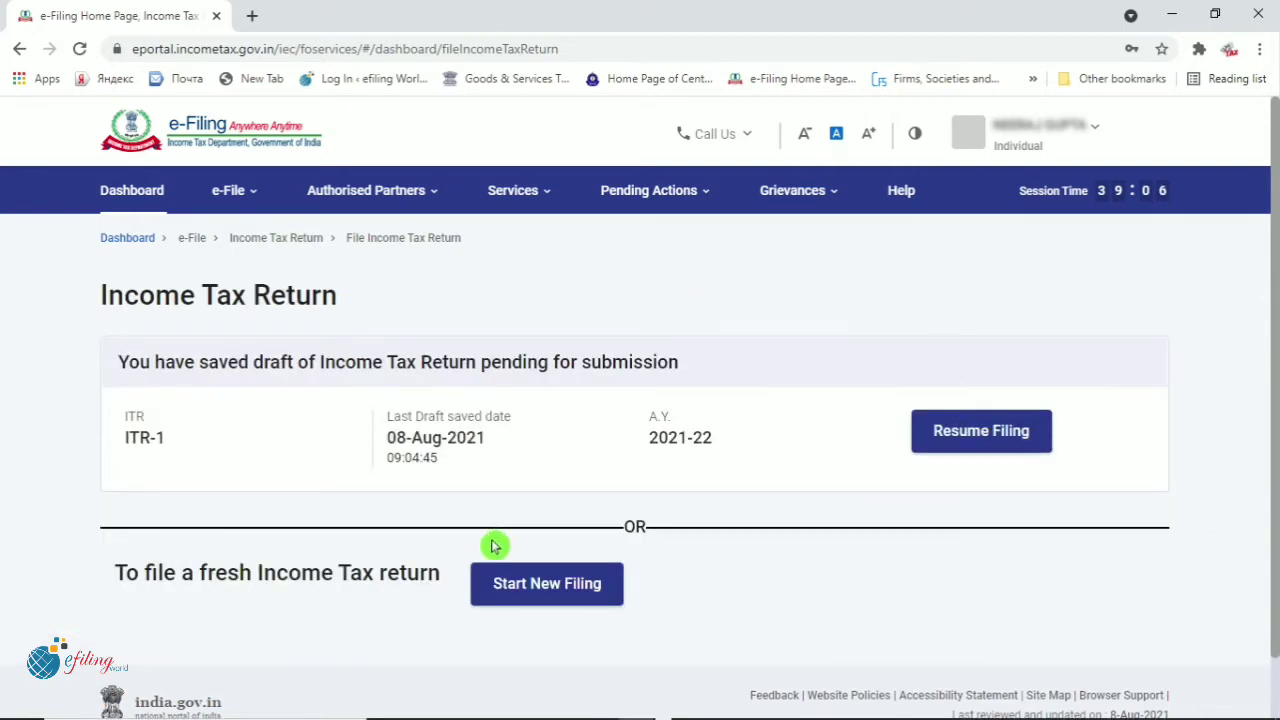
{"action": "scroll", "coordinate": [495, 545], "scroll_direction": "down", "scroll_amount": 1}
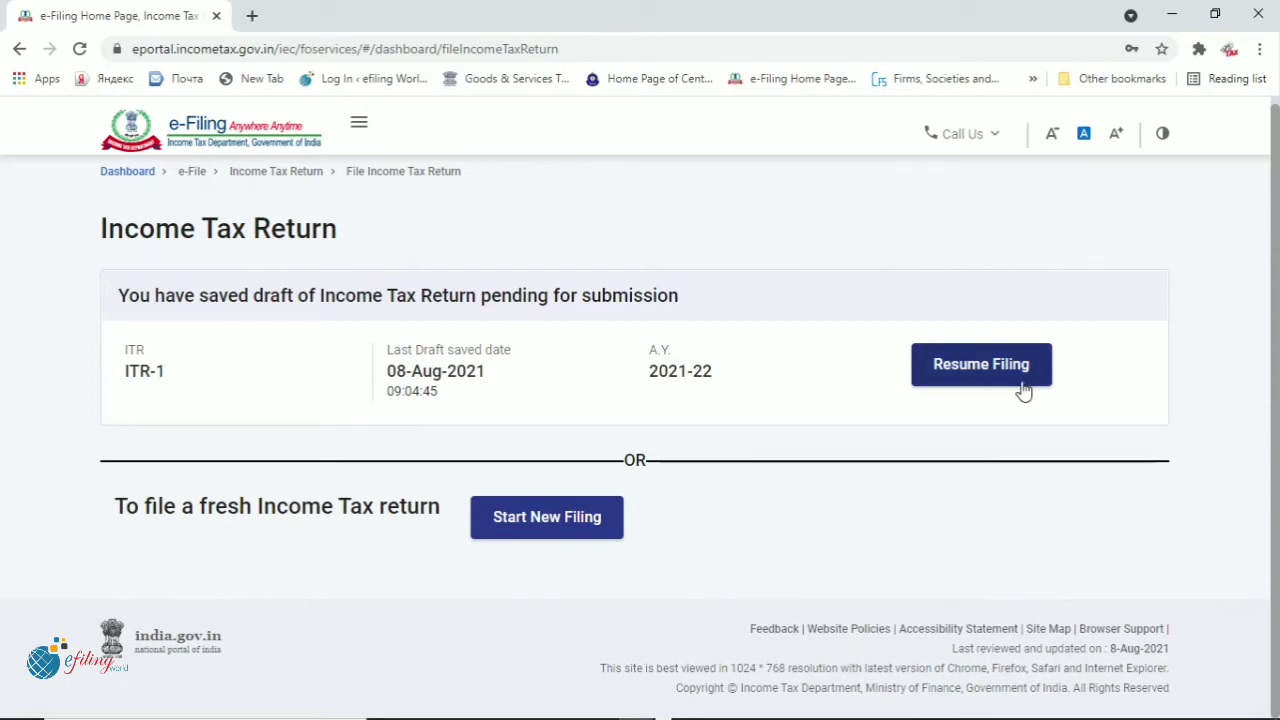
Start a new filing instead of the saved draft, with Individual as the filing status
{"action": "left_click", "coordinate": [547, 528]}
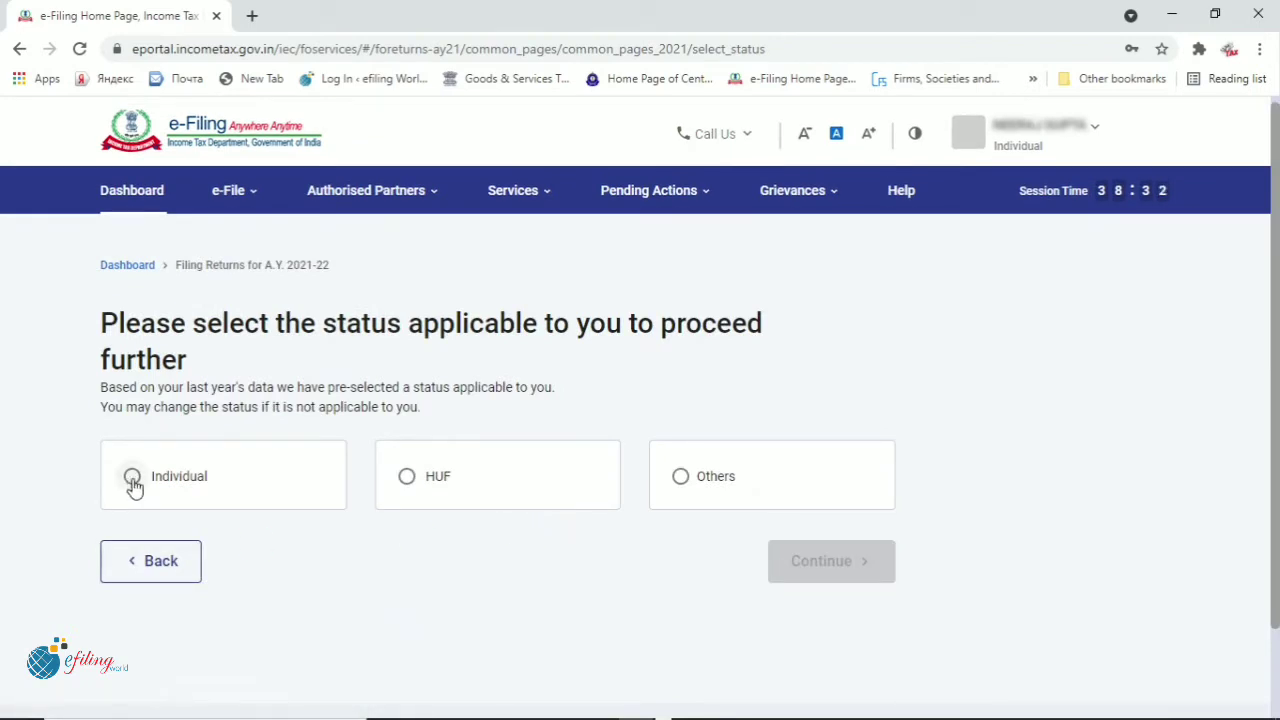
{"action": "left_click", "coordinate": [132, 478]}
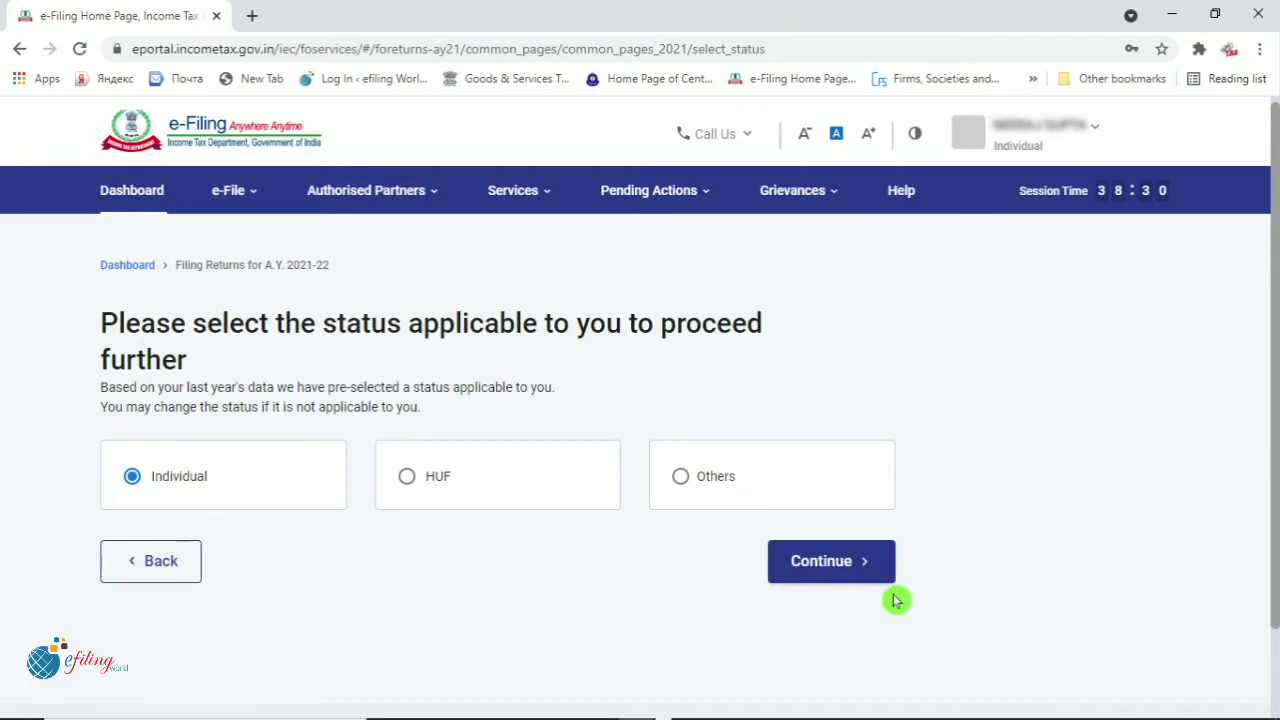
{"action": "left_click", "coordinate": [823, 571]}
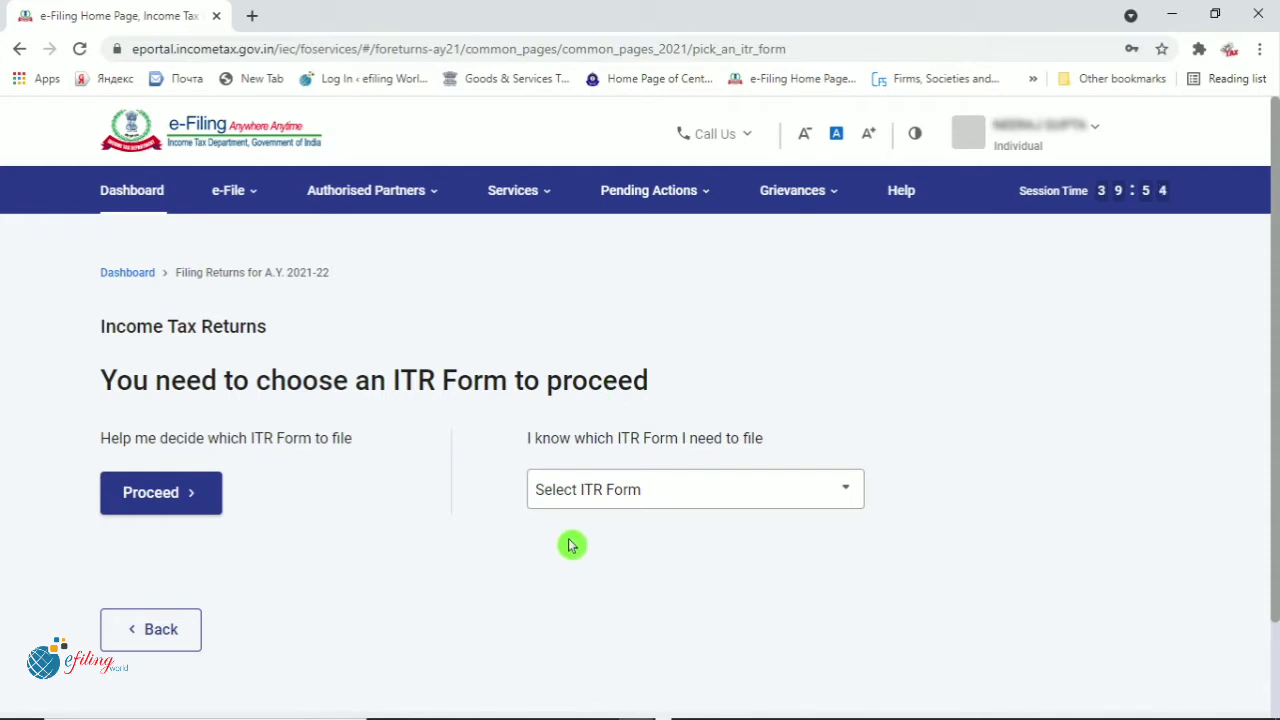
Use 'Help me decide' for the ITR form and accept the general disclaimer
{"action": "scroll", "coordinate": [570, 545], "scroll_direction": "down", "scroll_amount": 2}
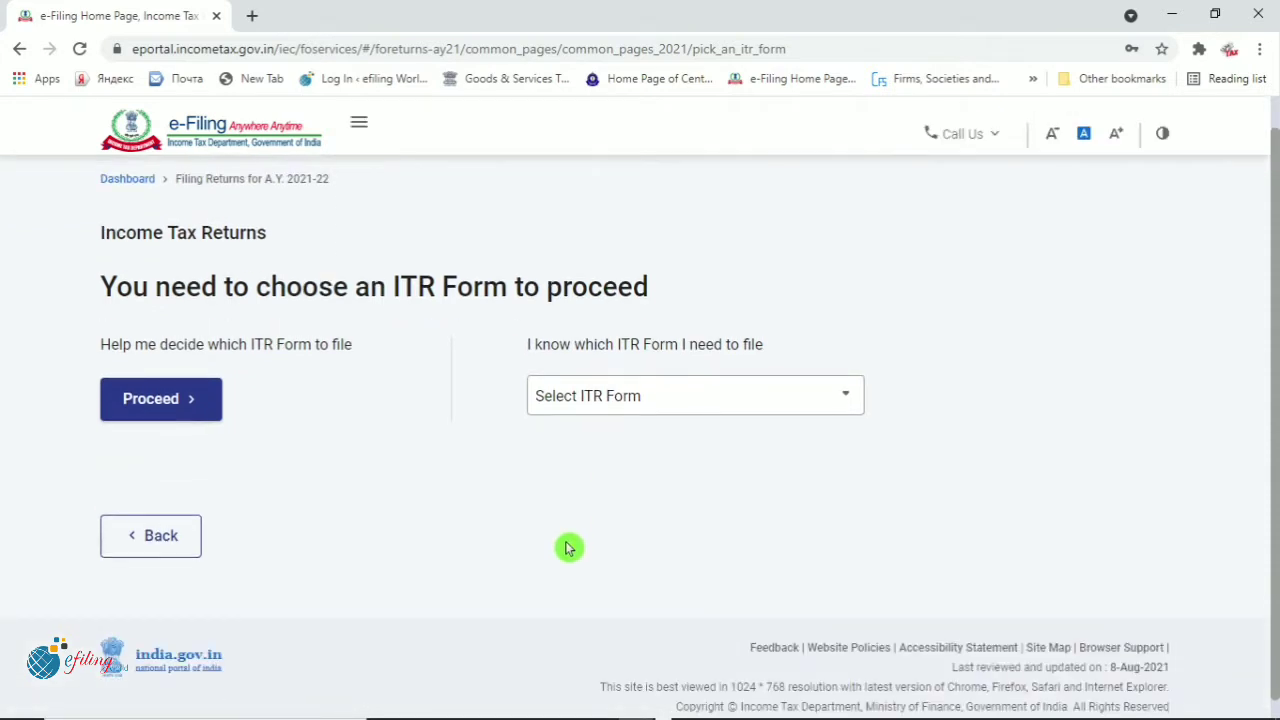
{"action": "left_click", "coordinate": [845, 398]}
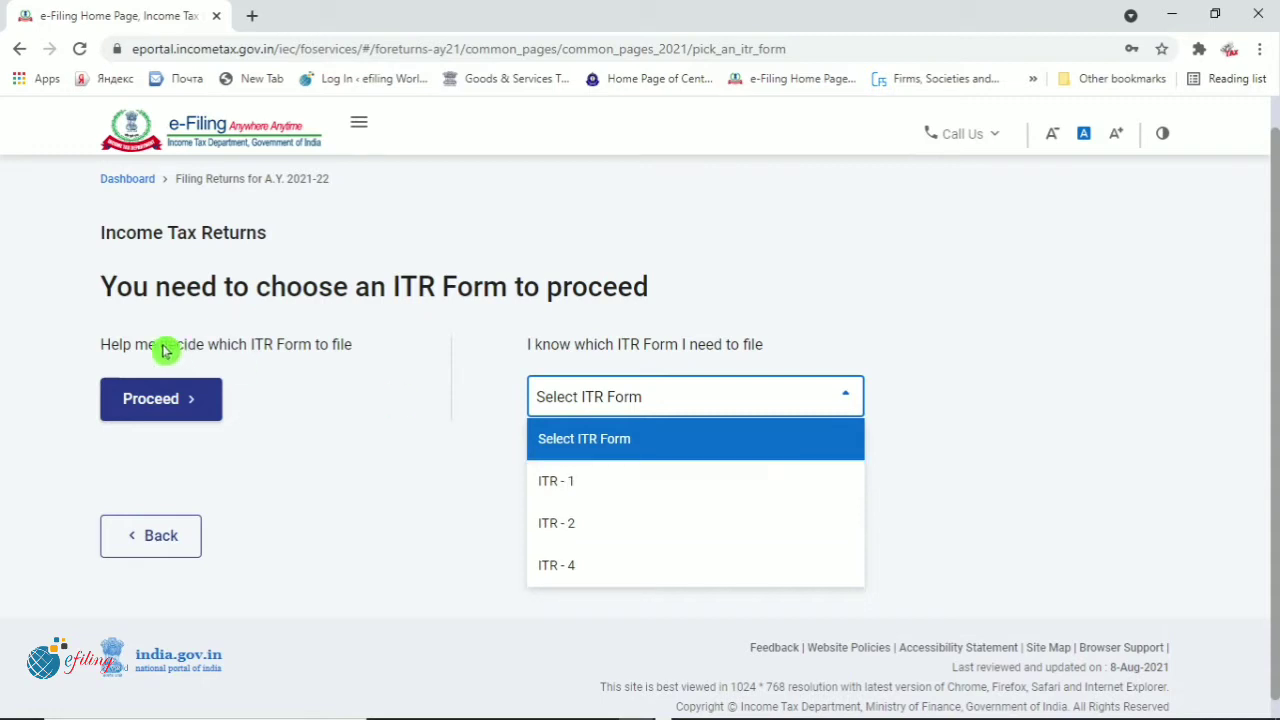
{"action": "left_click", "coordinate": [145, 410]}
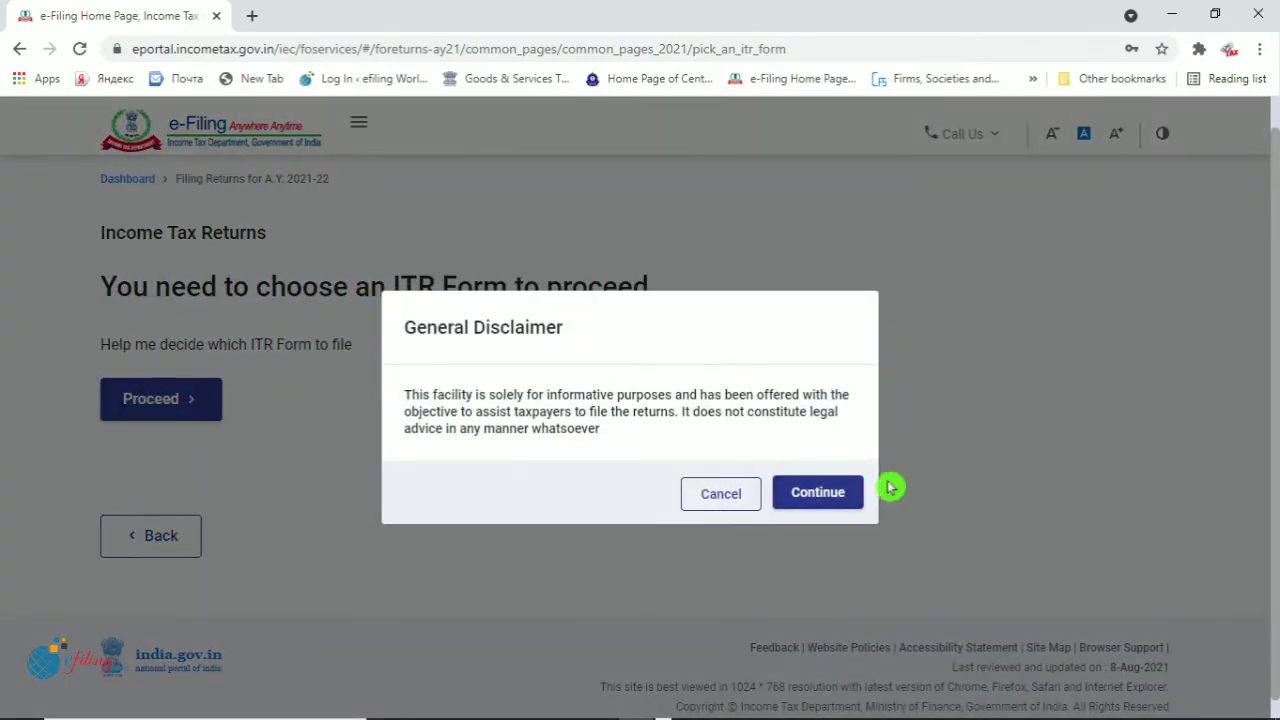
{"action": "left_click", "coordinate": [778, 497]}
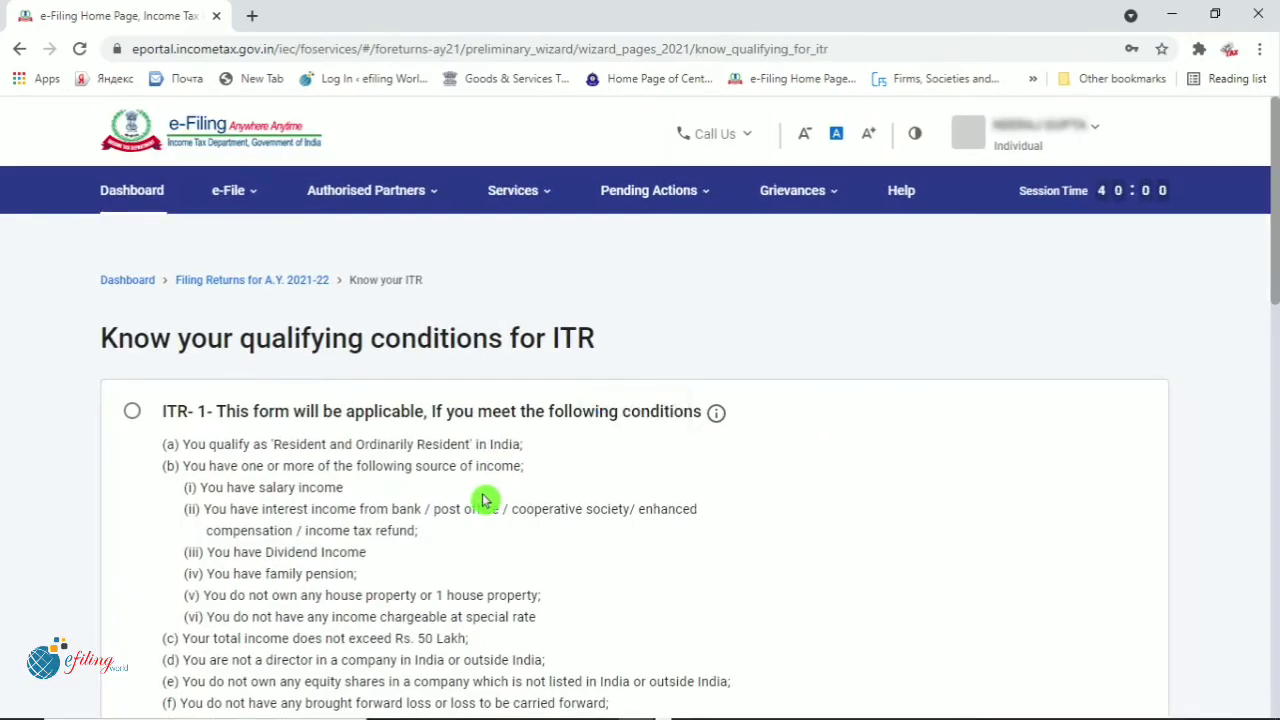
Scroll through the ITR qualifying conditions, then go Back to the ITR form selection page
{"action": "scroll", "coordinate": [483, 500], "scroll_direction": "down", "scroll_amount": 2}
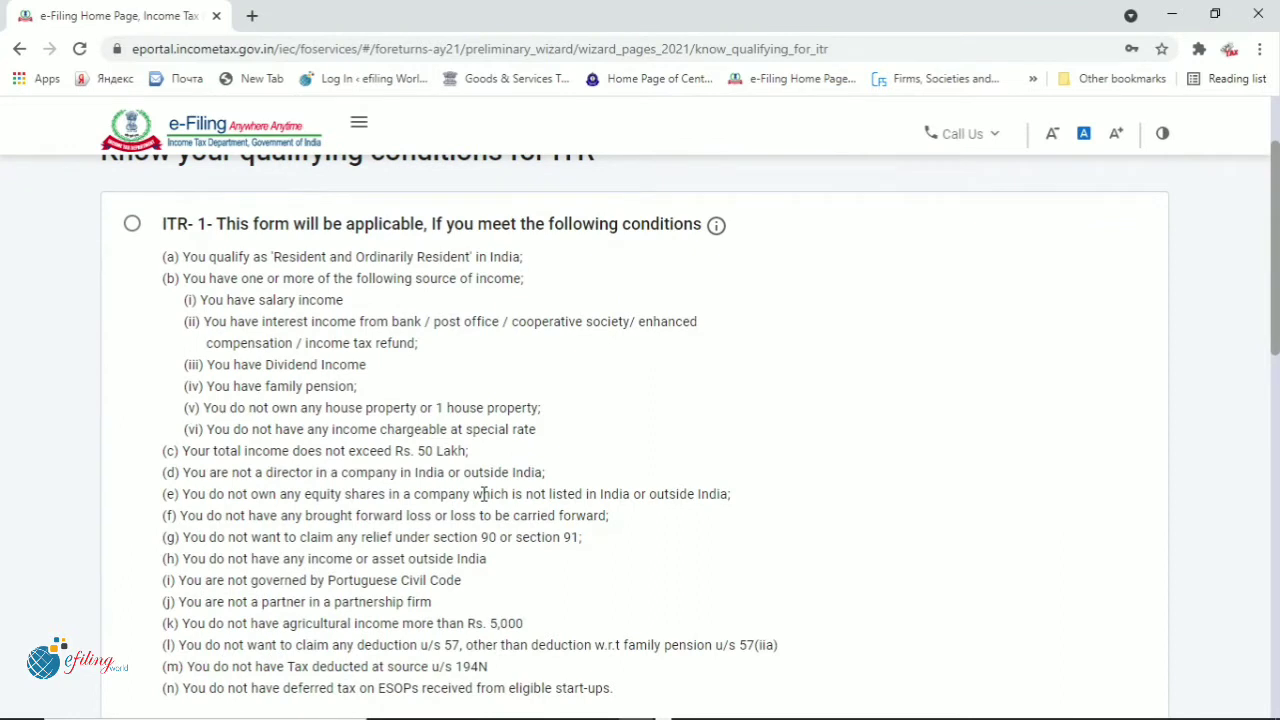
{"action": "scroll", "coordinate": [486, 491], "scroll_direction": "down", "scroll_amount": 10}
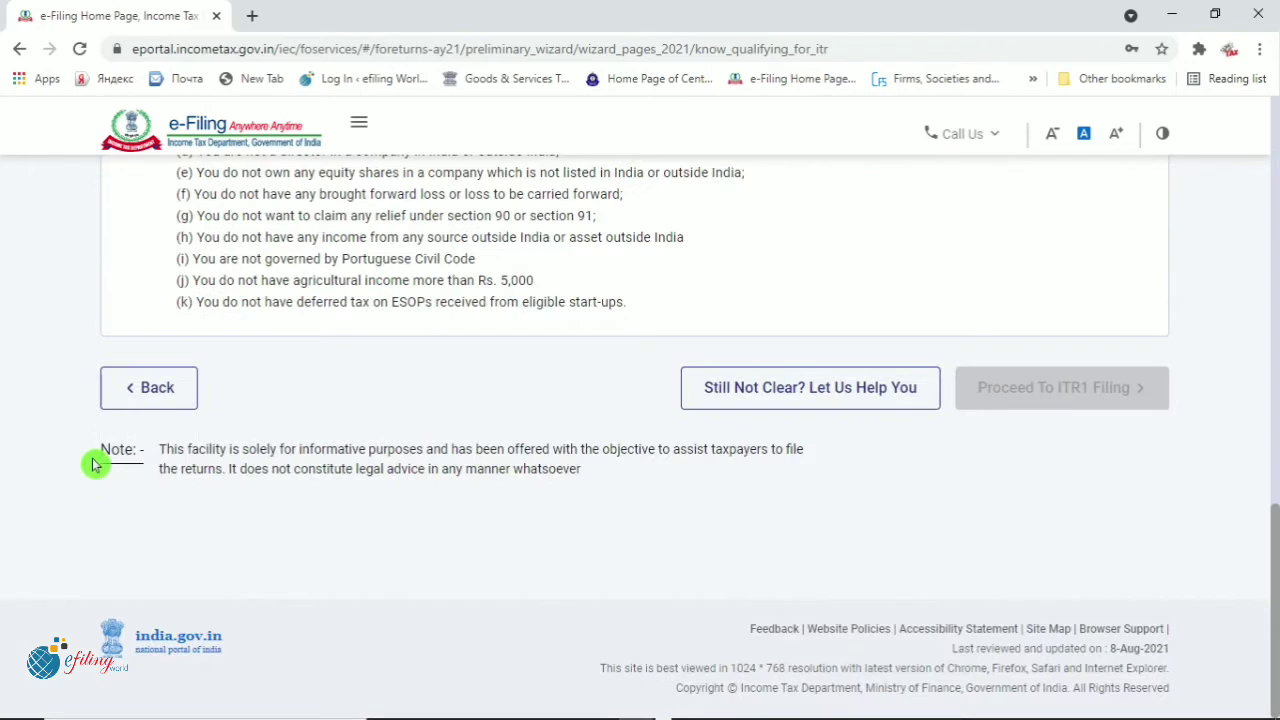
{"action": "left_click", "coordinate": [155, 390]}
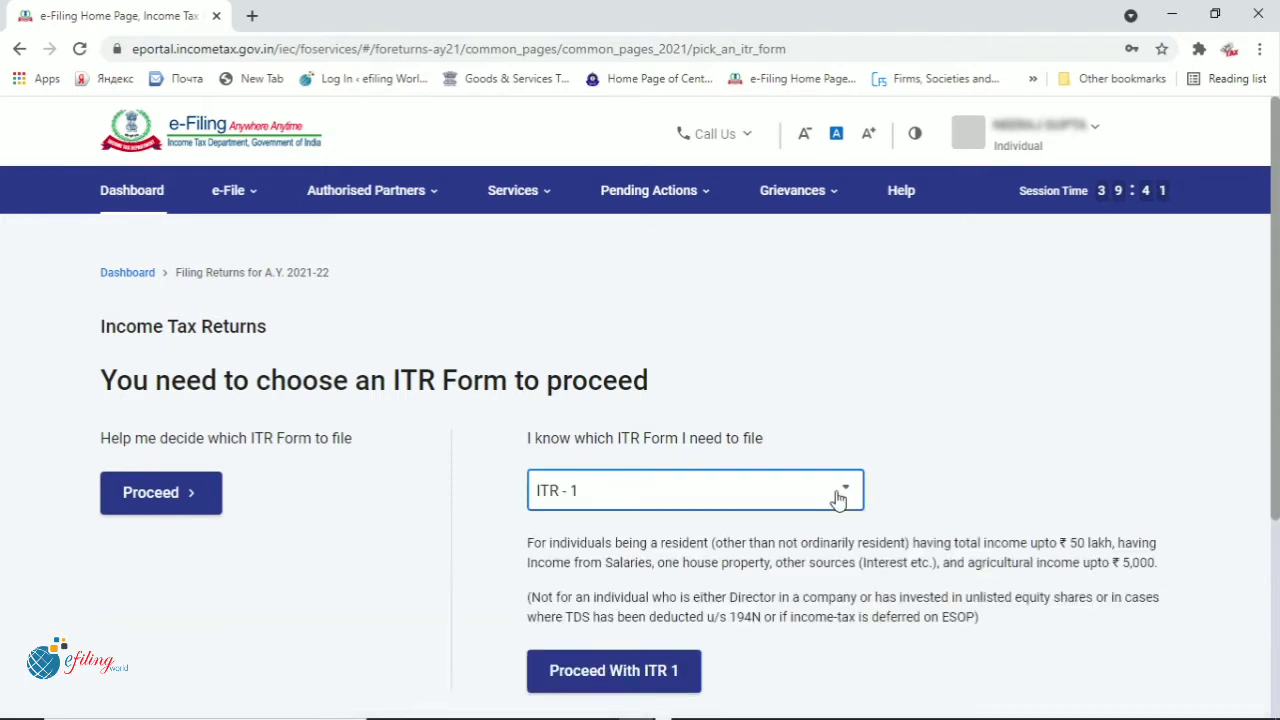
Select ITR-1 from the form list, proceed with it and start the filing steps
{"action": "left_click", "coordinate": [837, 489]}
{"action": "left_click", "coordinate": [662, 583]}
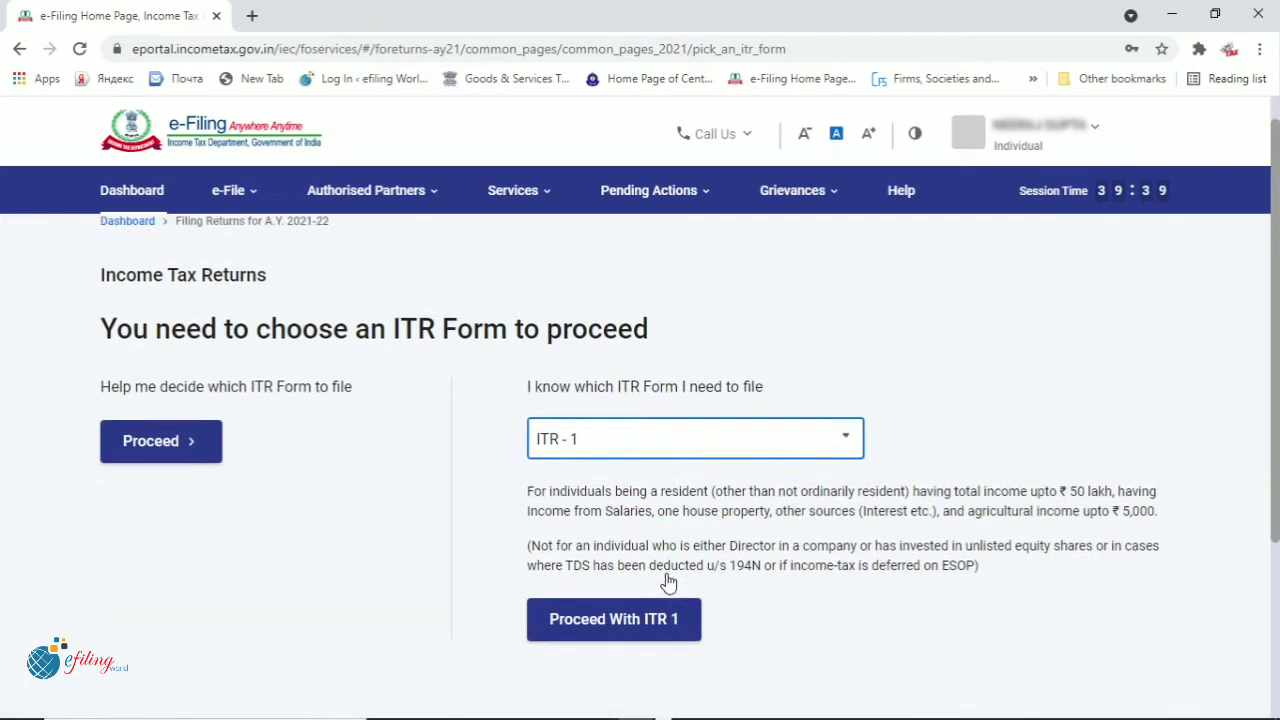
{"action": "scroll", "coordinate": [662, 583], "scroll_direction": "down", "scroll_amount": 3}
{"action": "left_click", "coordinate": [617, 404]}
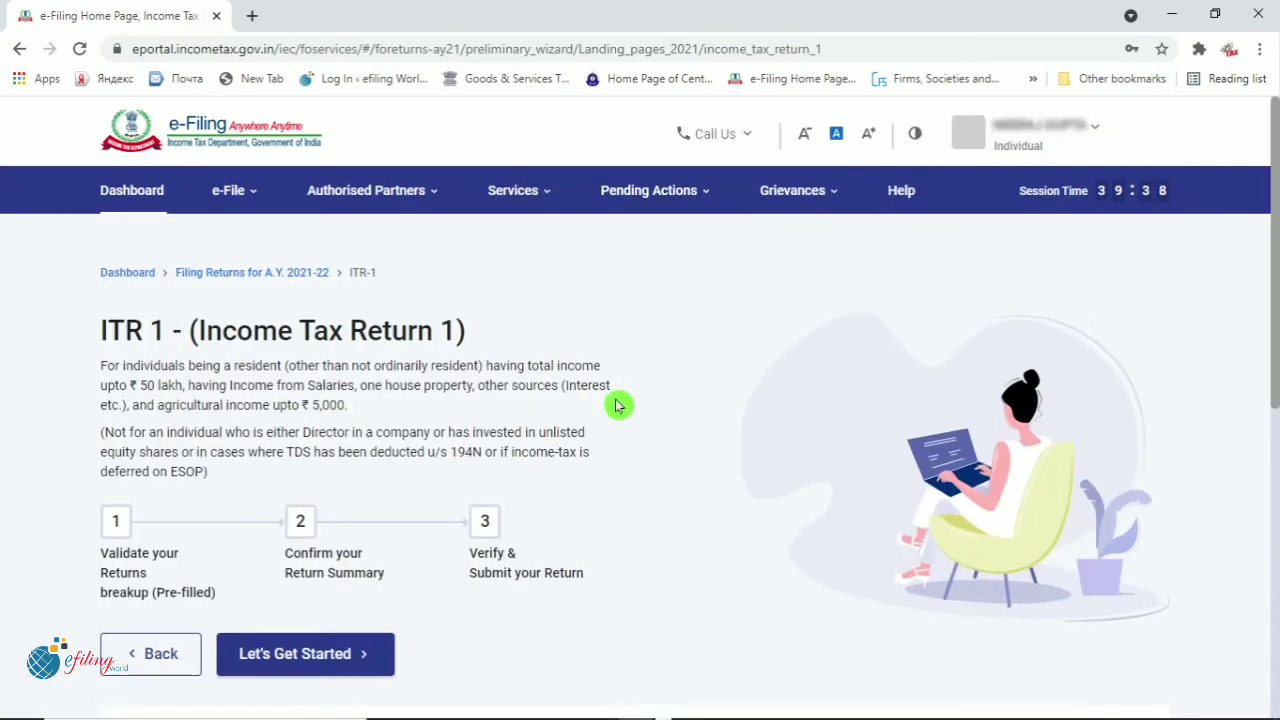
{"action": "scroll", "coordinate": [620, 404], "scroll_direction": "down", "scroll_amount": 2}
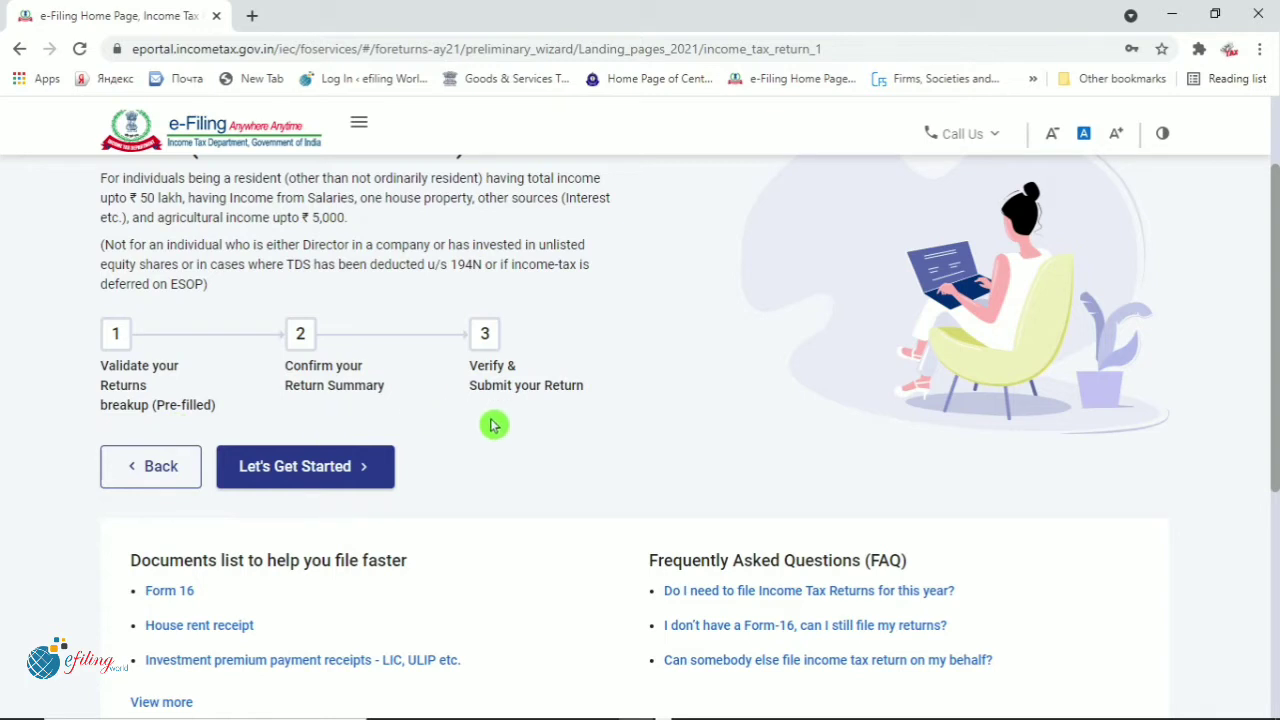
{"action": "left_click", "coordinate": [286, 472]}
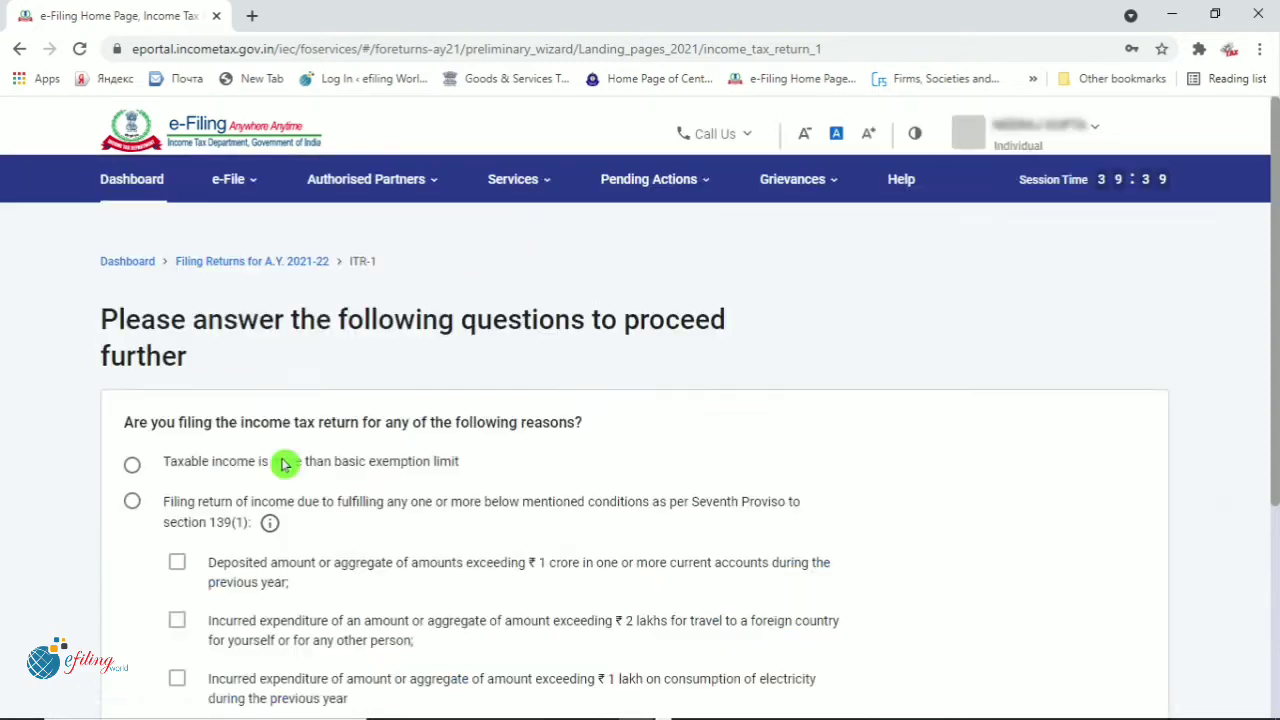
Choose 'Taxable income is more than basic exemption limit' as the filing reason and continue
{"action": "scroll", "coordinate": [286, 466], "scroll_direction": "down", "scroll_amount": 1}
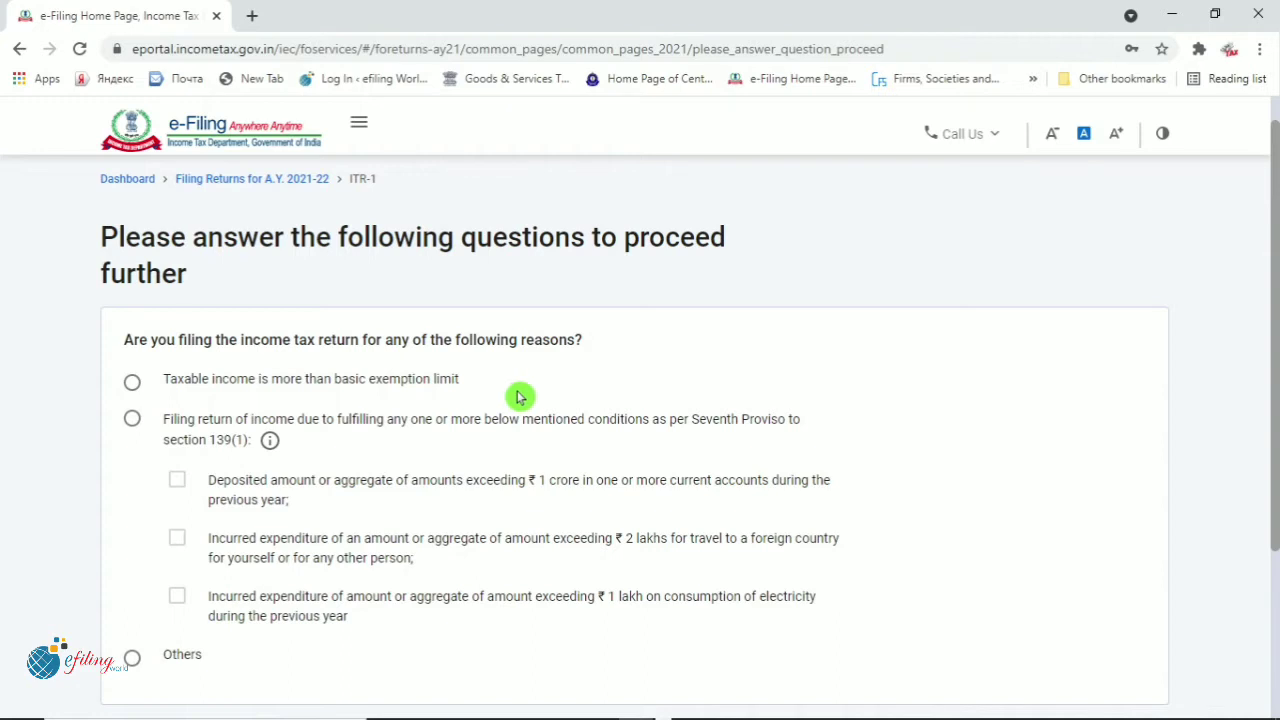
{"action": "scroll", "coordinate": [557, 489], "scroll_direction": "down", "scroll_amount": 2}
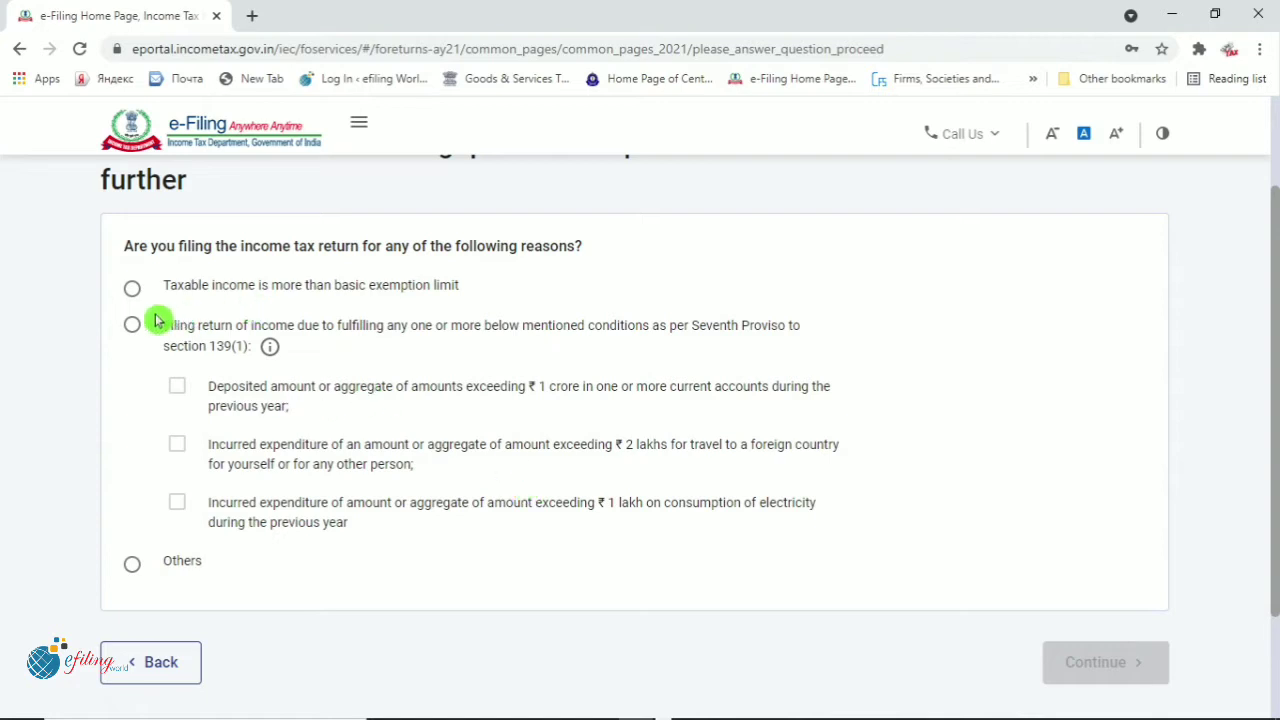
{"action": "left_click", "coordinate": [132, 290]}
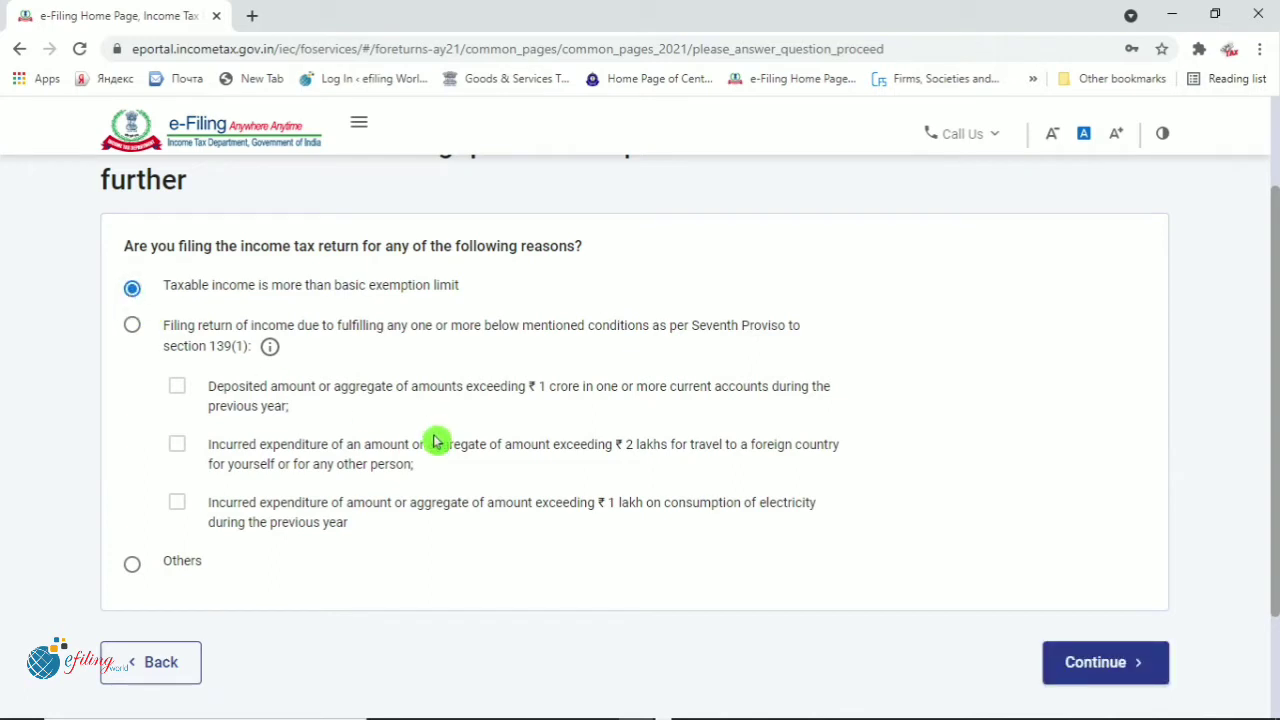
{"action": "left_click", "coordinate": [1110, 676]}
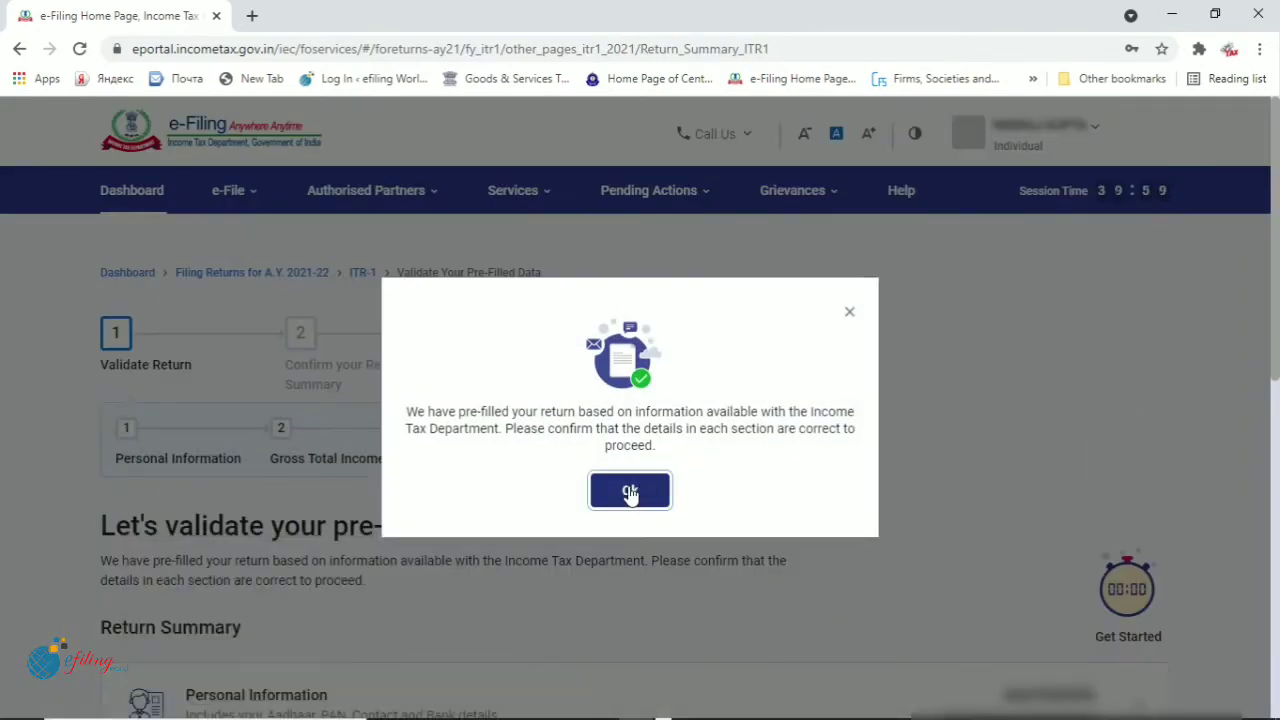
Dismiss the pre-filled data notice and review the summary: income ₹5,80,549, deductions ₹52,250, liability ₹18,886
{"action": "left_click", "coordinate": [630, 492]}
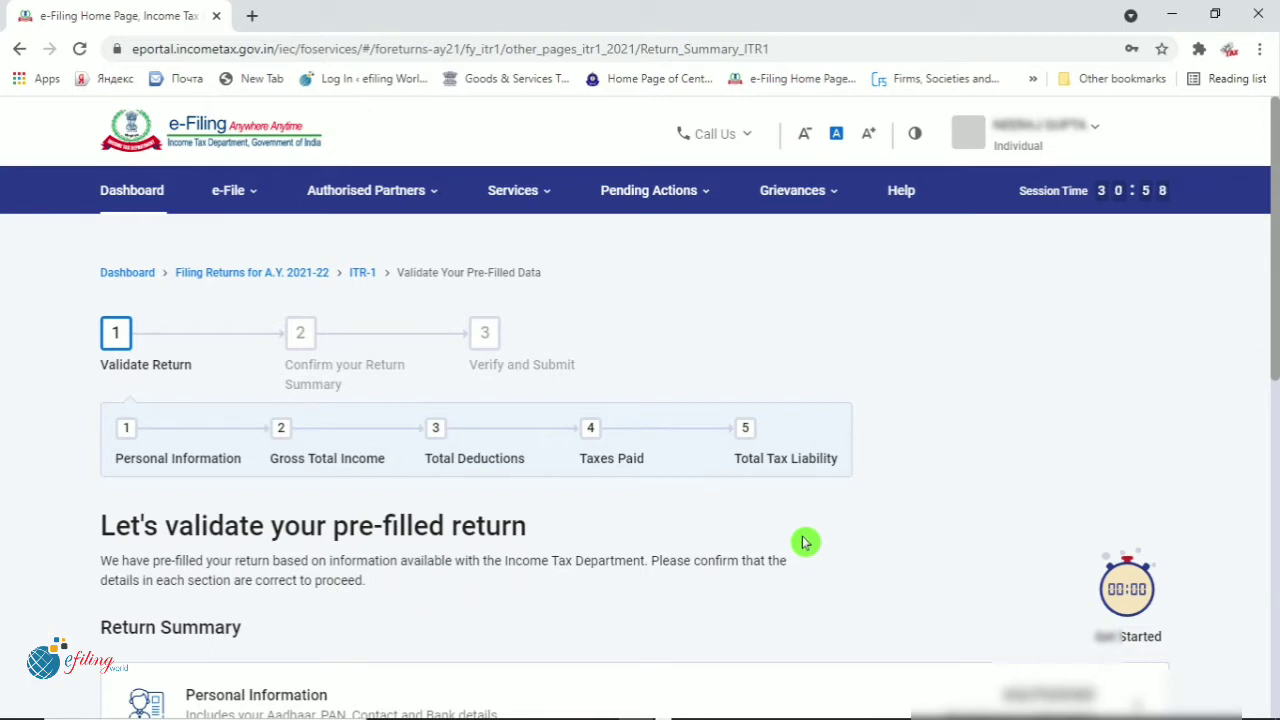
{"action": "scroll", "coordinate": [752, 558], "scroll_direction": "down", "scroll_amount": 3}
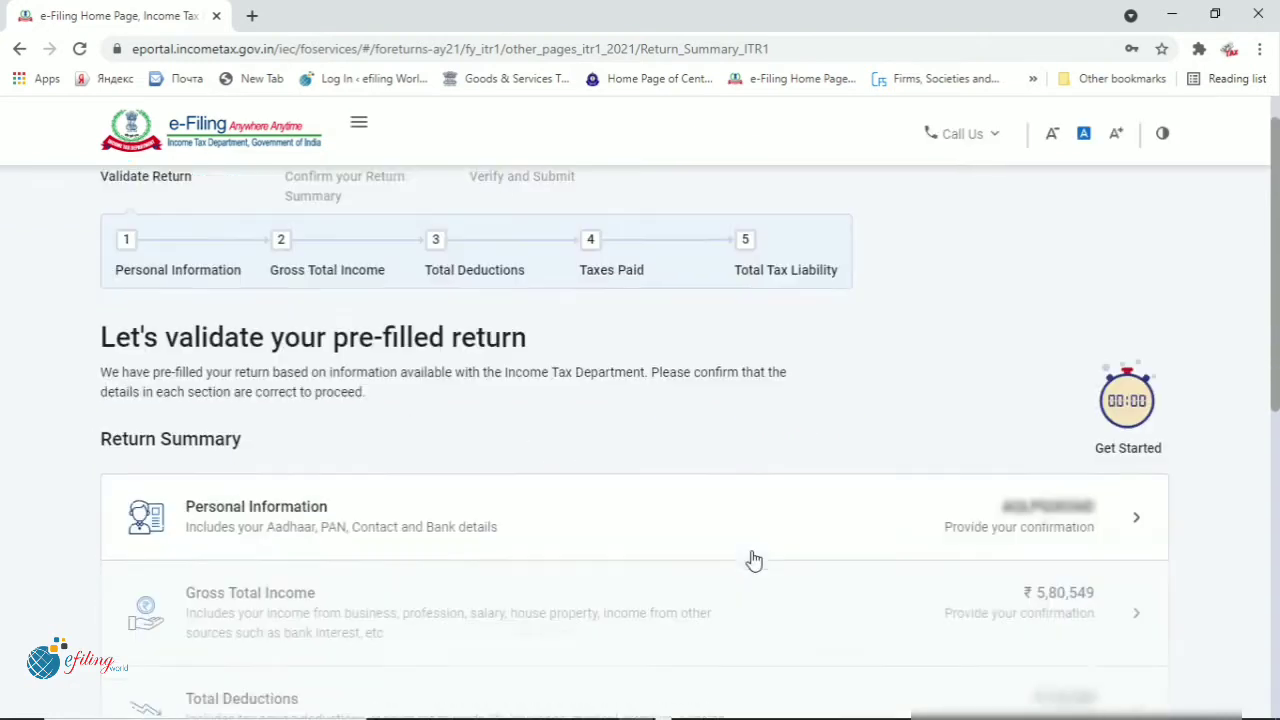
{"action": "scroll", "coordinate": [754, 560], "scroll_direction": "down", "scroll_amount": 2}
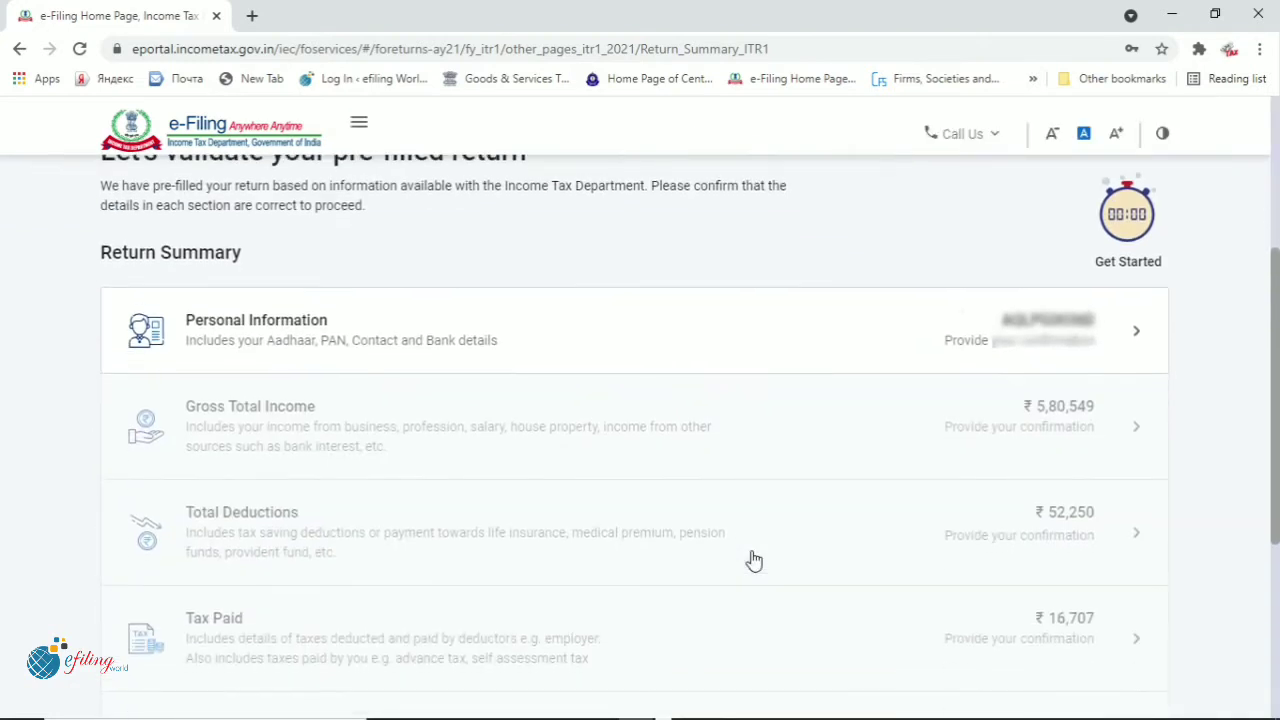
{"action": "scroll", "coordinate": [754, 560], "scroll_direction": "down", "scroll_amount": 1}
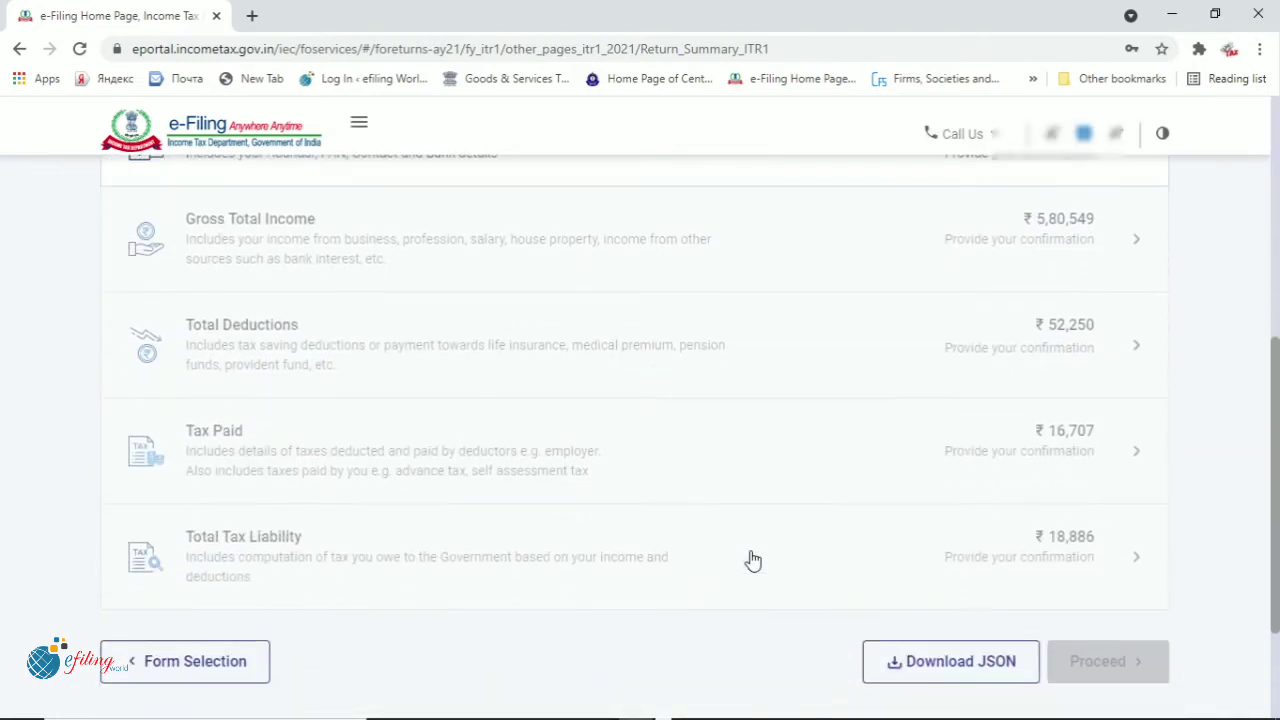
{"action": "scroll", "coordinate": [750, 560], "scroll_direction": "up", "scroll_amount": 1}
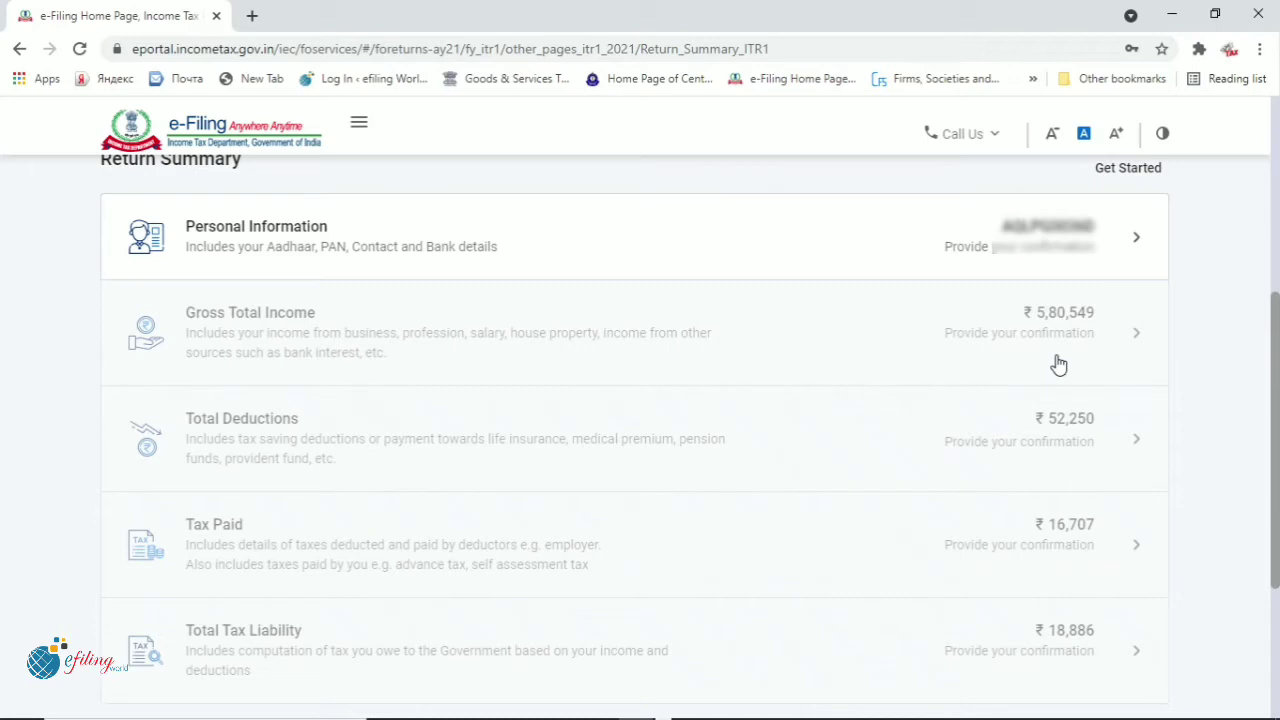
{"action": "scroll", "coordinate": [1059, 365], "scroll_direction": "up", "scroll_amount": 2}
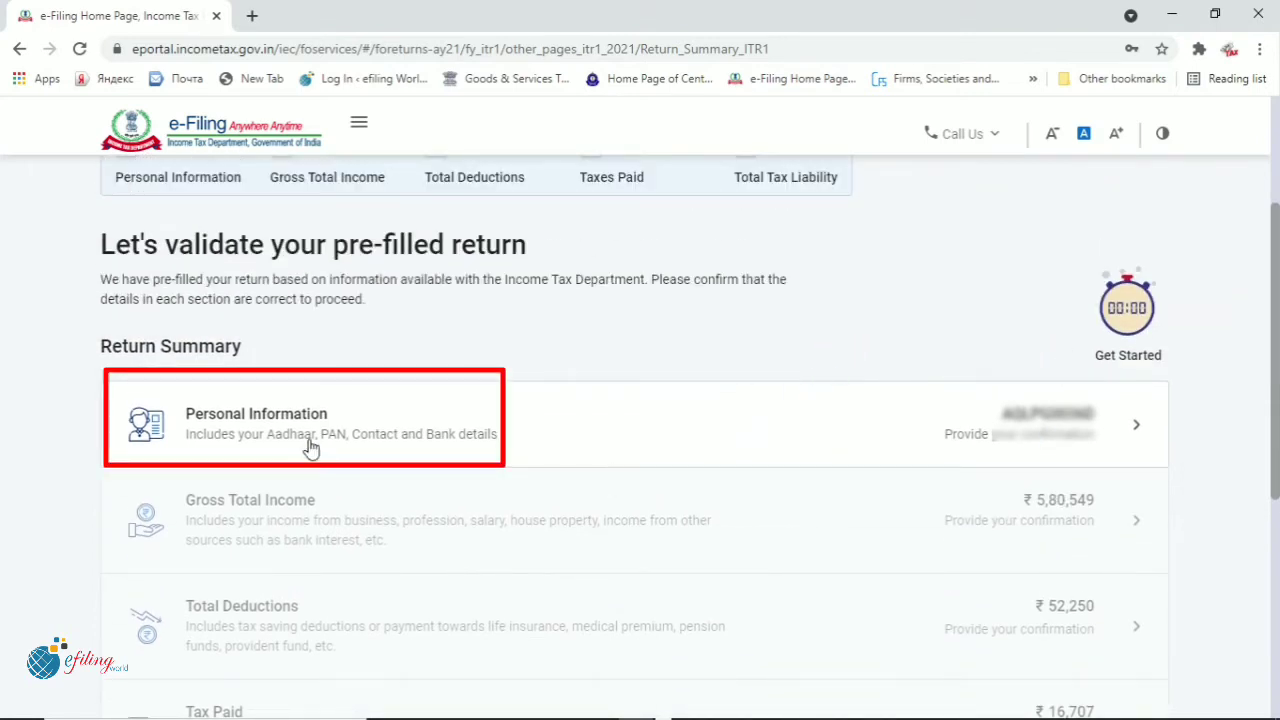
In Personal Information, keep Nature of Employment as Others and check the 139(1) filing section
{"action": "left_click", "coordinate": [448, 443]}
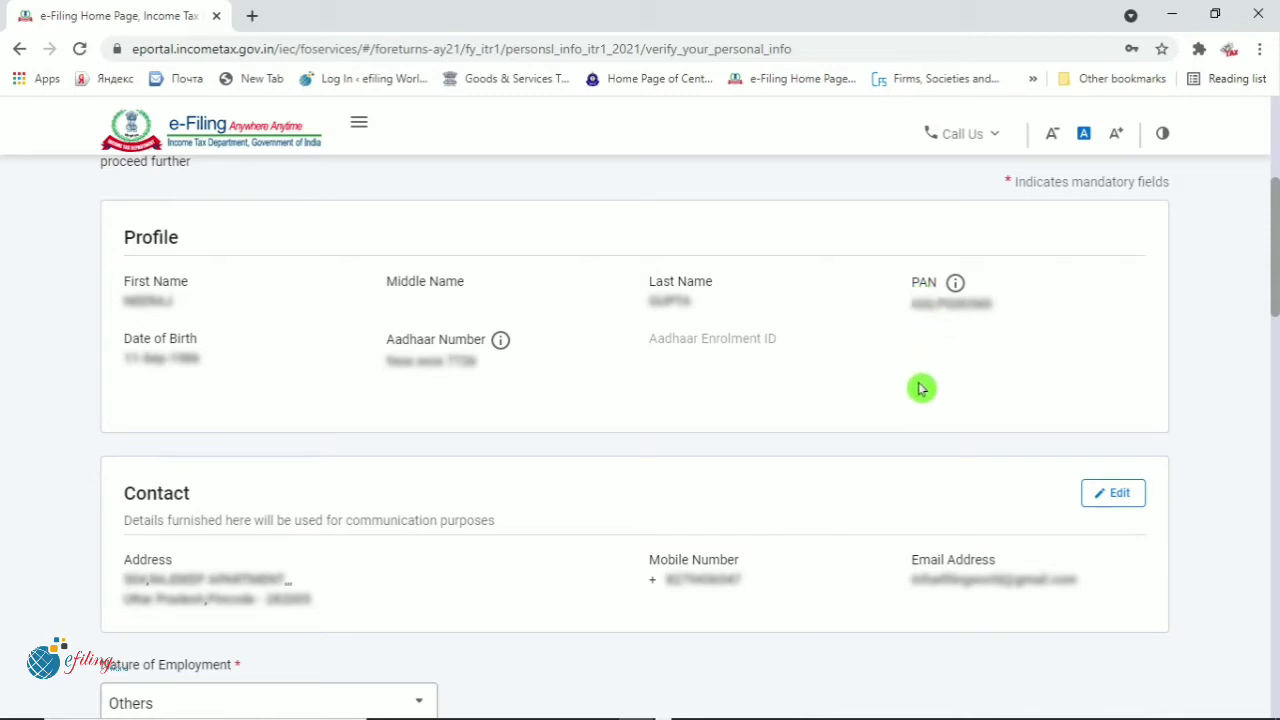
{"action": "scroll", "coordinate": [920, 388], "scroll_direction": "down", "scroll_amount": 2}
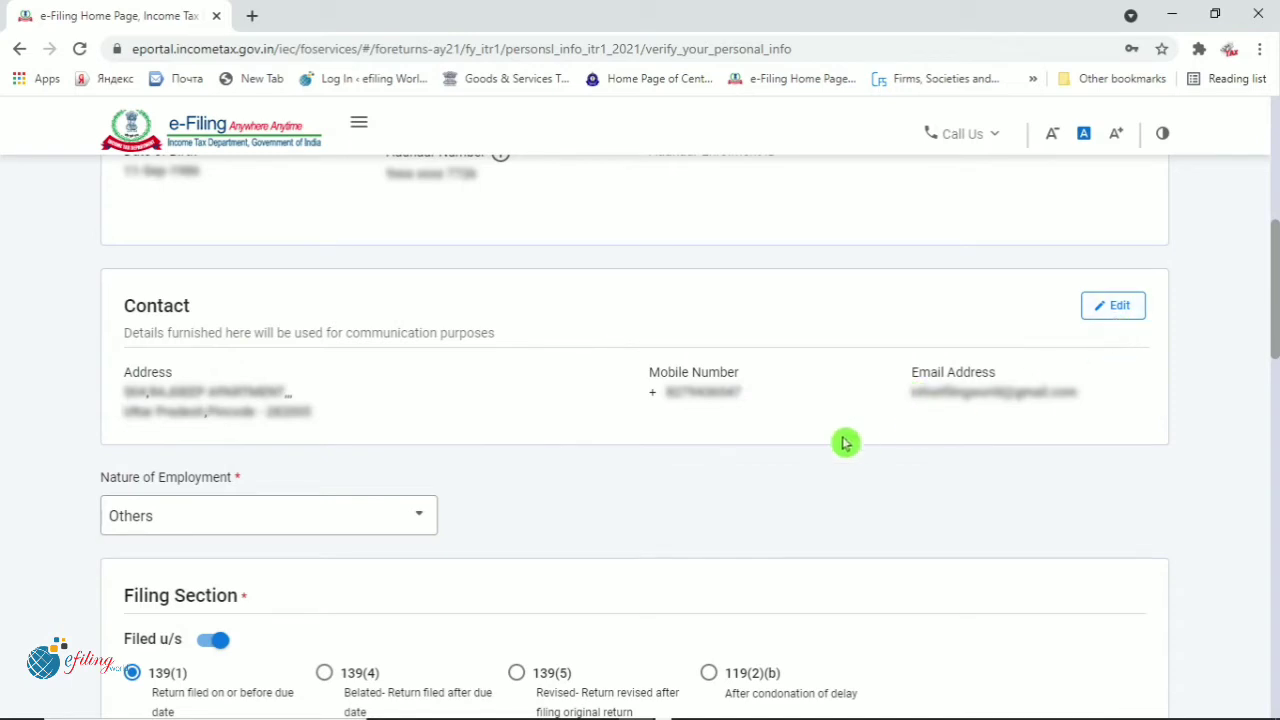
{"action": "scroll", "coordinate": [845, 441], "scroll_direction": "down", "scroll_amount": 2}
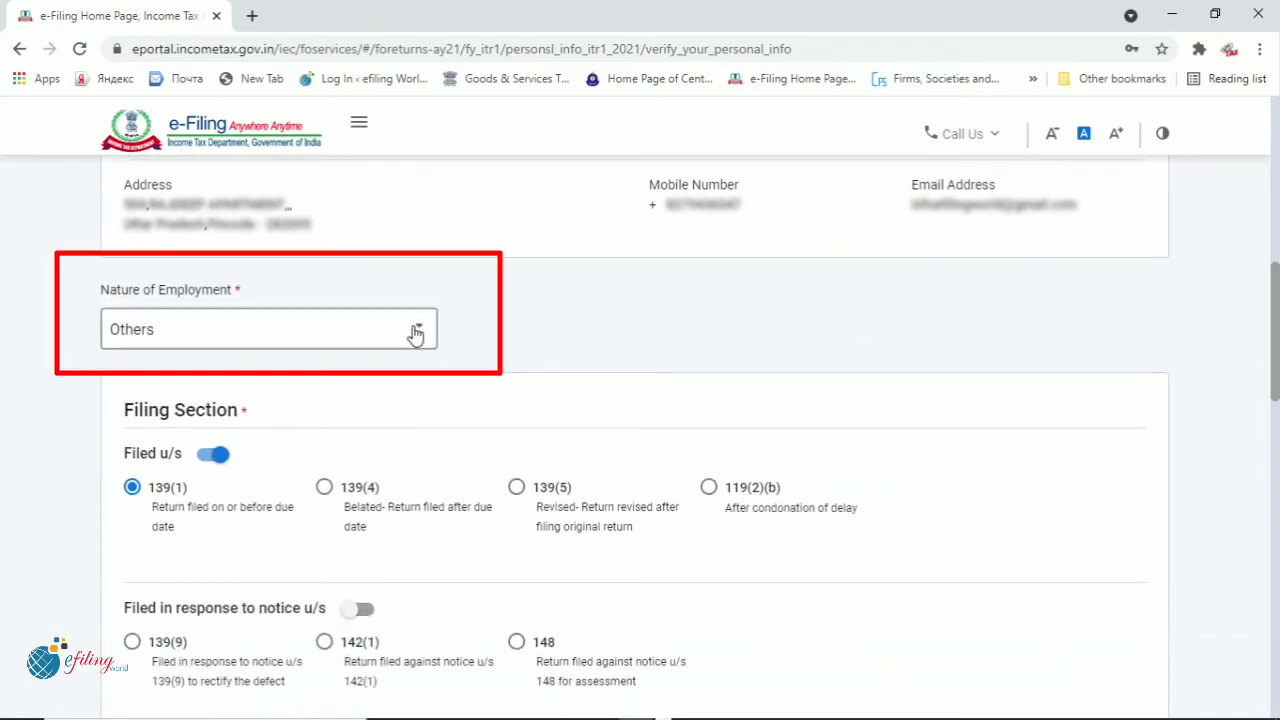
{"action": "left_click", "coordinate": [416, 333]}
{"action": "scroll", "coordinate": [388, 401], "scroll_direction": "up", "scroll_amount": 1}
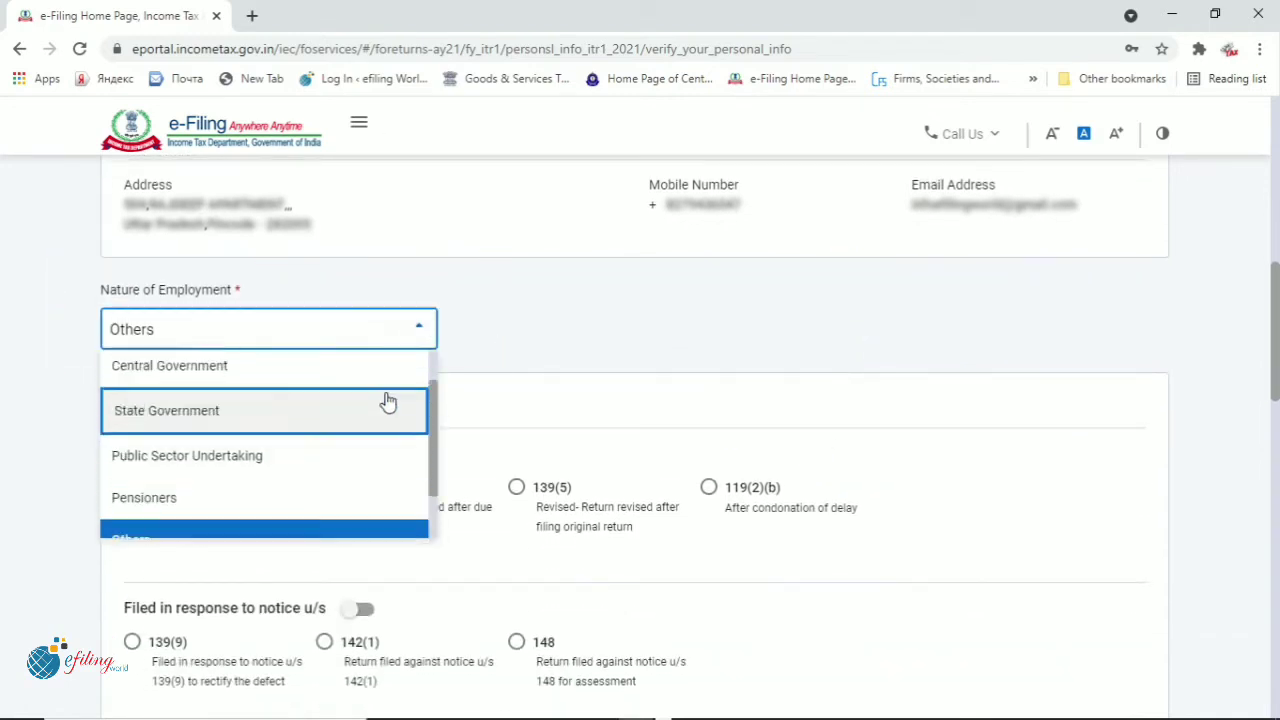
{"action": "scroll", "coordinate": [388, 401], "scroll_direction": "up", "scroll_amount": 1}
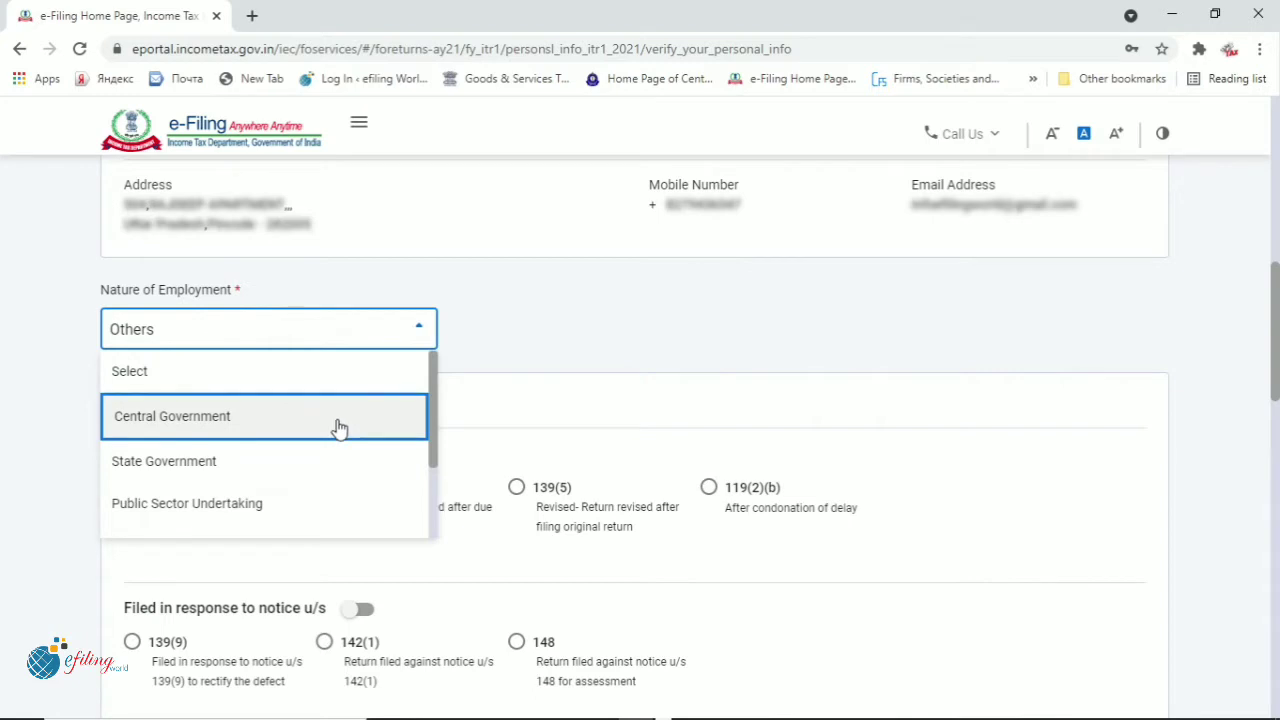
{"action": "scroll", "coordinate": [338, 427], "scroll_direction": "down", "scroll_amount": 1}
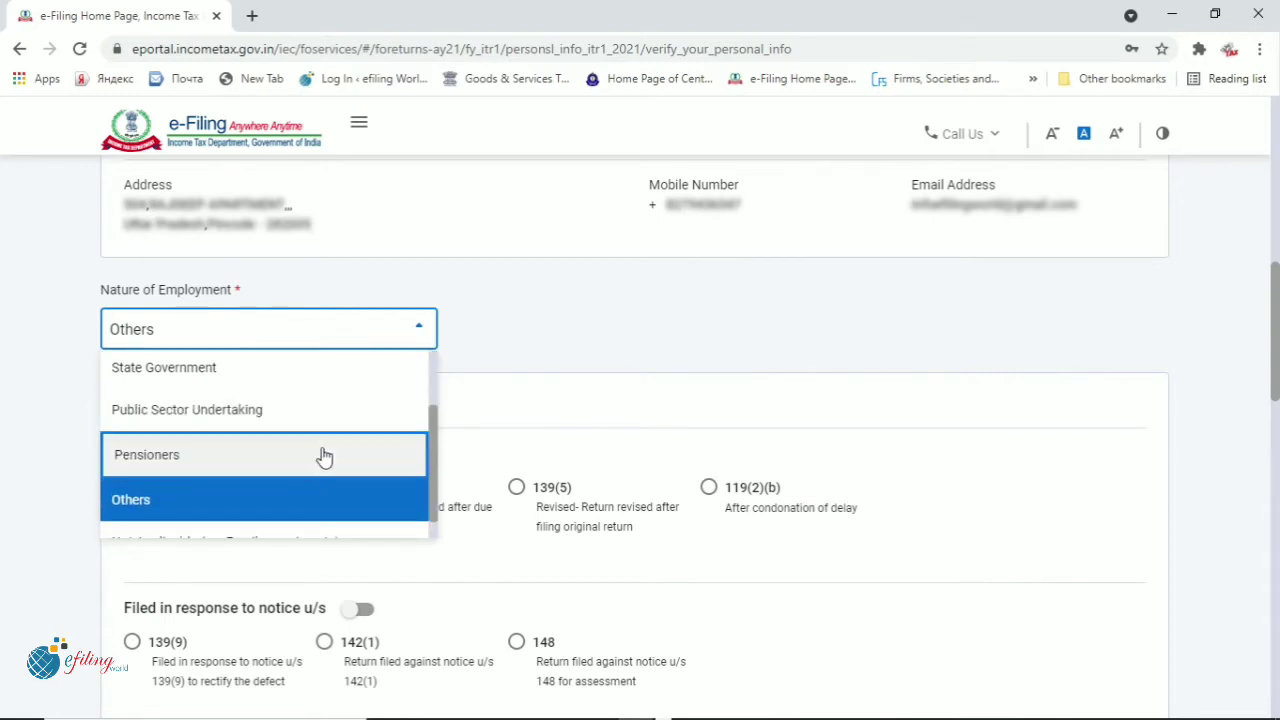
{"action": "left_click", "coordinate": [289, 505]}
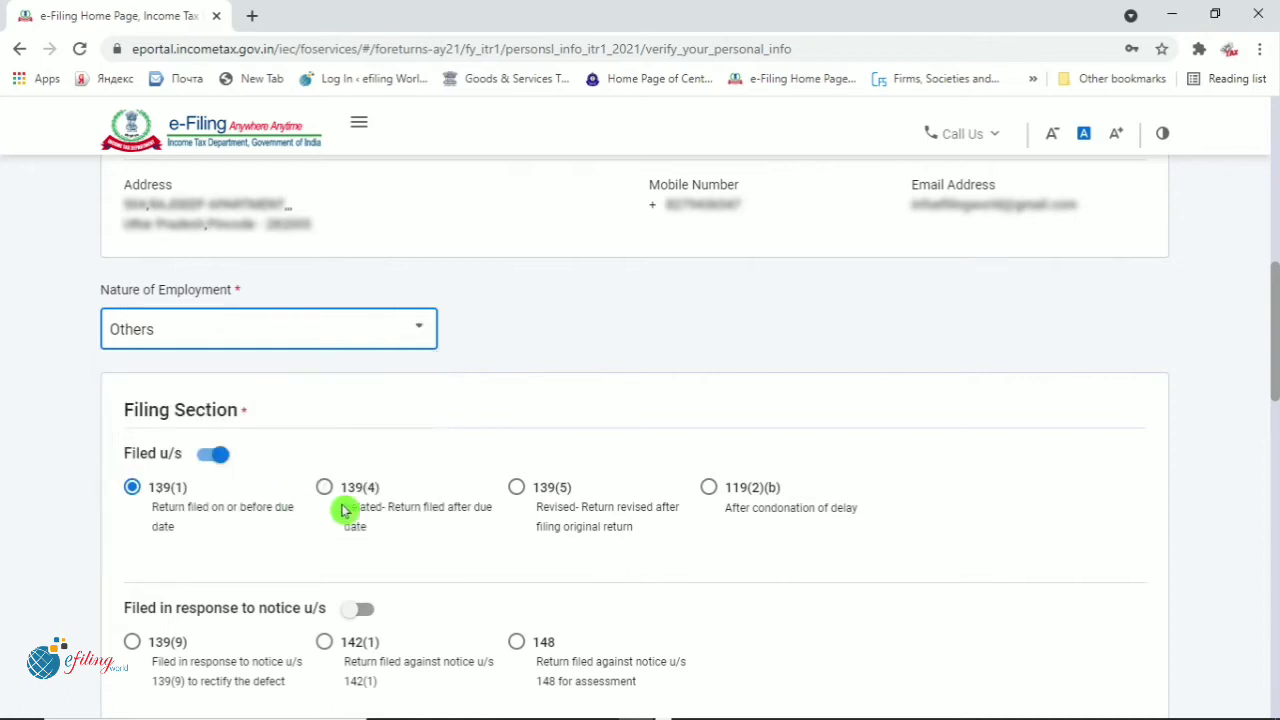
{"action": "scroll", "coordinate": [343, 506], "scroll_direction": "down", "scroll_amount": 1}
{"action": "scroll", "coordinate": [340, 508], "scroll_direction": "down", "scroll_amount": 1}
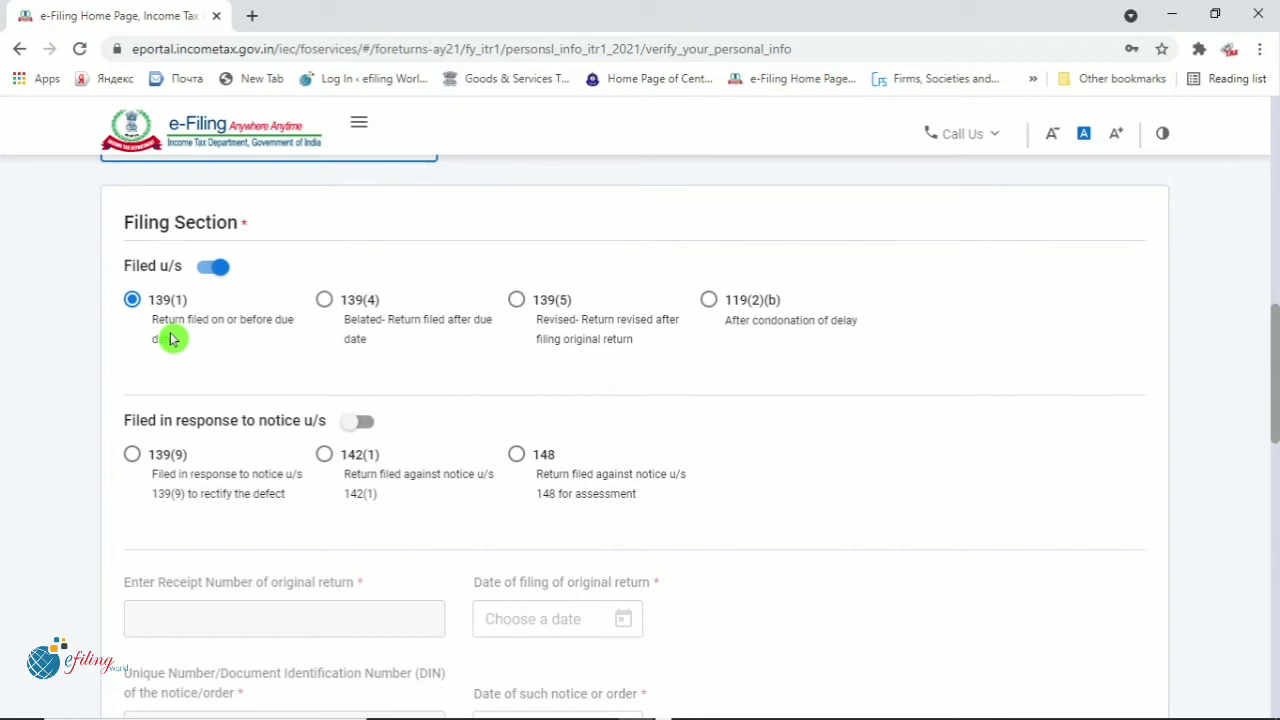
{"action": "scroll", "coordinate": [280, 346], "scroll_direction": "down", "scroll_amount": 5}
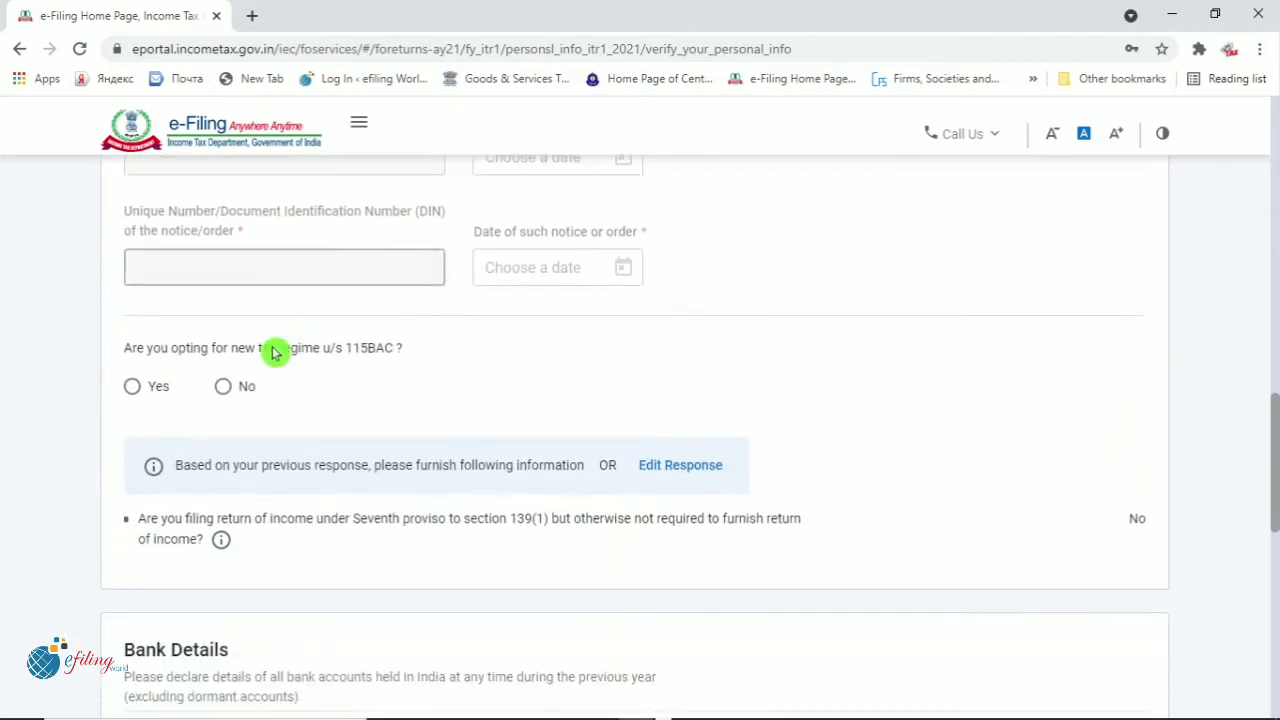
Answer No to opting for the new tax regime u/s 115BAC and scroll to Bank Details
{"action": "scroll", "coordinate": [275, 352], "scroll_direction": "down", "scroll_amount": 1}
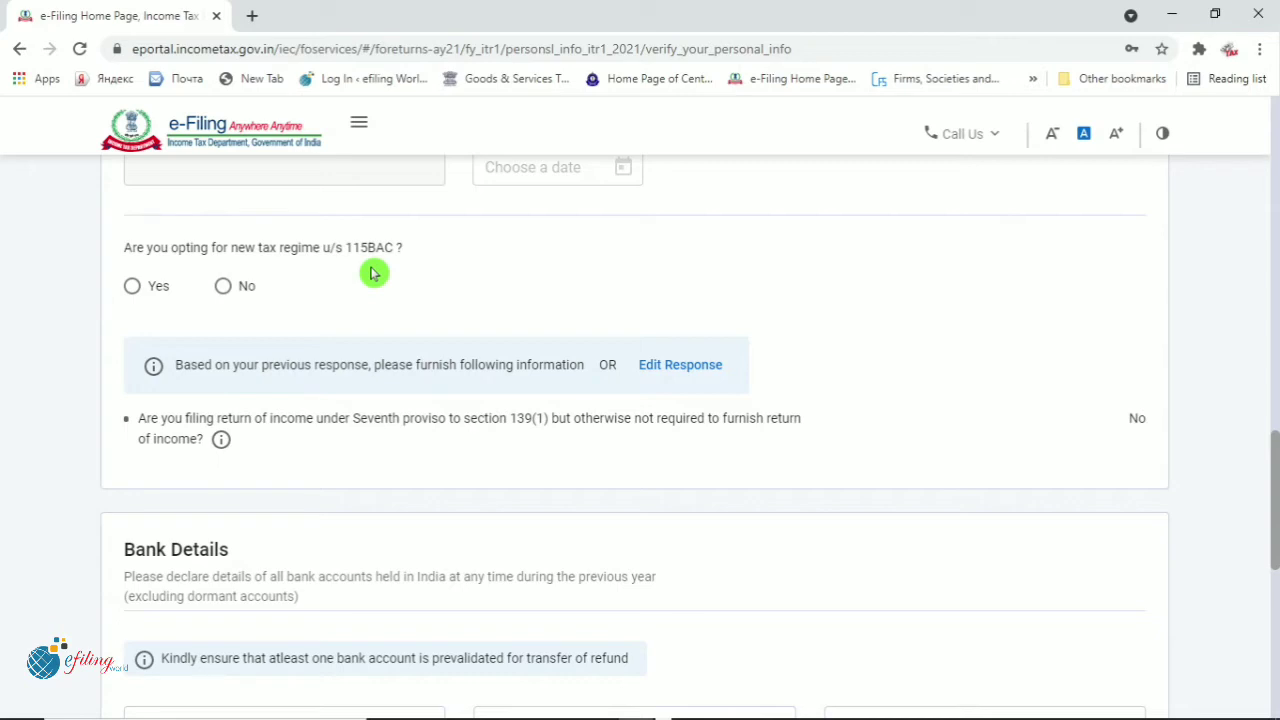
{"action": "left_click", "coordinate": [223, 289]}
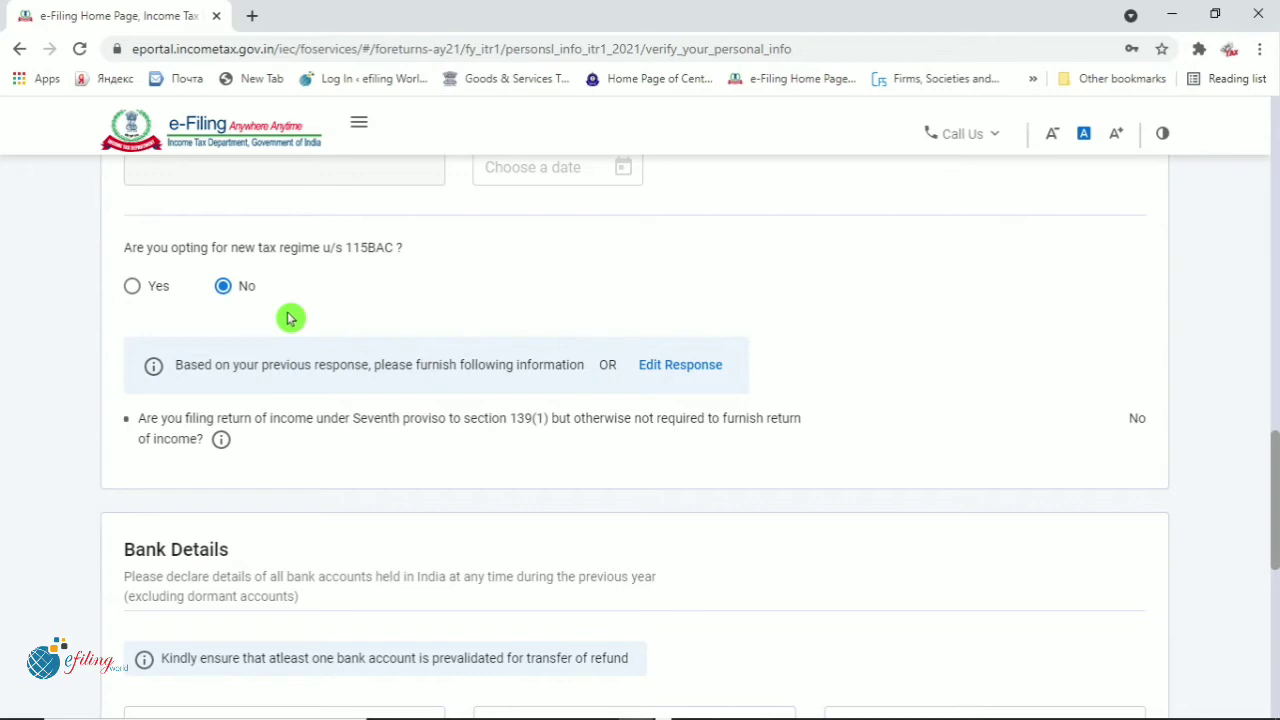
{"action": "scroll", "coordinate": [288, 318], "scroll_direction": "down", "scroll_amount": 3}
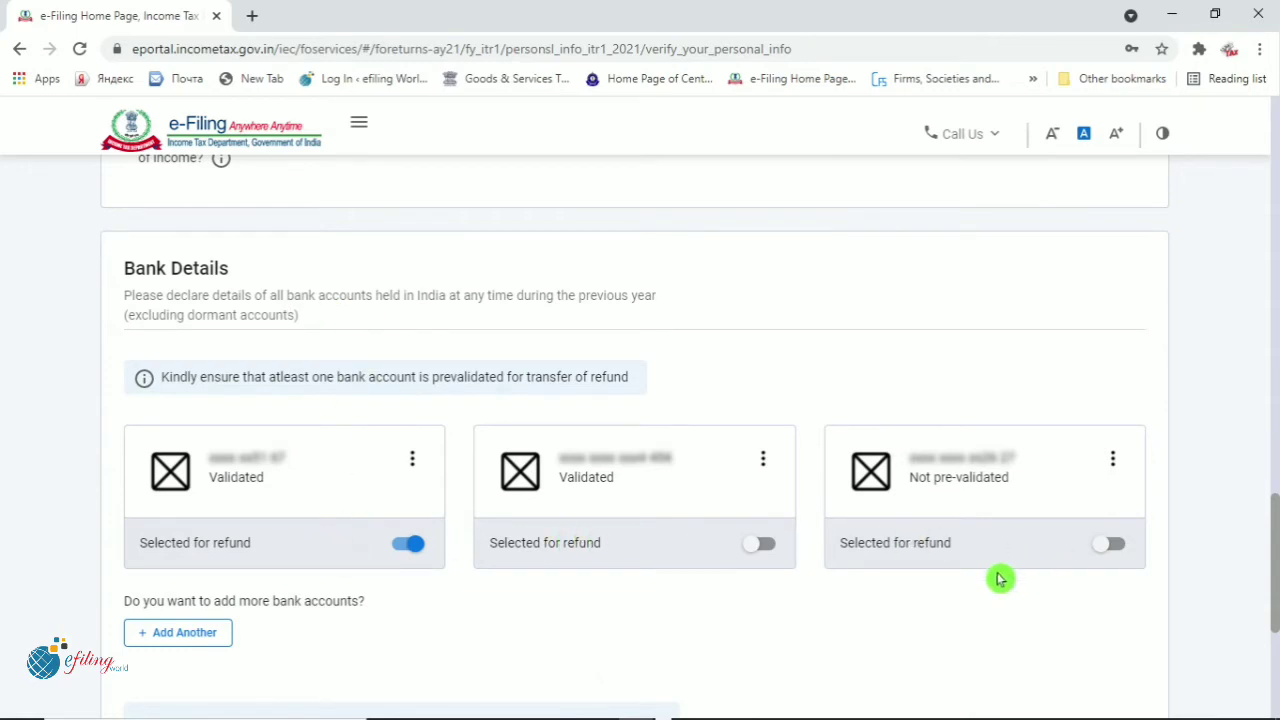
Review the three bank accounts and confirm the Personal Information section
{"action": "scroll", "coordinate": [183, 457], "scroll_direction": "down", "scroll_amount": 2}
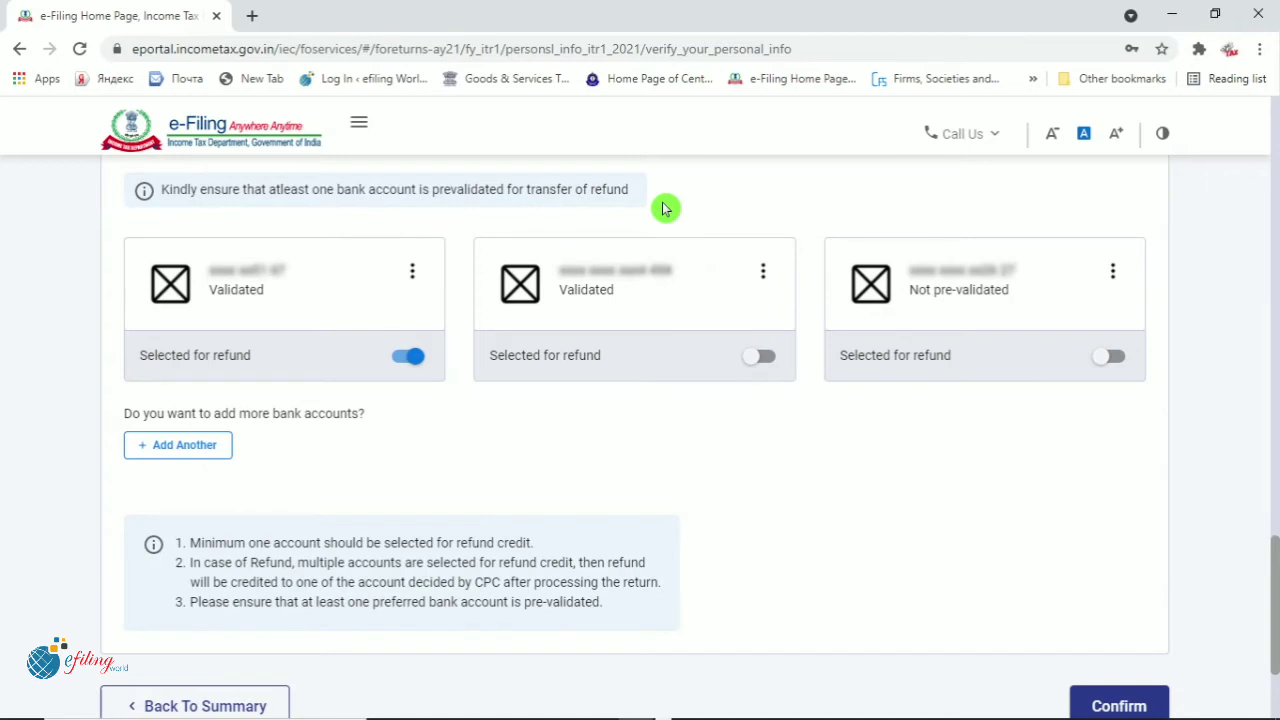
{"action": "scroll", "coordinate": [491, 426], "scroll_direction": "down", "scroll_amount": 1}
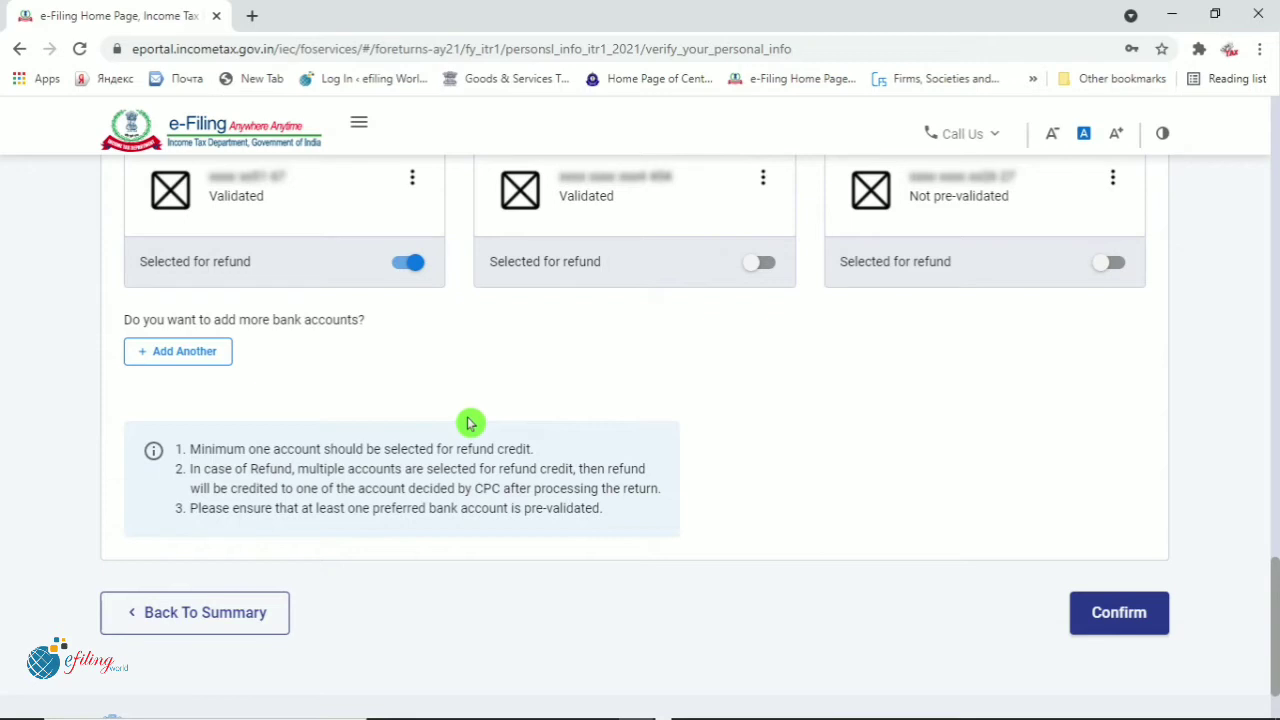
{"action": "left_click", "coordinate": [1131, 626]}
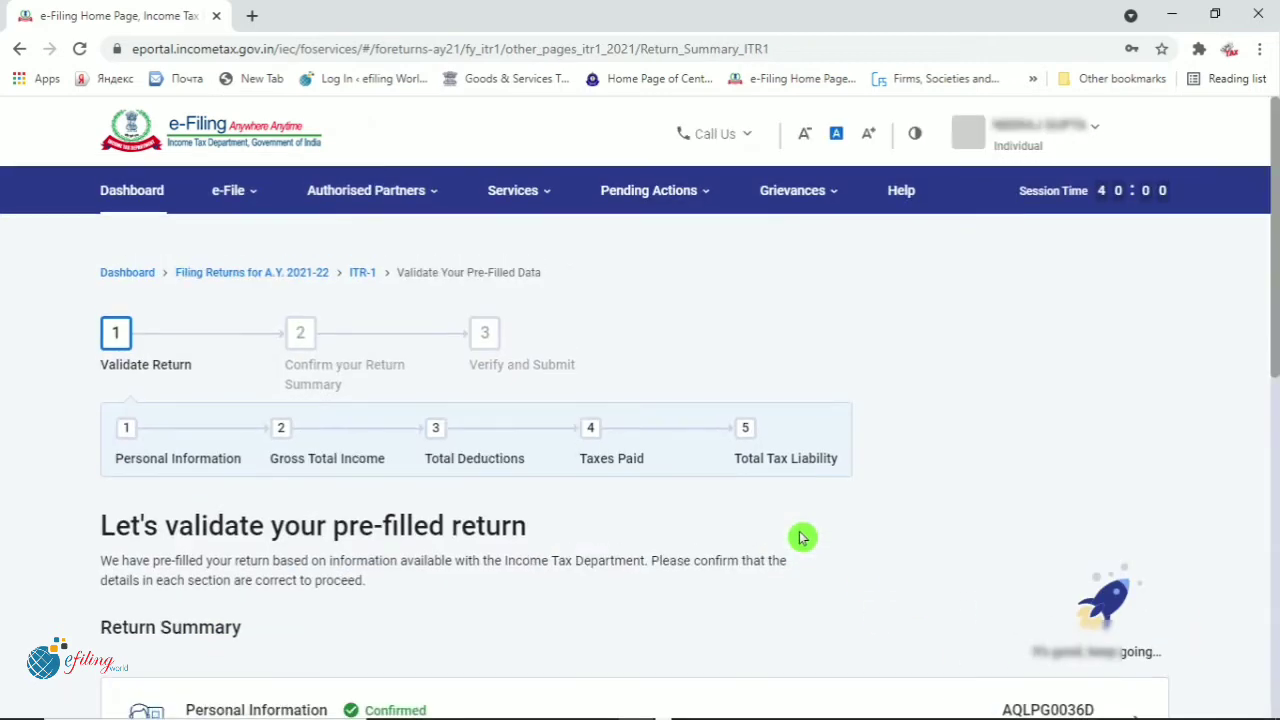
Scroll down the Return Summary and open the Gross Total Income section showing ₹5,80,549
{"action": "scroll", "coordinate": [797, 541], "scroll_direction": "down", "scroll_amount": 2}
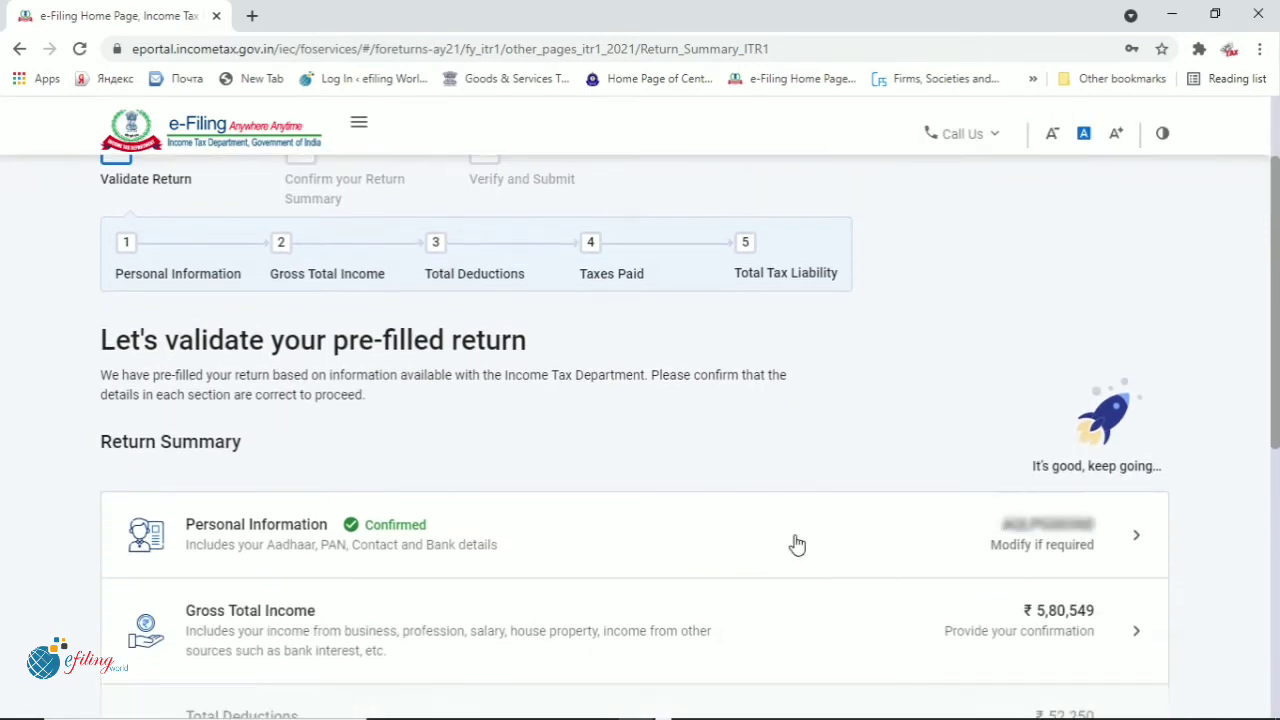
{"action": "scroll", "coordinate": [651, 548], "scroll_direction": "down", "scroll_amount": 2}
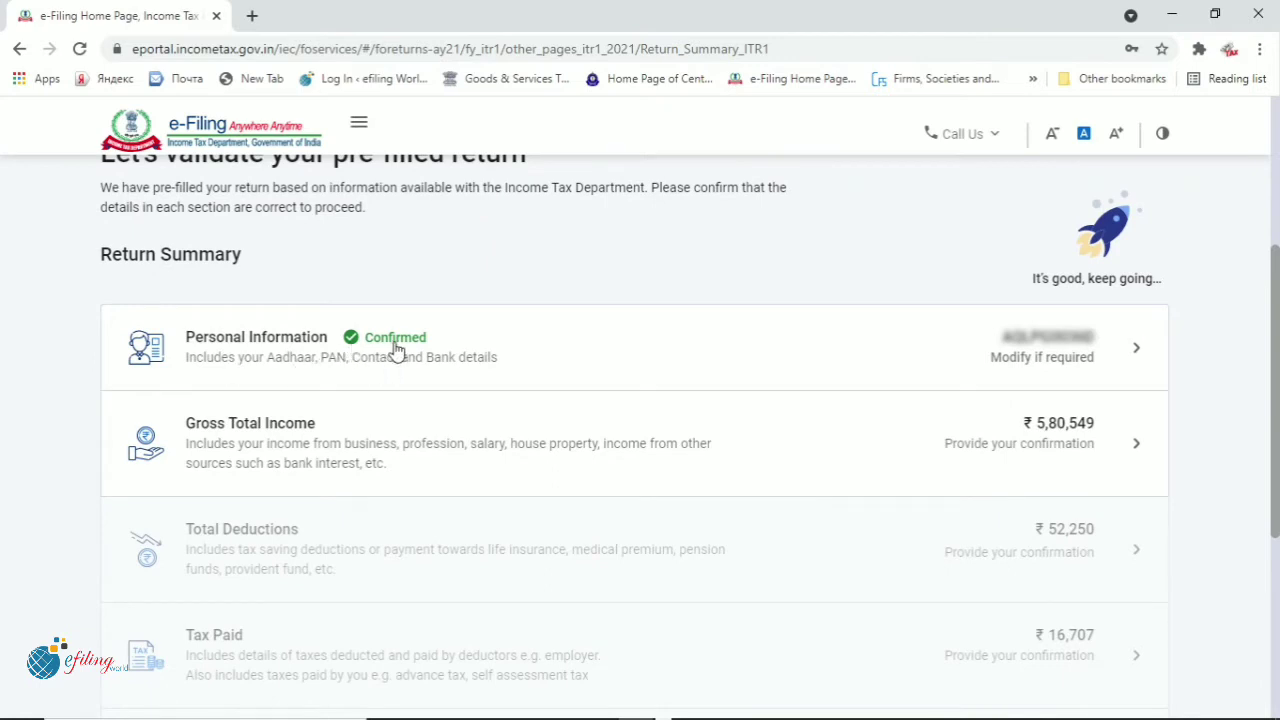
{"action": "scroll", "coordinate": [397, 345], "scroll_direction": "down", "scroll_amount": 1}
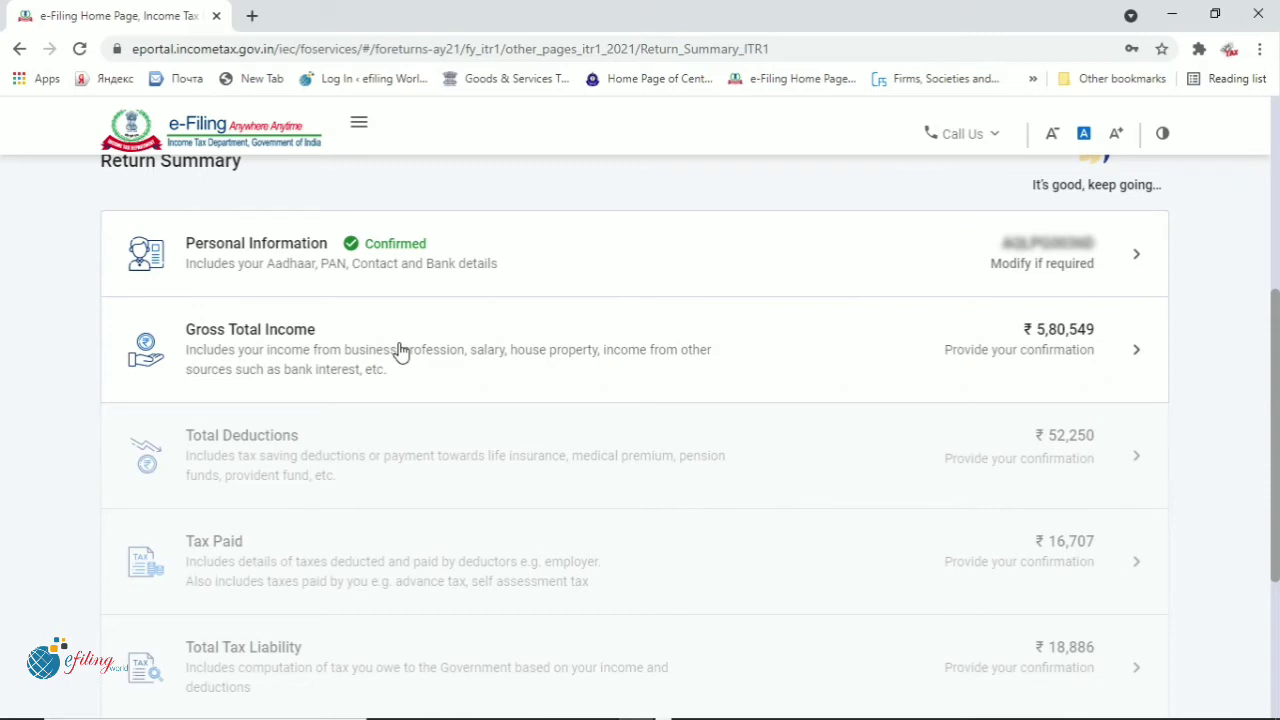
{"action": "left_click", "coordinate": [399, 352]}
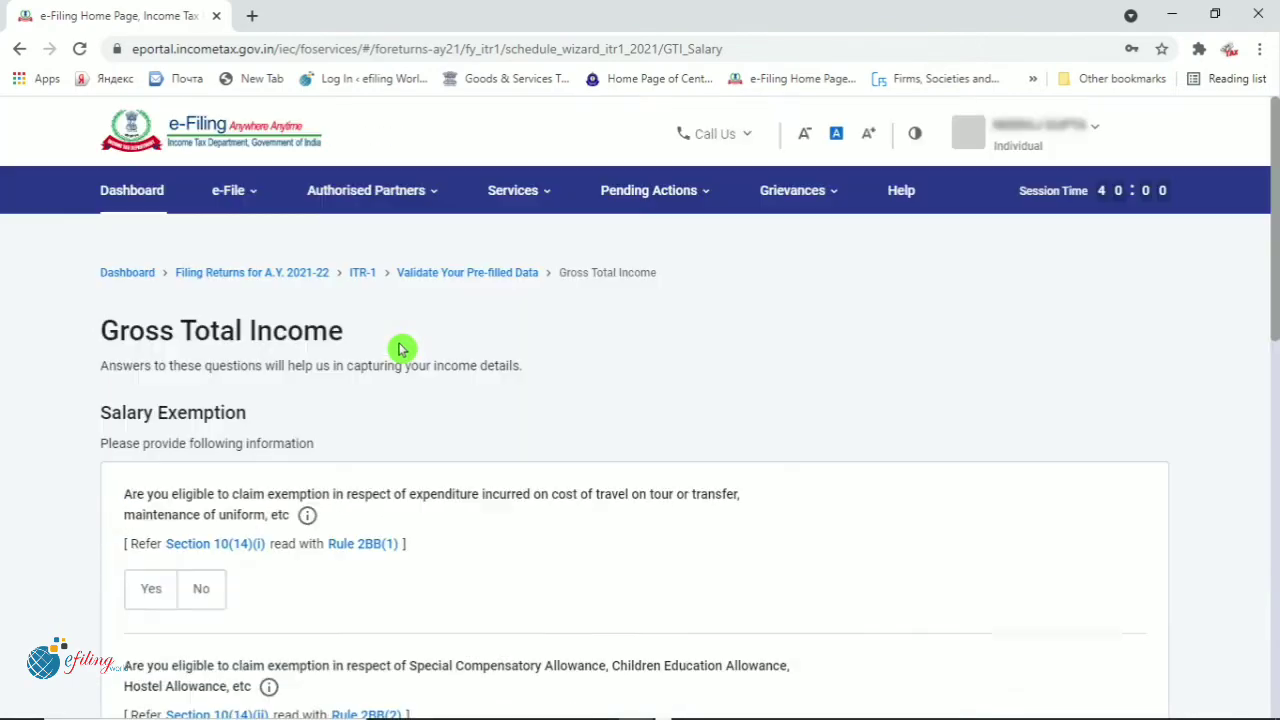
Answer No to the travel/uniform and special compensatory allowance salary exemption questions
{"action": "scroll", "coordinate": [399, 349], "scroll_direction": "down", "scroll_amount": 2}
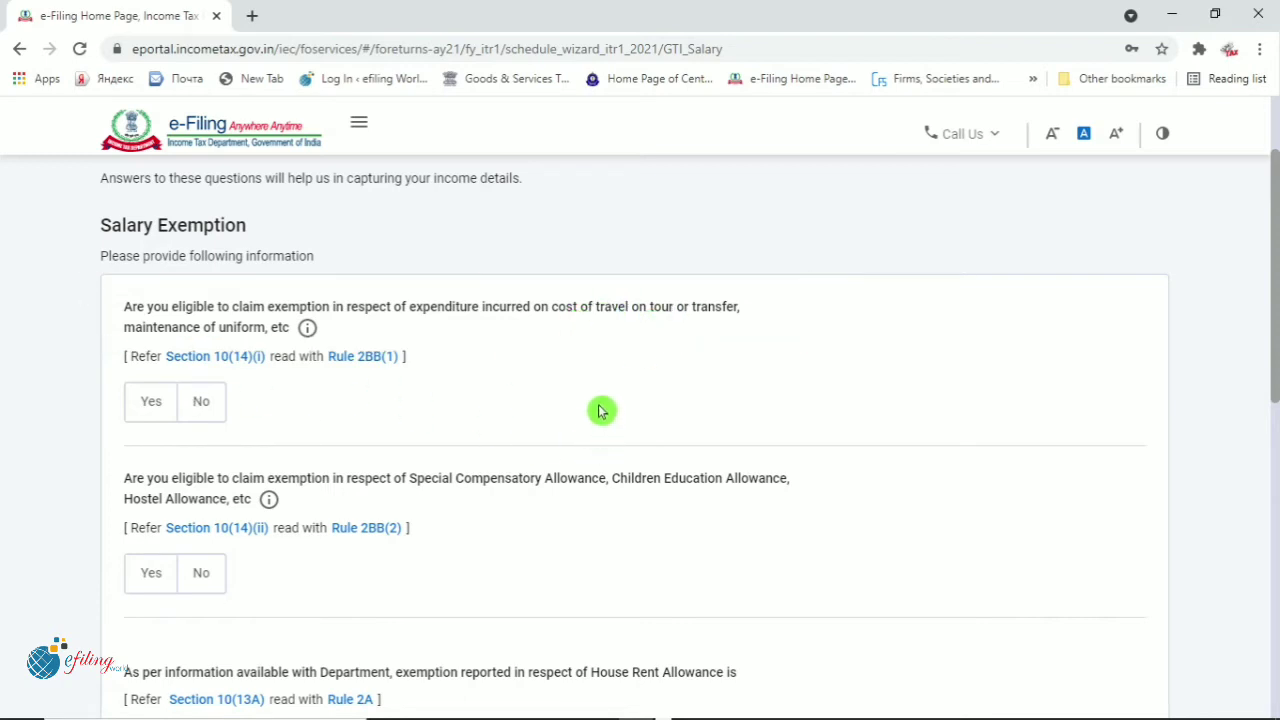
{"action": "scroll", "coordinate": [600, 432], "scroll_direction": "down", "scroll_amount": 1}
{"action": "left_click", "coordinate": [195, 314]}
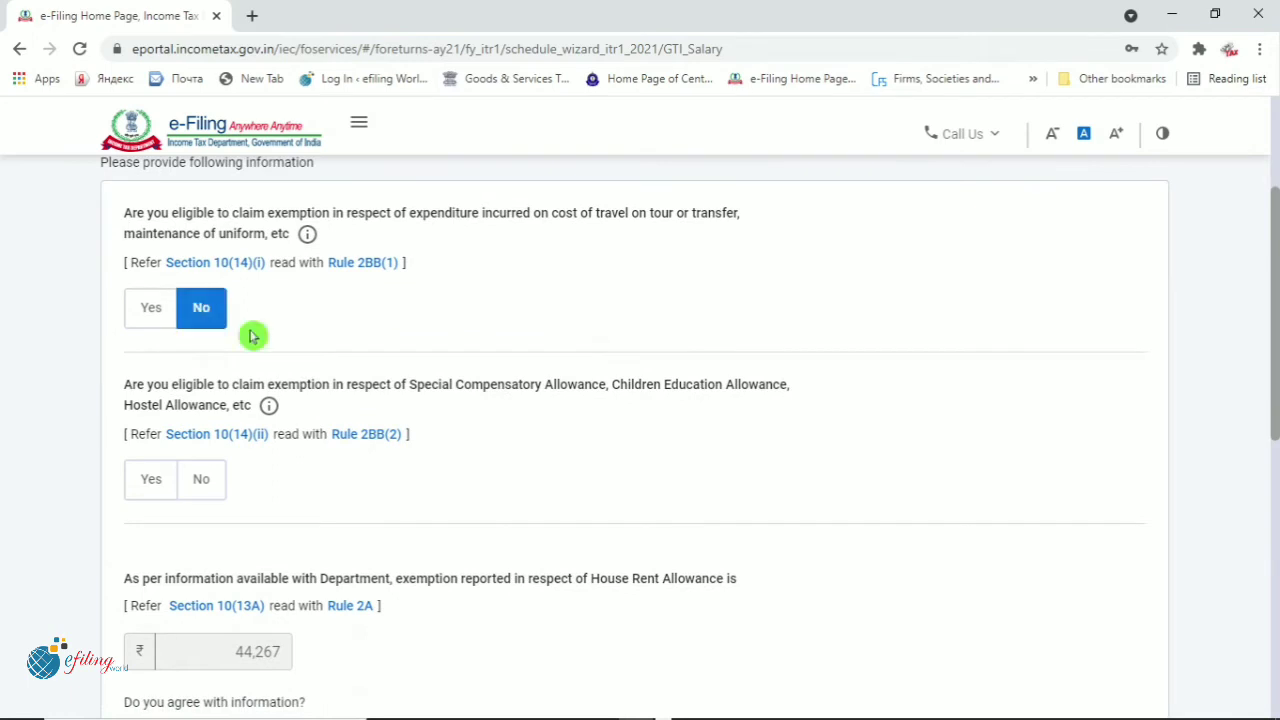
{"action": "scroll", "coordinate": [527, 520], "scroll_direction": "down", "scroll_amount": 2}
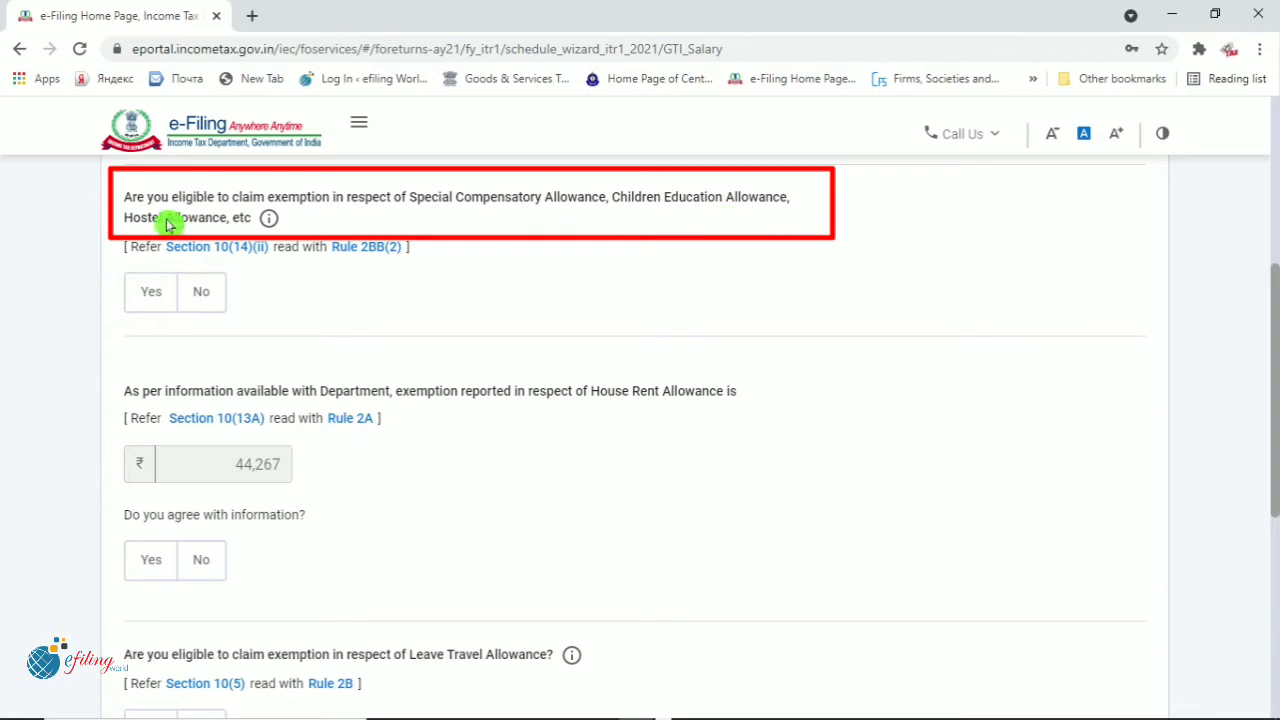
{"action": "left_click", "coordinate": [203, 301]}
Check the department-reported ₹44,267 house rent allowance exemption
{"action": "scroll", "coordinate": [392, 361], "scroll_direction": "down", "scroll_amount": 2}
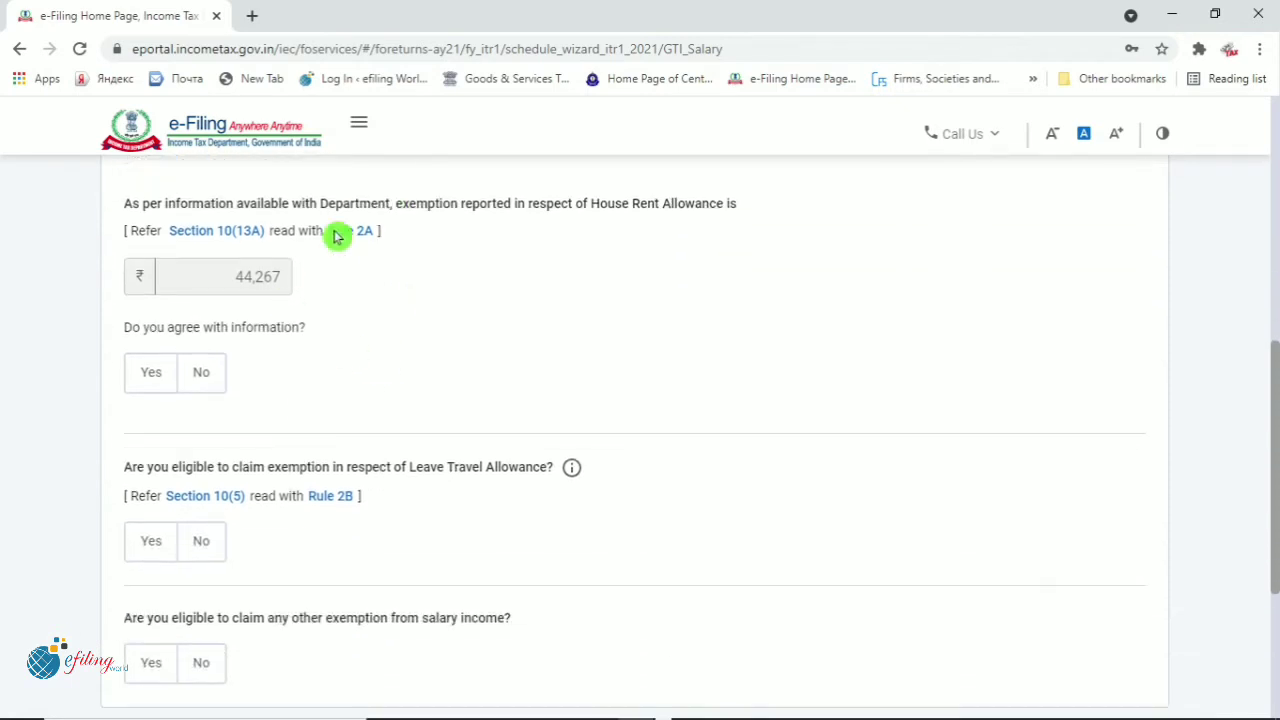
{"action": "left_click_drag", "start_coordinate": [600, 205], "coordinate": [703, 205]}
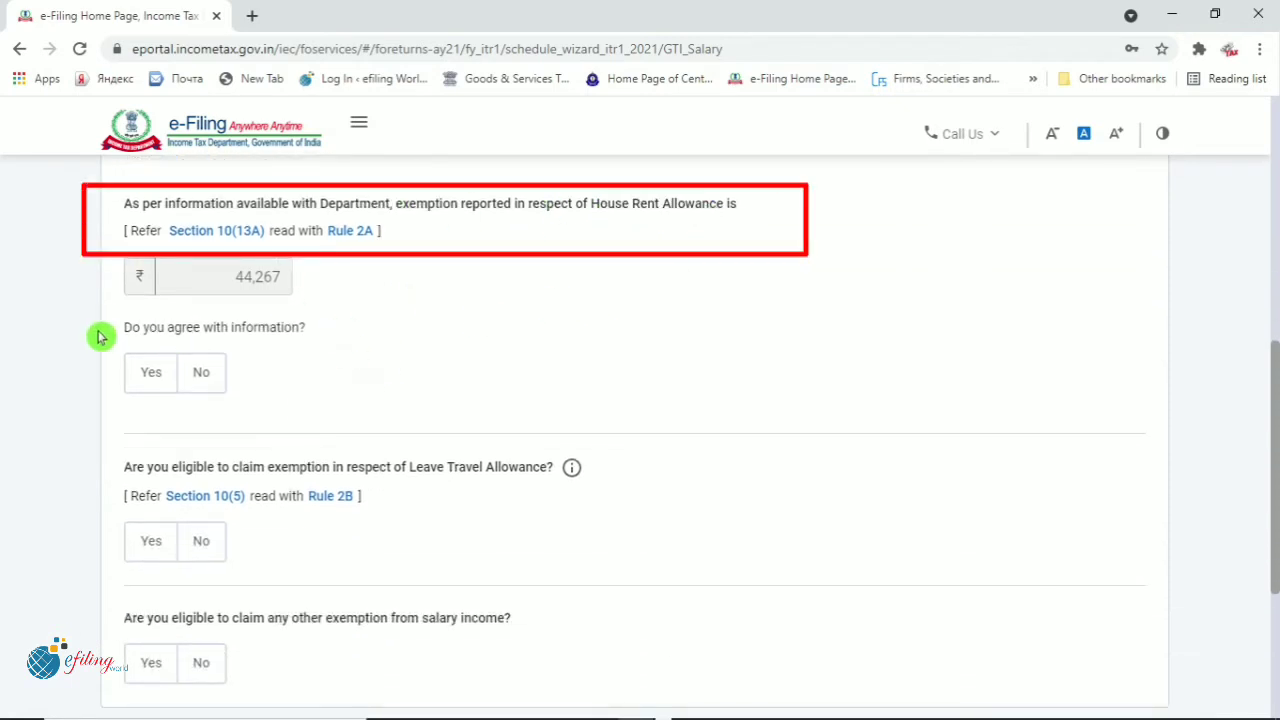
{"action": "left_click_drag", "start_coordinate": [226, 286], "coordinate": [313, 284]}
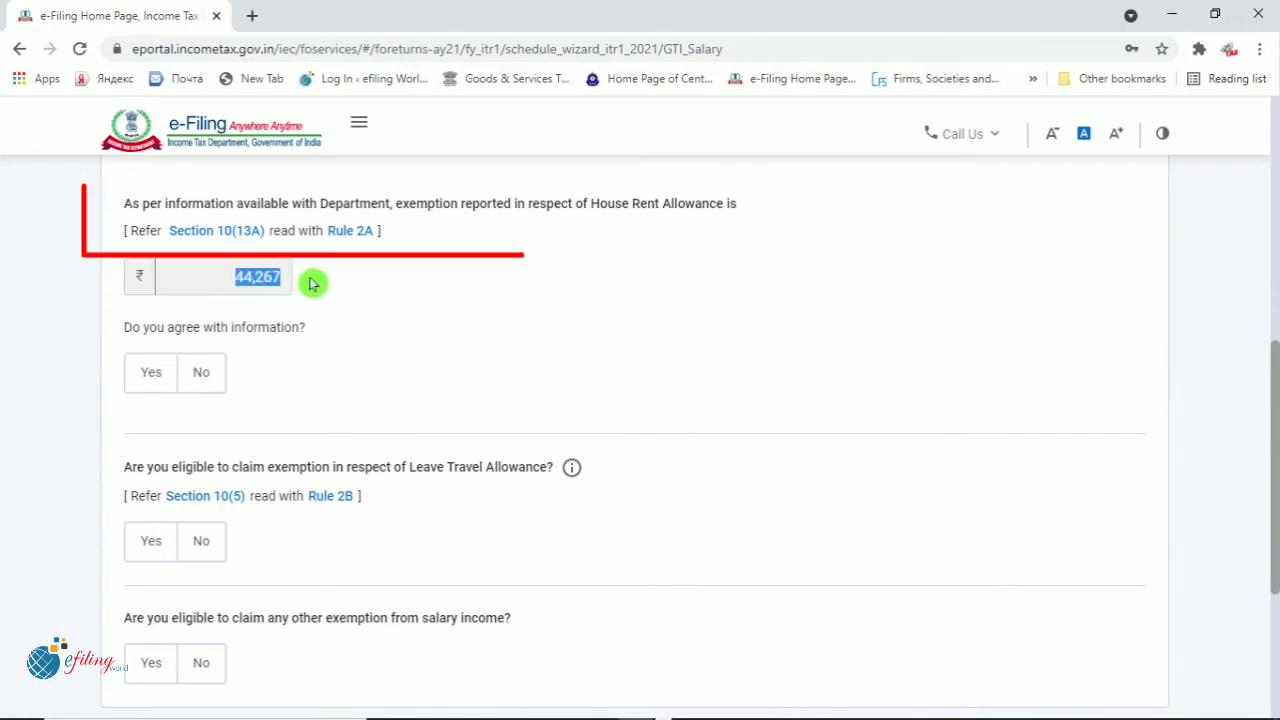
{"action": "left_click", "coordinate": [439, 317]}
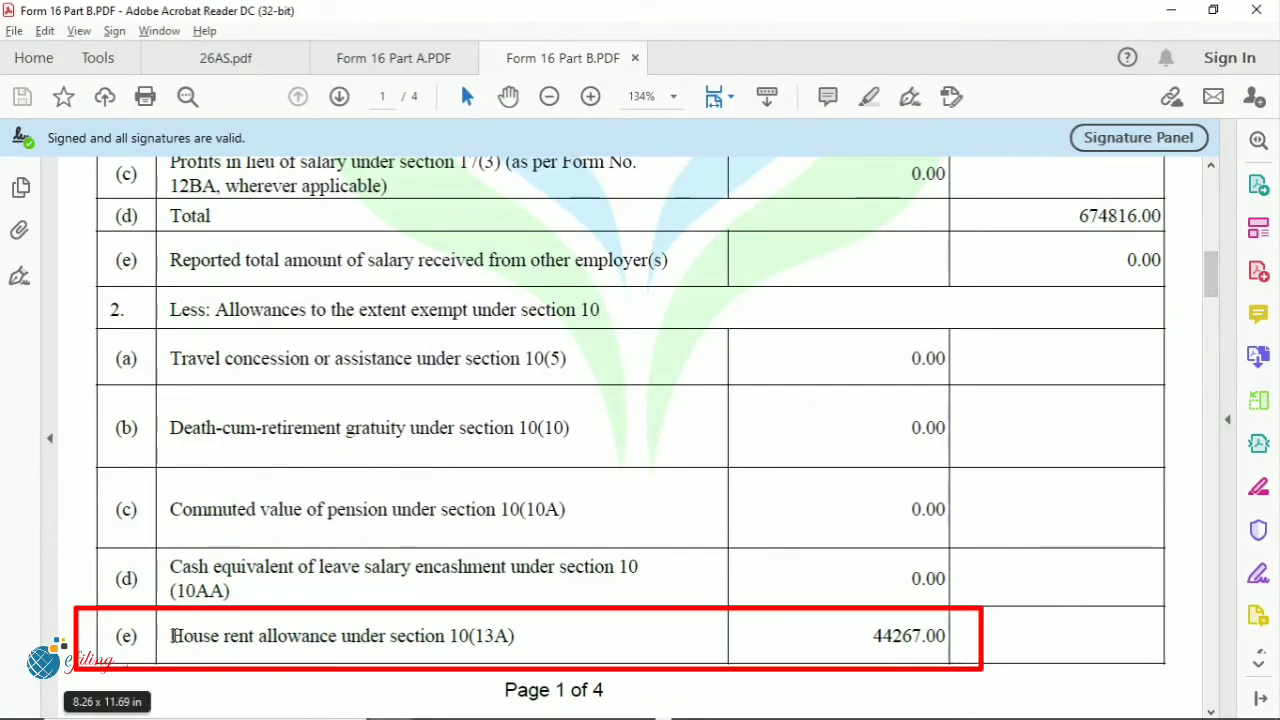
{"action": "left_click_drag", "start_coordinate": [170, 636], "coordinate": [516, 637]}
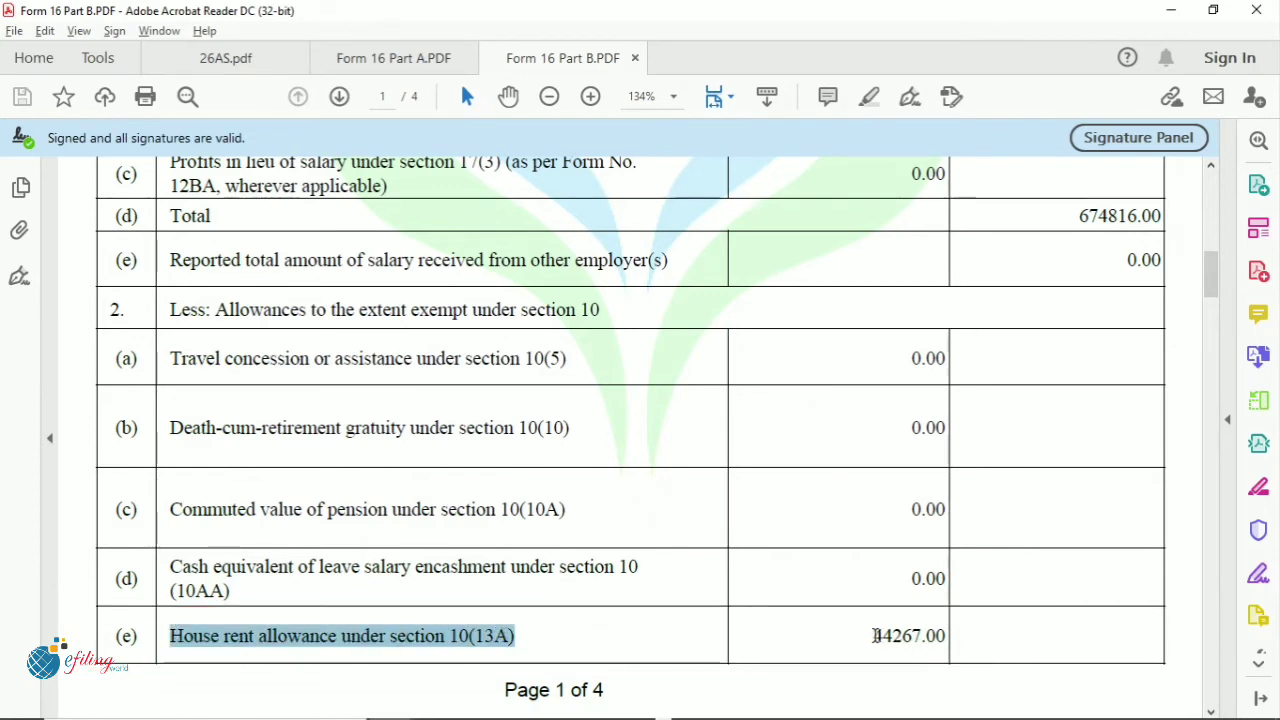
{"action": "double_click", "coordinate": [876, 636]}
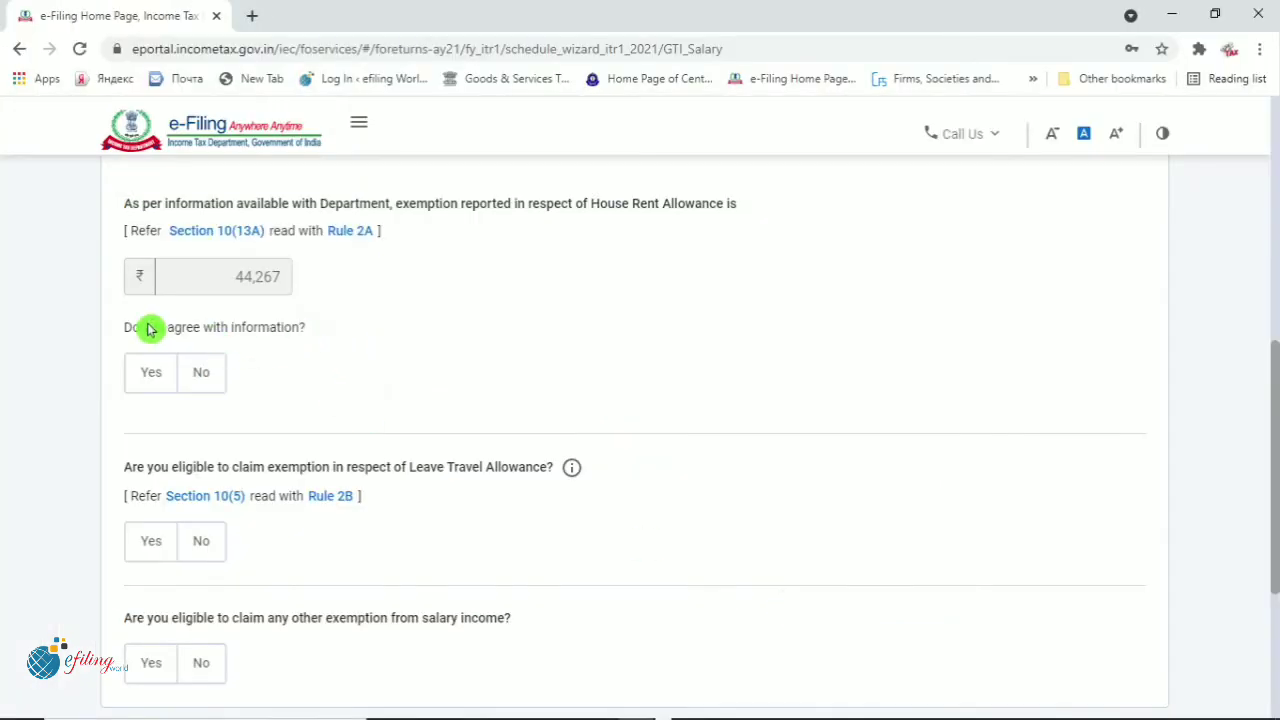
Agree to the ₹44,267 HRA exemption, answer No to Leave Travel Allowance and other exemptions, and continue
{"action": "left_click_drag", "start_coordinate": [151, 329], "coordinate": [346, 334]}
{"action": "left_click", "coordinate": [155, 377]}
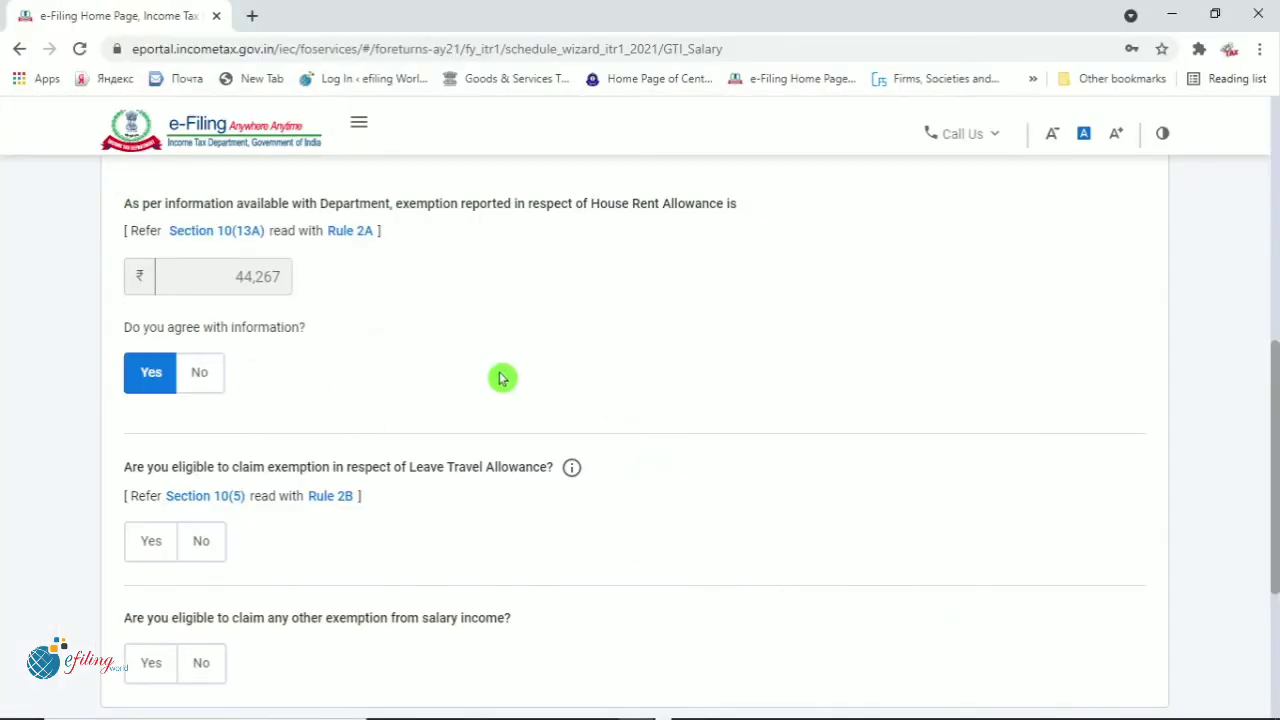
{"action": "scroll", "coordinate": [515, 380], "scroll_direction": "down", "scroll_amount": 2}
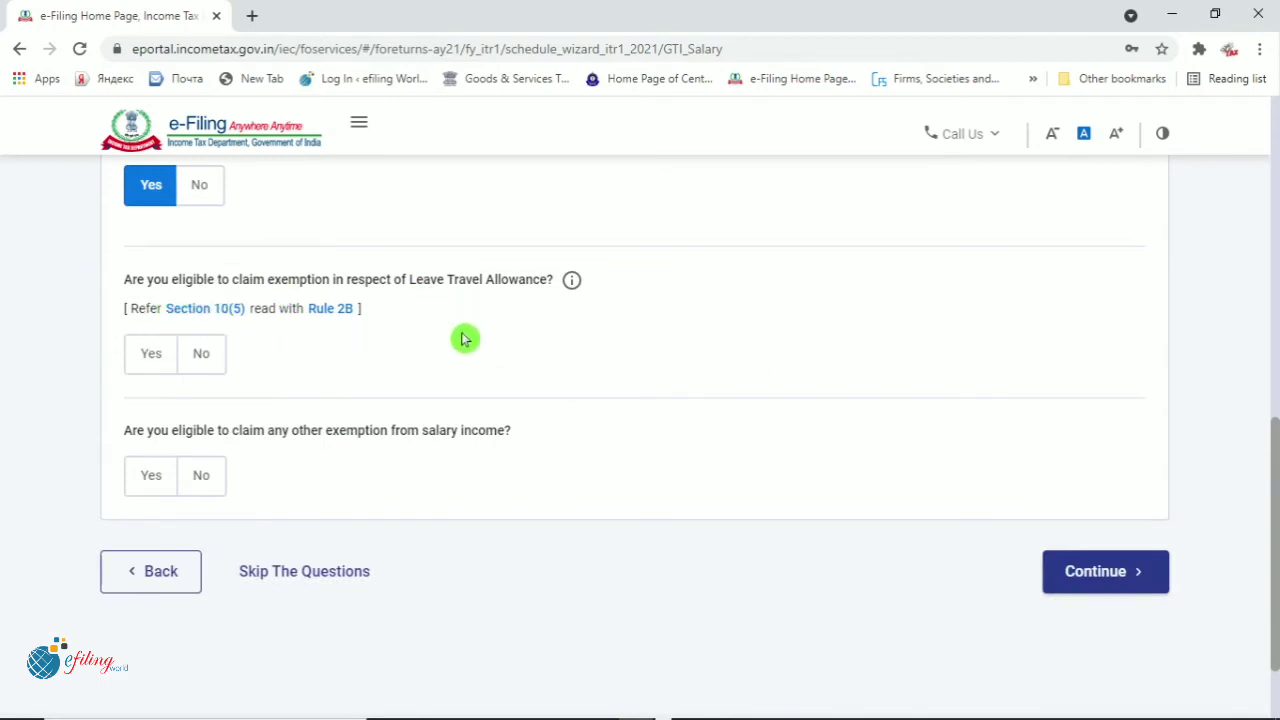
{"action": "left_click", "coordinate": [195, 362]}
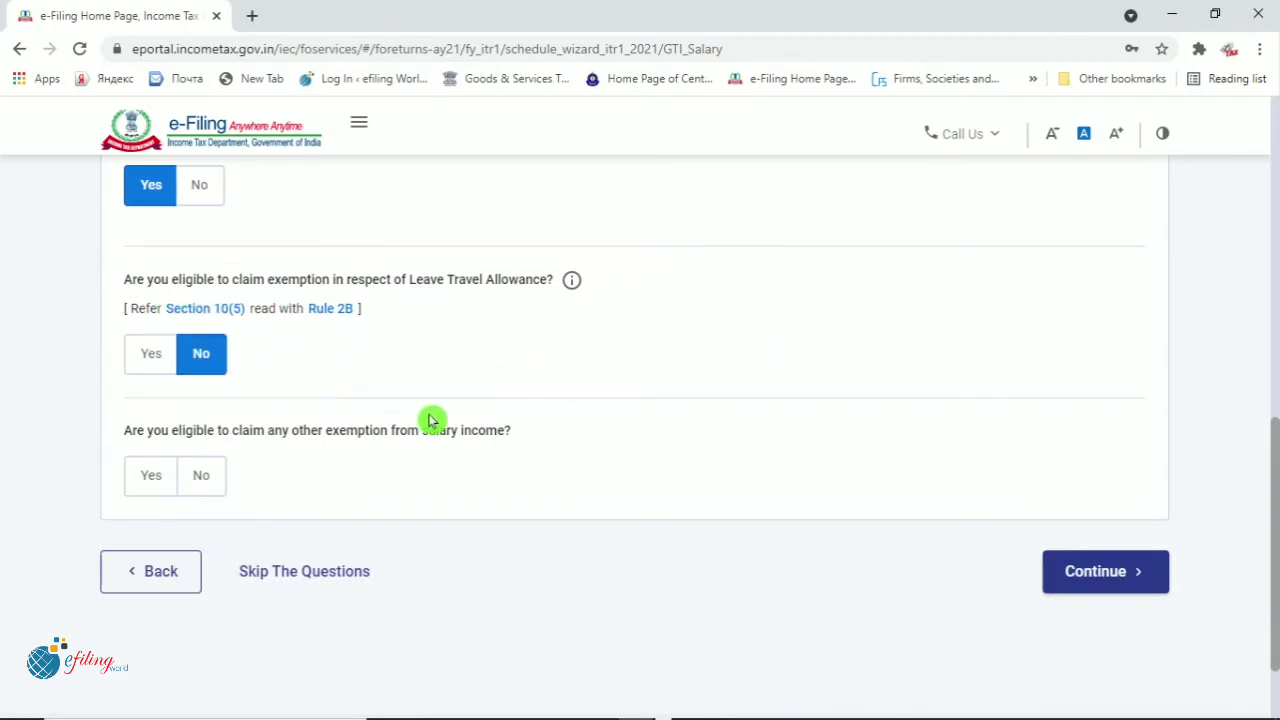
{"action": "scroll", "coordinate": [432, 423], "scroll_direction": "down", "scroll_amount": 2}
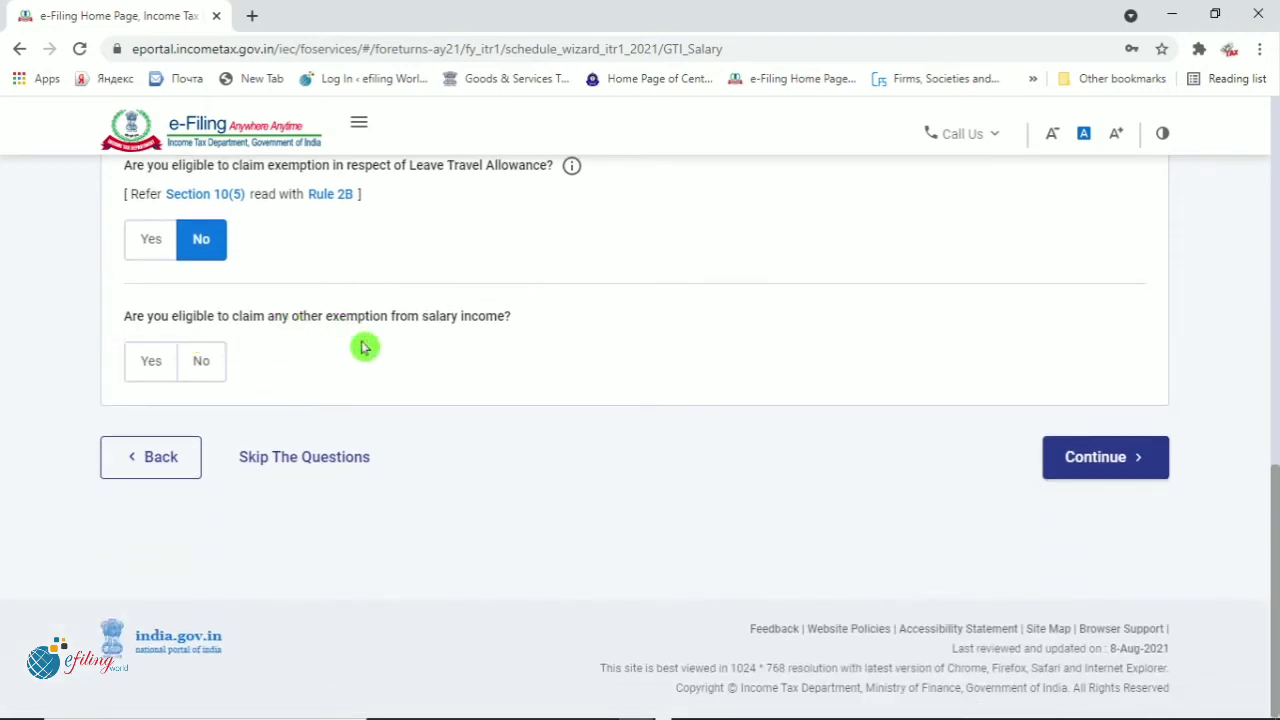
{"action": "left_click", "coordinate": [200, 372]}
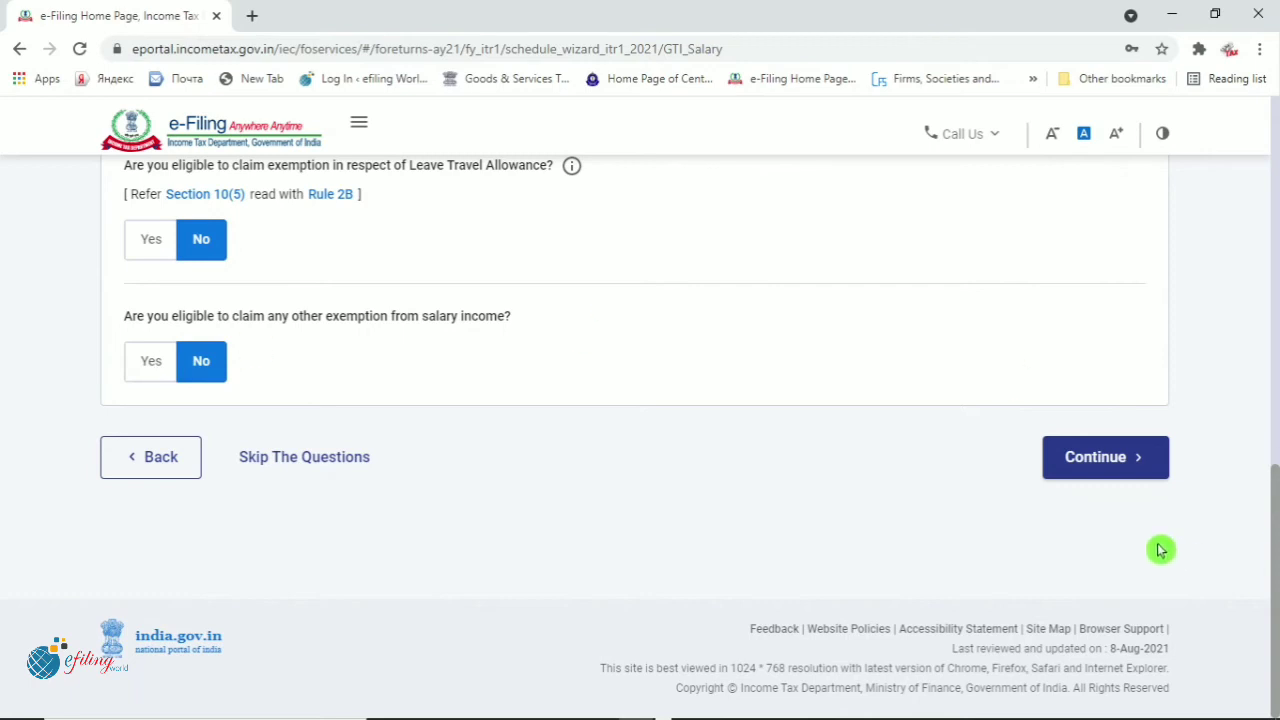
{"action": "left_click", "coordinate": [1108, 460]}
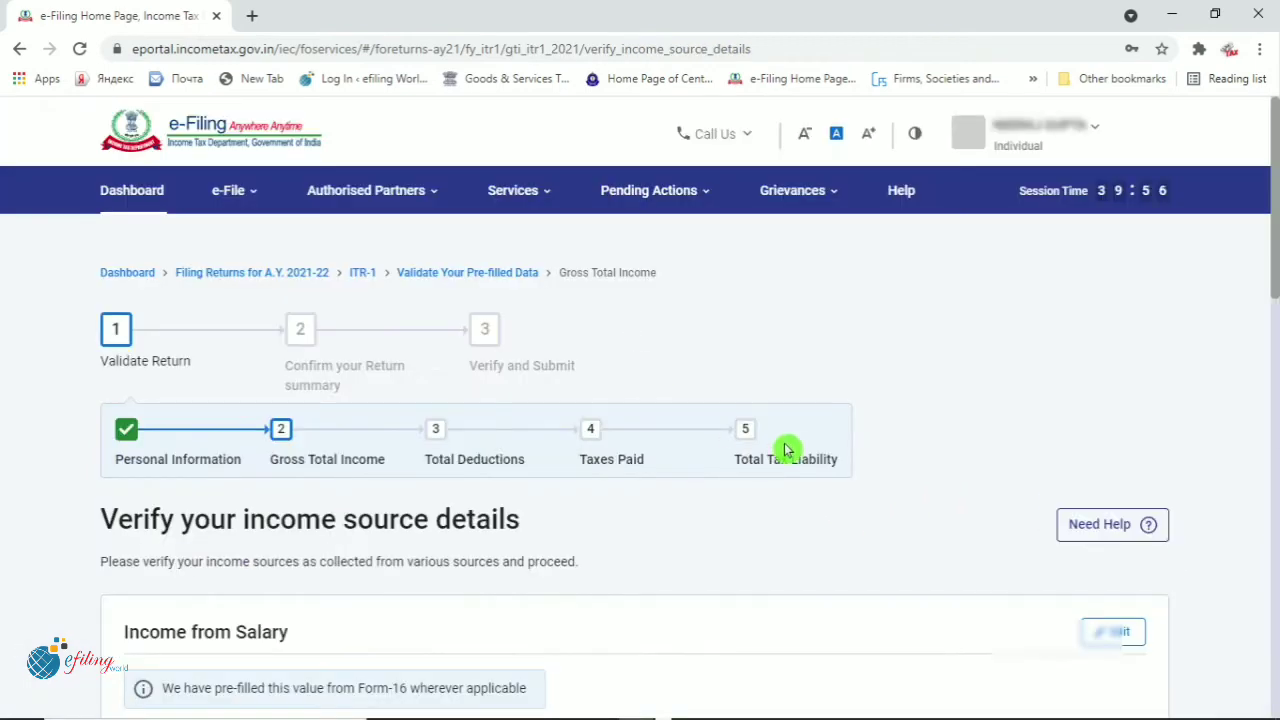
Review the ₹6,74,816 Income from Salary breakdown, then bring up Form 16 Part B in Acrobat Reader
{"action": "scroll", "coordinate": [785, 452], "scroll_direction": "down", "scroll_amount": 4}
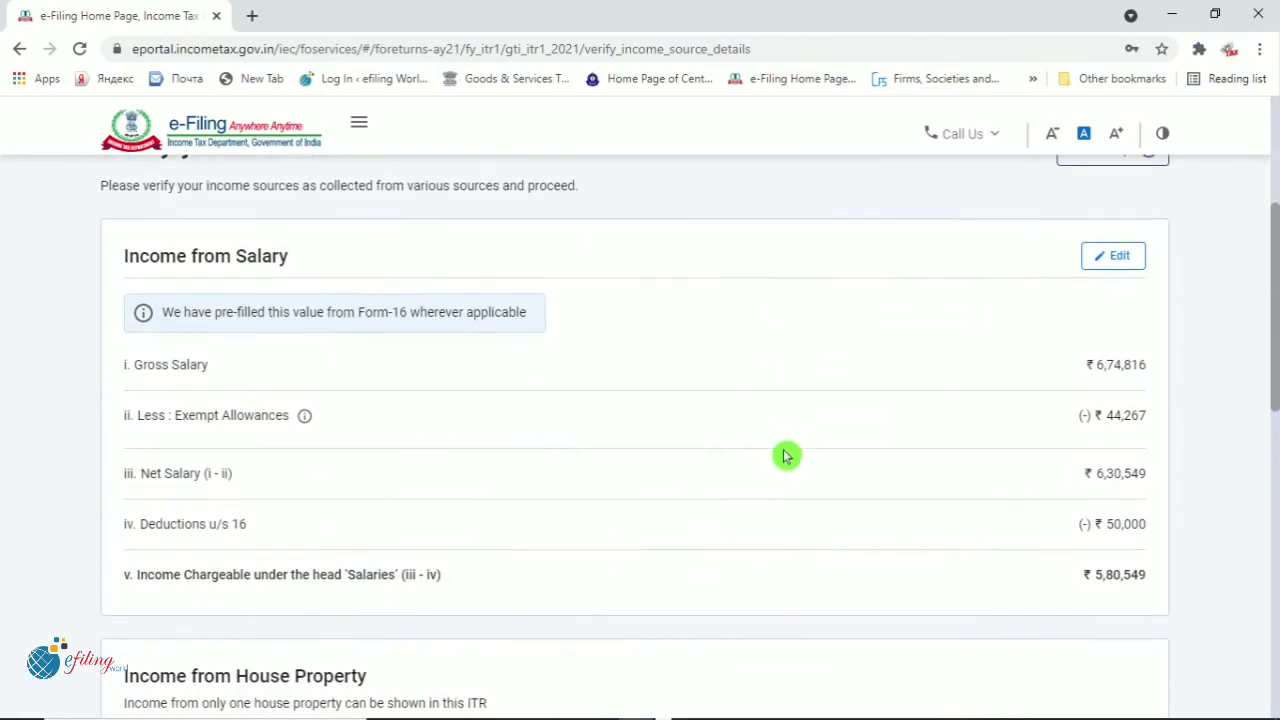
{"action": "scroll", "coordinate": [785, 456], "scroll_direction": "down", "scroll_amount": 1}
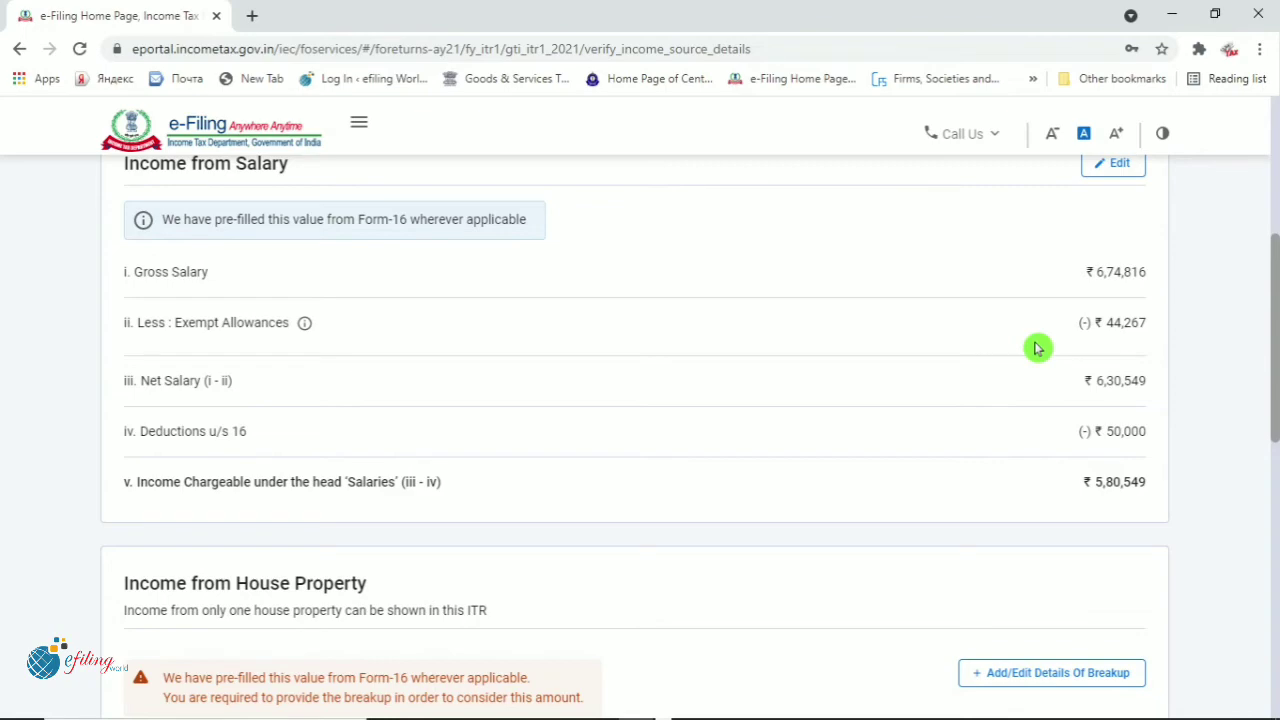
{"action": "key", "text": "alt+Tab"}
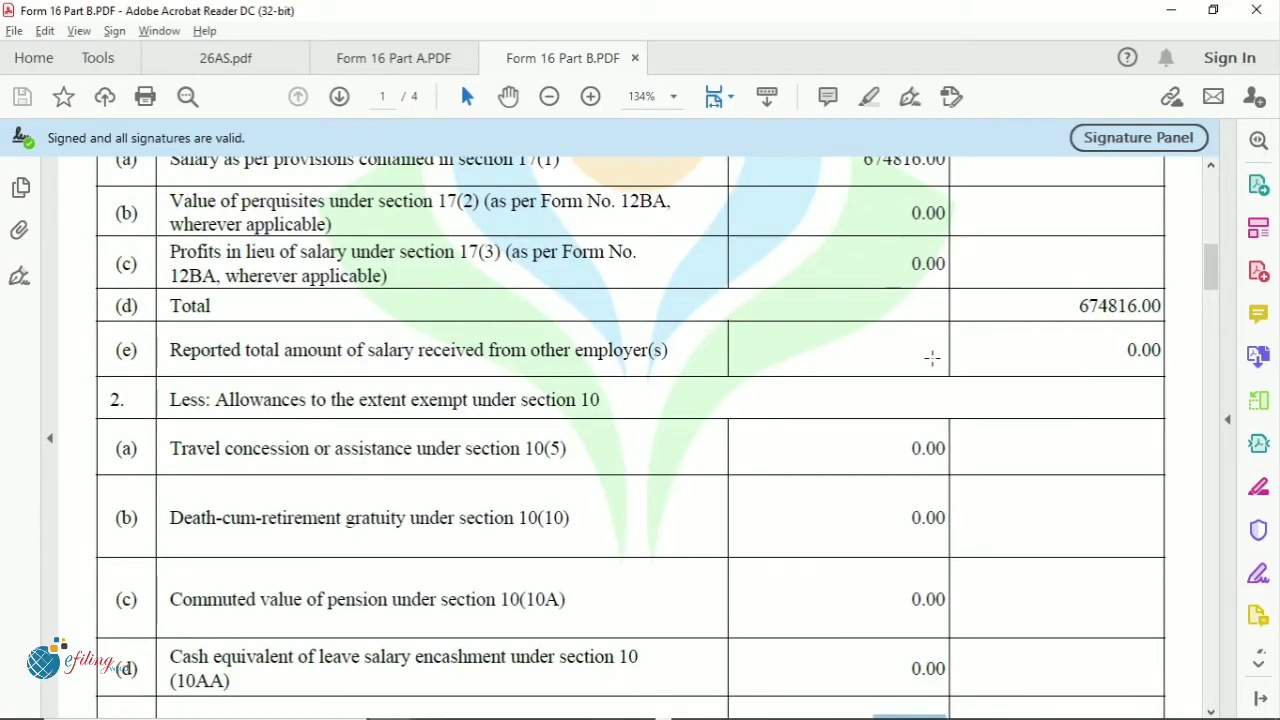
Cross-check the section 17(1) salary of 674816.00 against 26AS's total credited amount and monthly rows
{"action": "scroll", "coordinate": [931, 357], "scroll_direction": "up", "scroll_amount": 3}
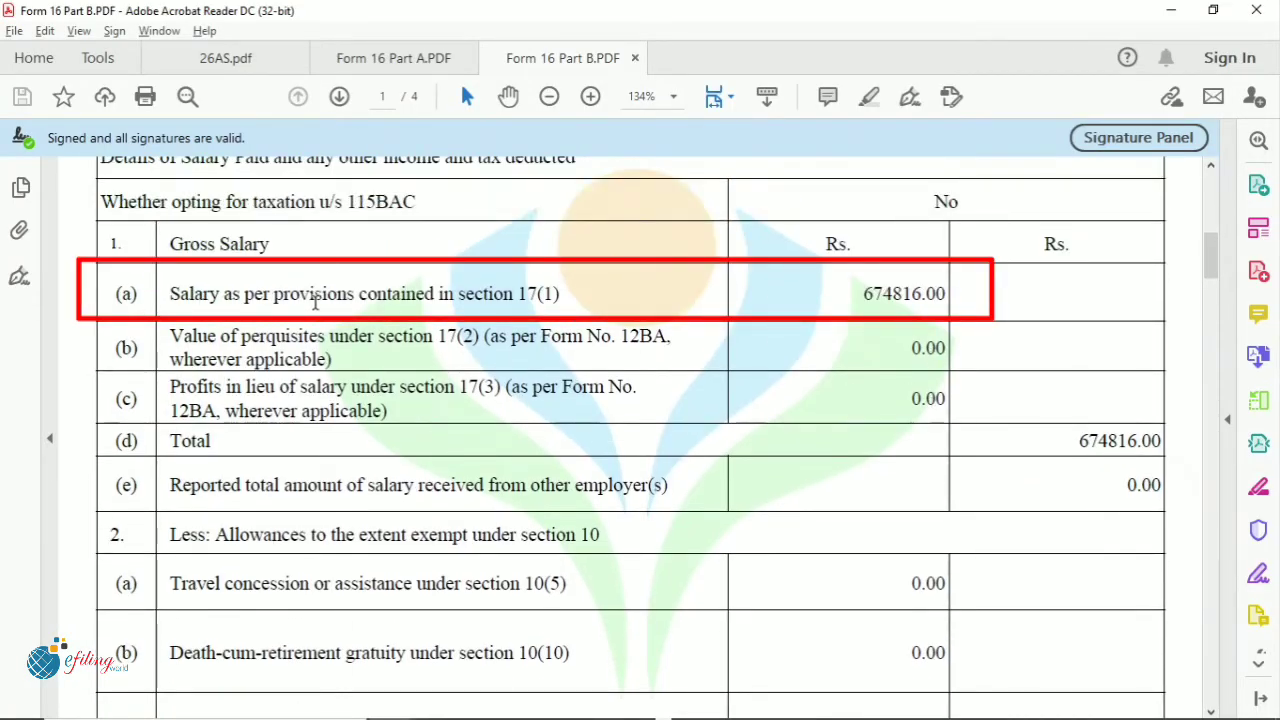
{"action": "left_click_drag", "start_coordinate": [274, 294], "coordinate": [454, 294]}
{"action": "left_click_drag", "start_coordinate": [860, 294], "coordinate": [946, 294]}
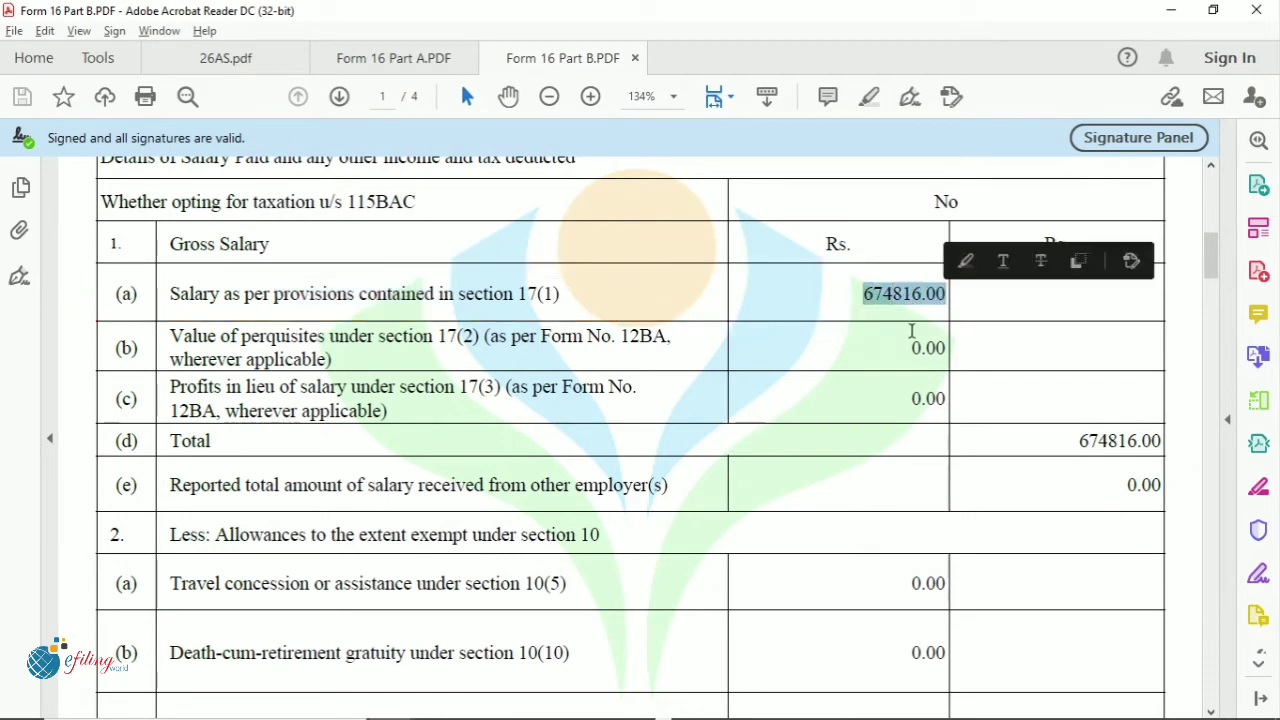
{"action": "key", "text": "alt+Tab"}
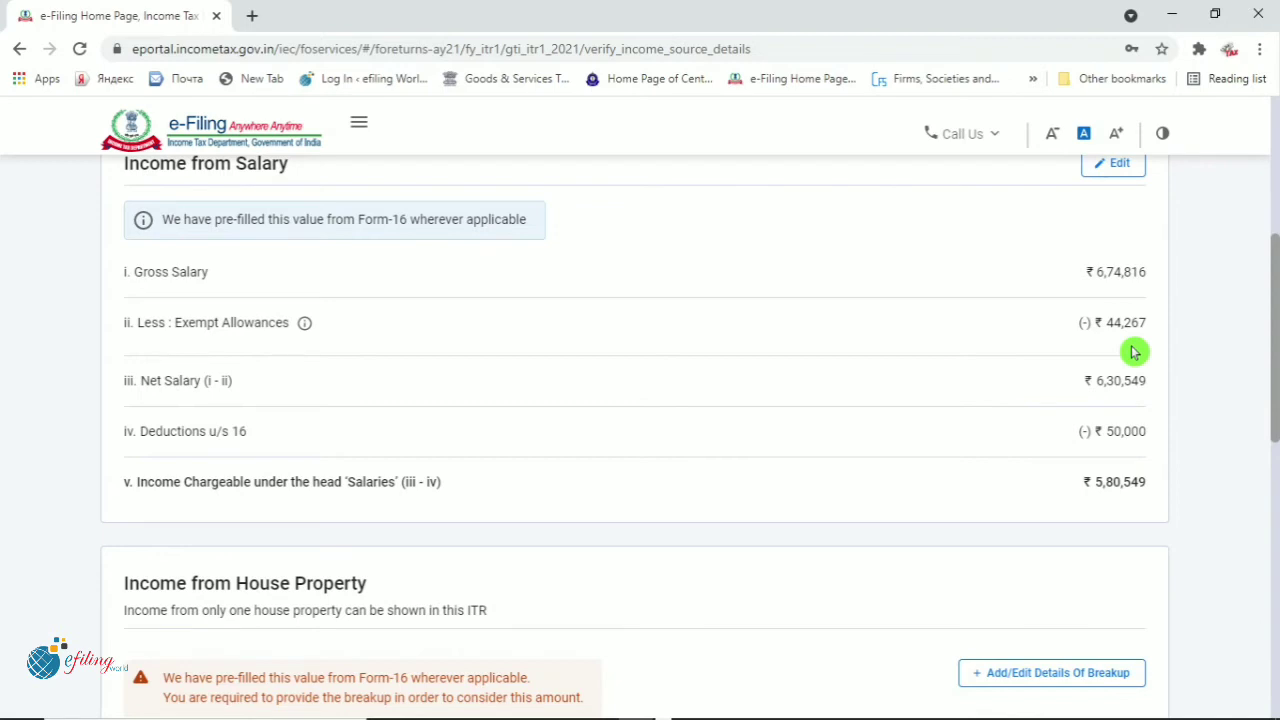
{"action": "key", "text": "alt+Tab"}
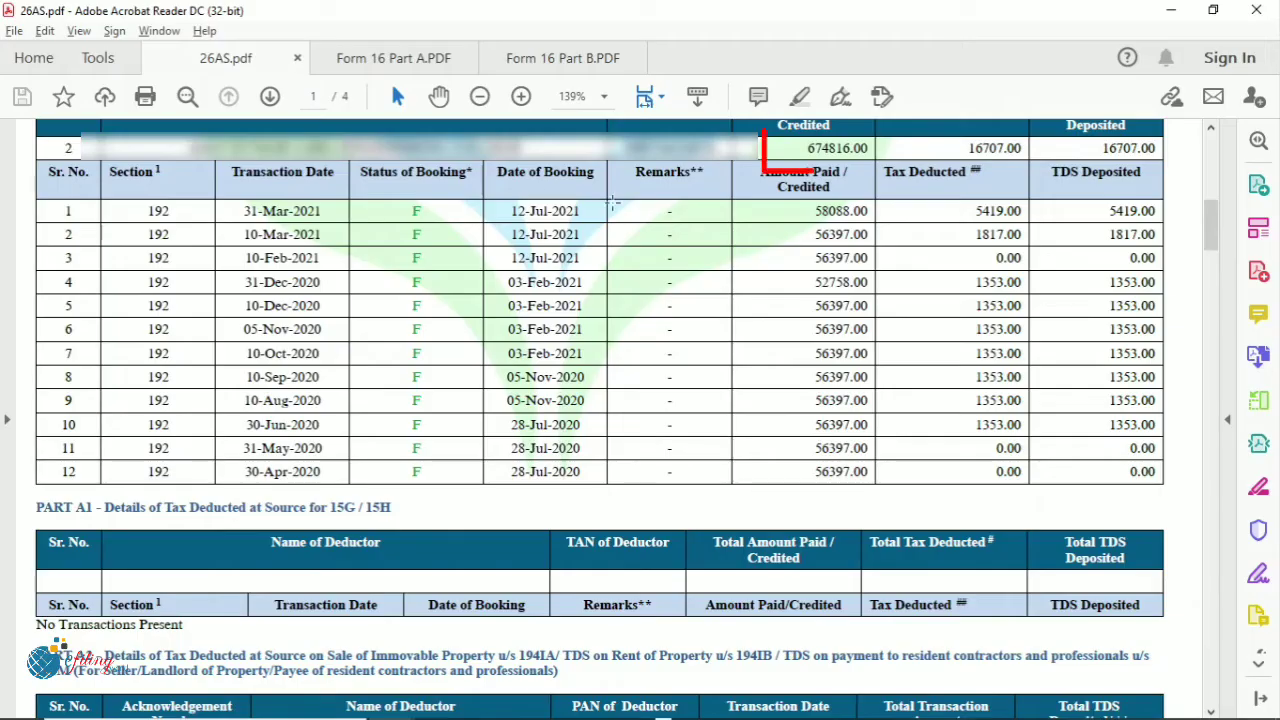
{"action": "left_click_drag", "start_coordinate": [802, 148], "coordinate": [872, 148]}
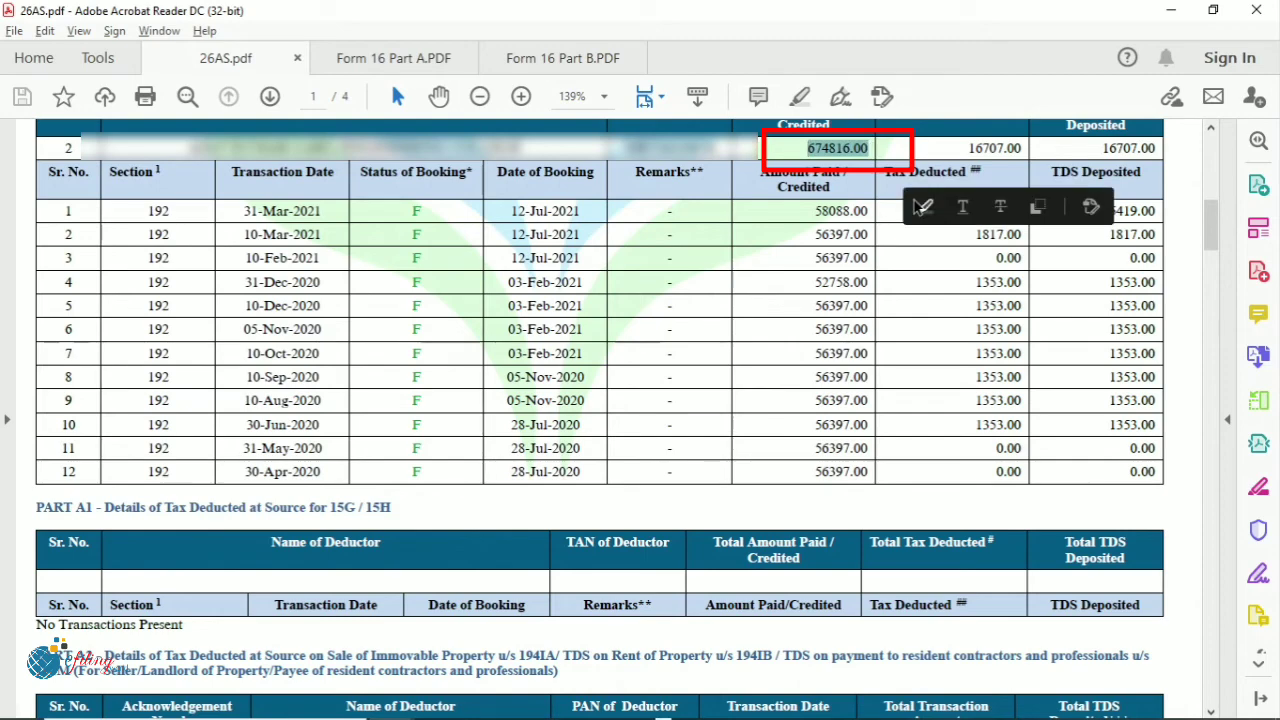
{"action": "left_click_drag", "start_coordinate": [996, 550], "coordinate": [835, 307]}
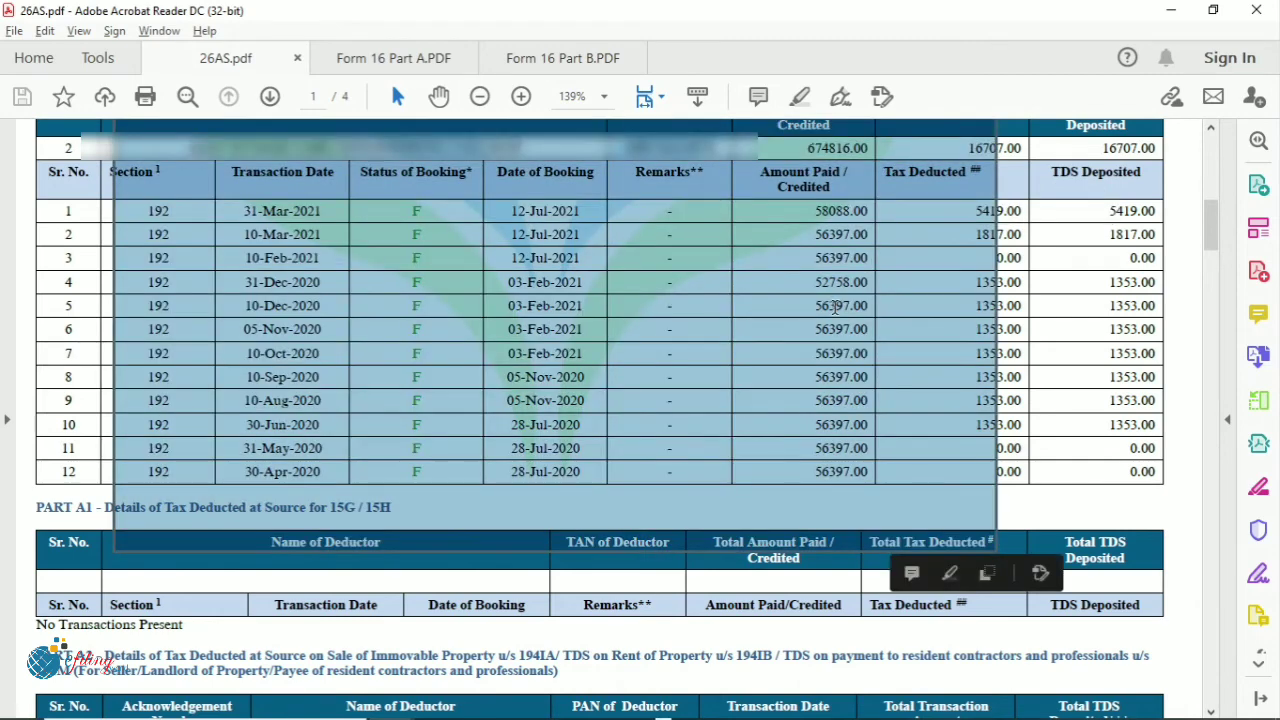
{"action": "key", "text": "alt+Tab"}
Compare the ₹44,267 exempt allowances and ₹50,000 section 16 deduction with Form 16's 50000.00 standard deduction
{"action": "scroll", "coordinate": [430, 368], "scroll_direction": "down", "scroll_amount": 1}
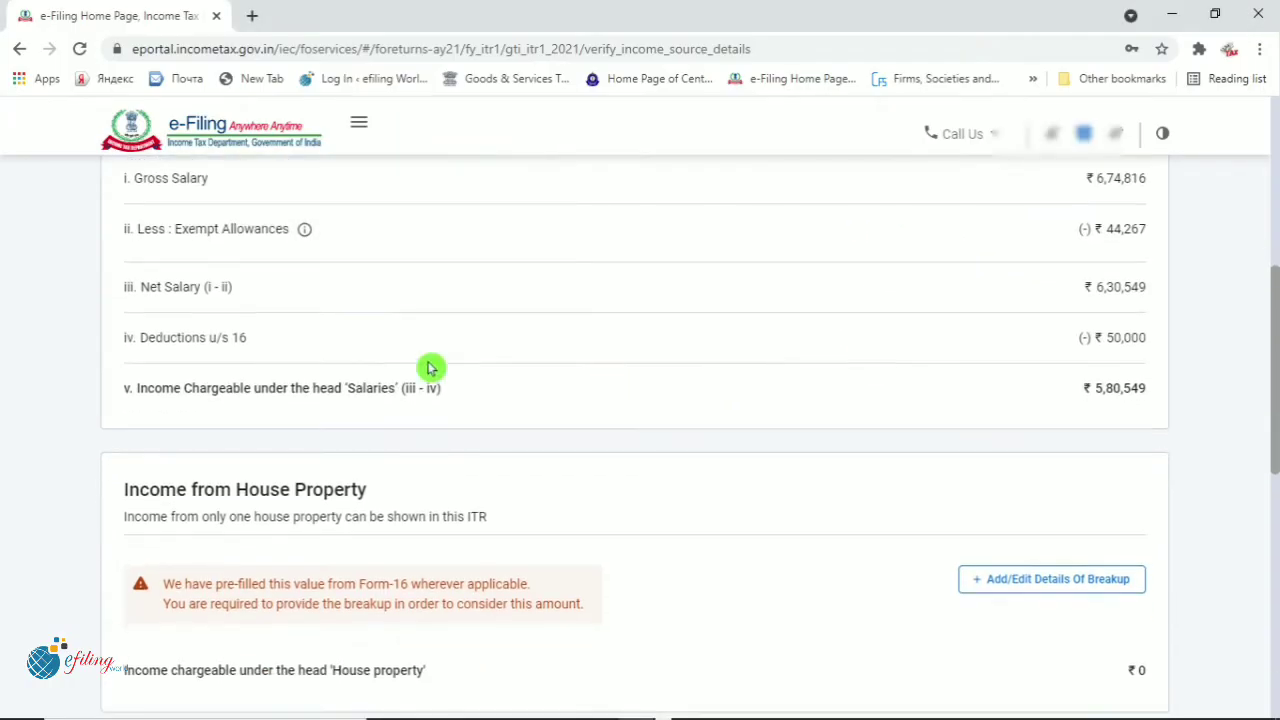
{"action": "left_click_drag", "start_coordinate": [189, 229], "coordinate": [123, 229]}
{"action": "left_click", "coordinate": [559, 326]}
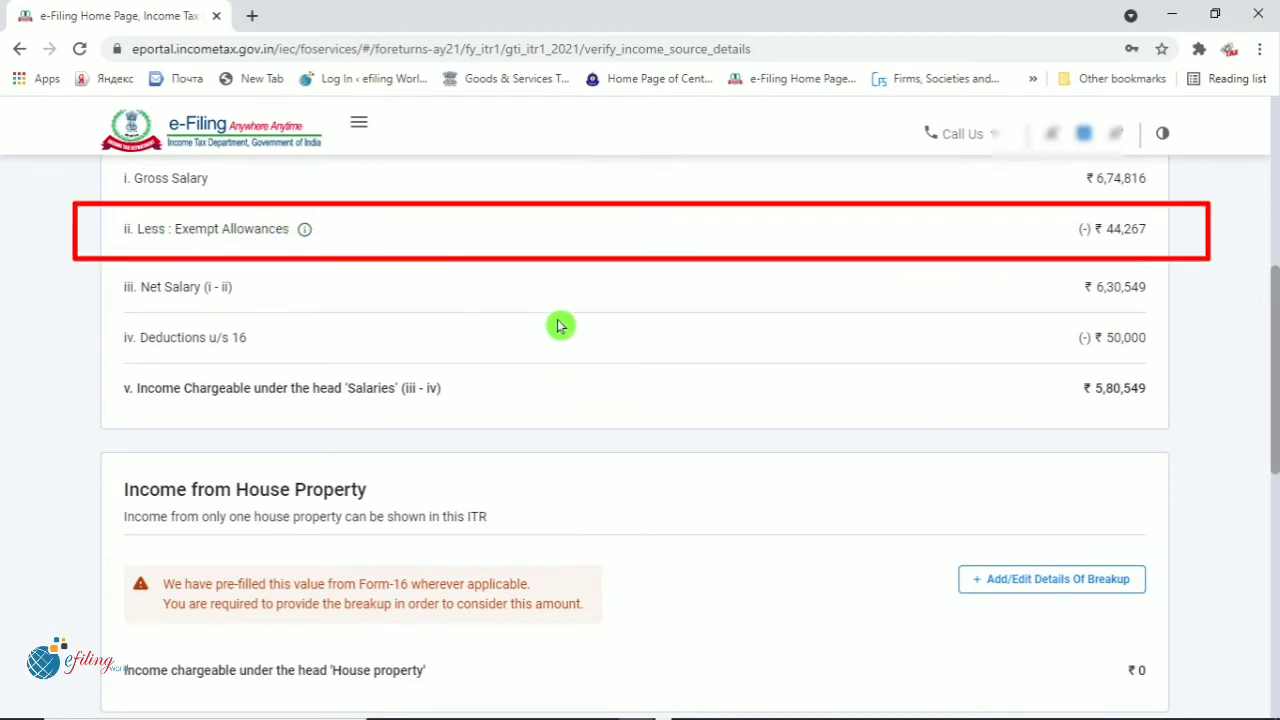
{"action": "left_click_drag", "start_coordinate": [1082, 233], "coordinate": [1148, 232]}
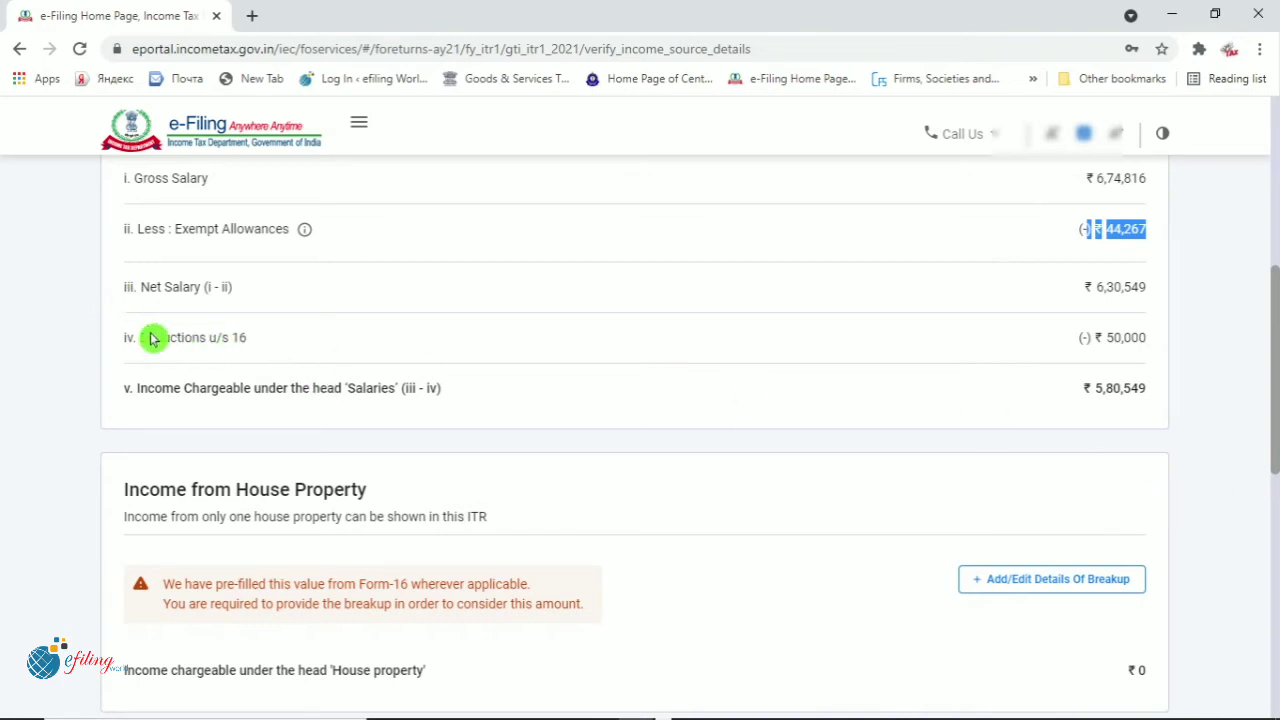
{"action": "left_click_drag", "start_coordinate": [148, 337], "coordinate": [658, 370]}
{"action": "key", "text": "alt+Tab"}
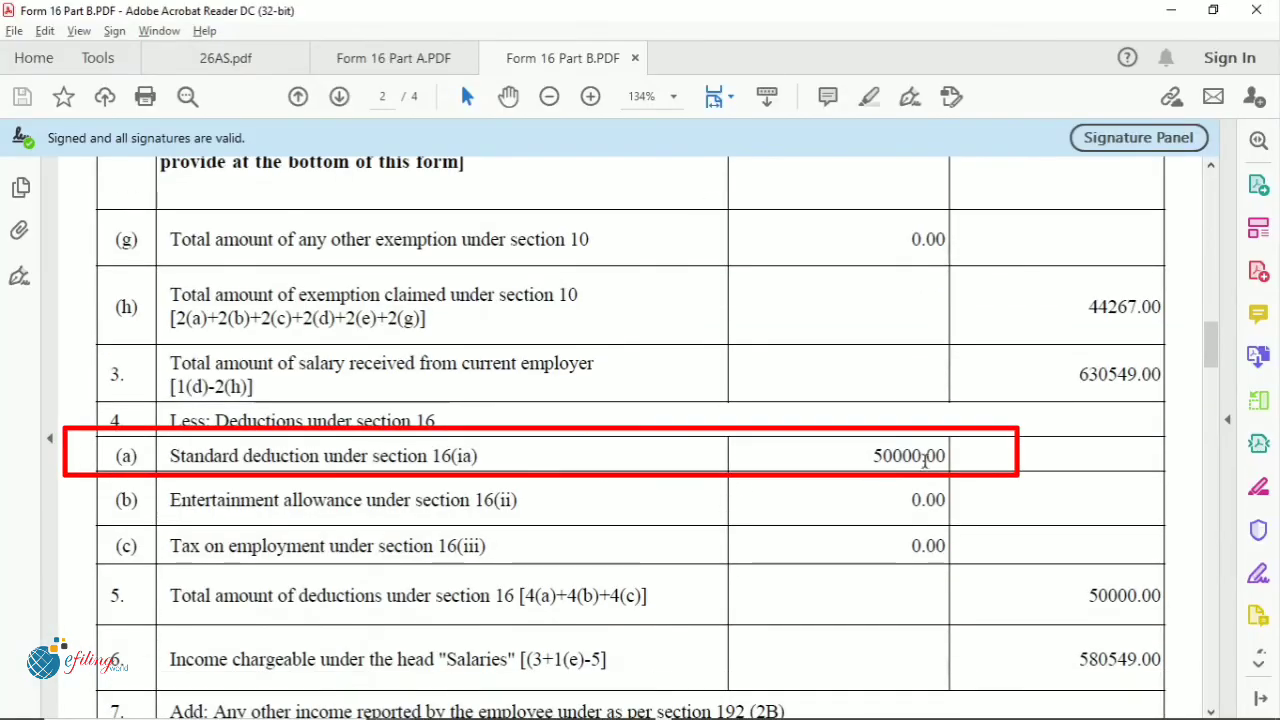
{"action": "left_click_drag", "start_coordinate": [870, 455], "coordinate": [948, 455]}
{"action": "left_click", "coordinate": [985, 492]}
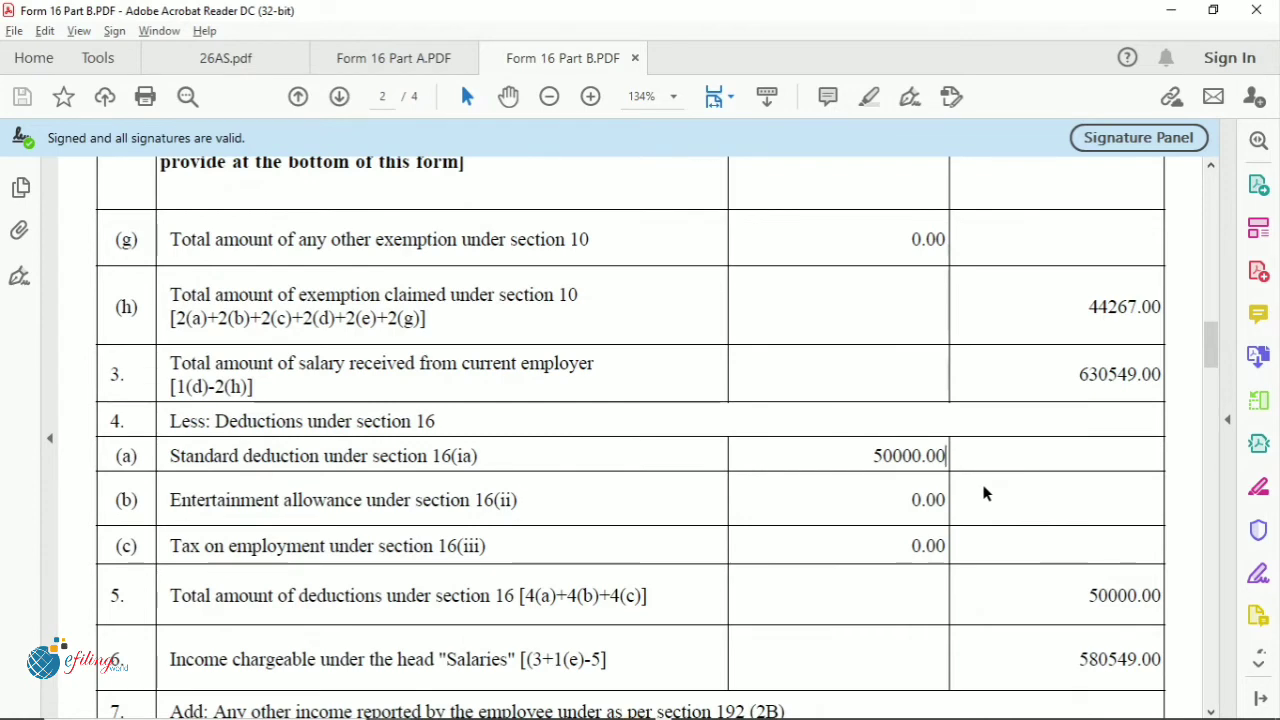
{"action": "key", "text": "alt+Tab"}
{"action": "scroll", "coordinate": [890, 523], "scroll_direction": "down", "scroll_amount": 3}
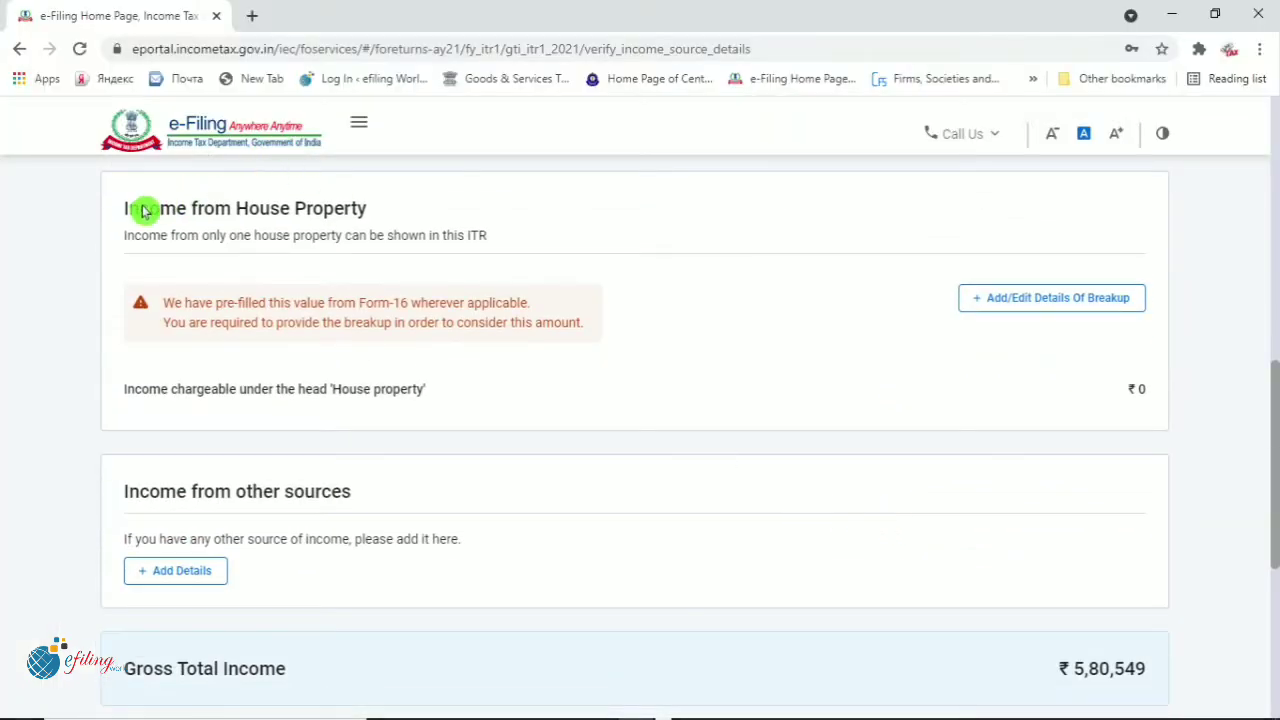
{"action": "left_click_drag", "start_coordinate": [124, 208], "coordinate": [420, 214]}
{"action": "left_click", "coordinate": [729, 351]}
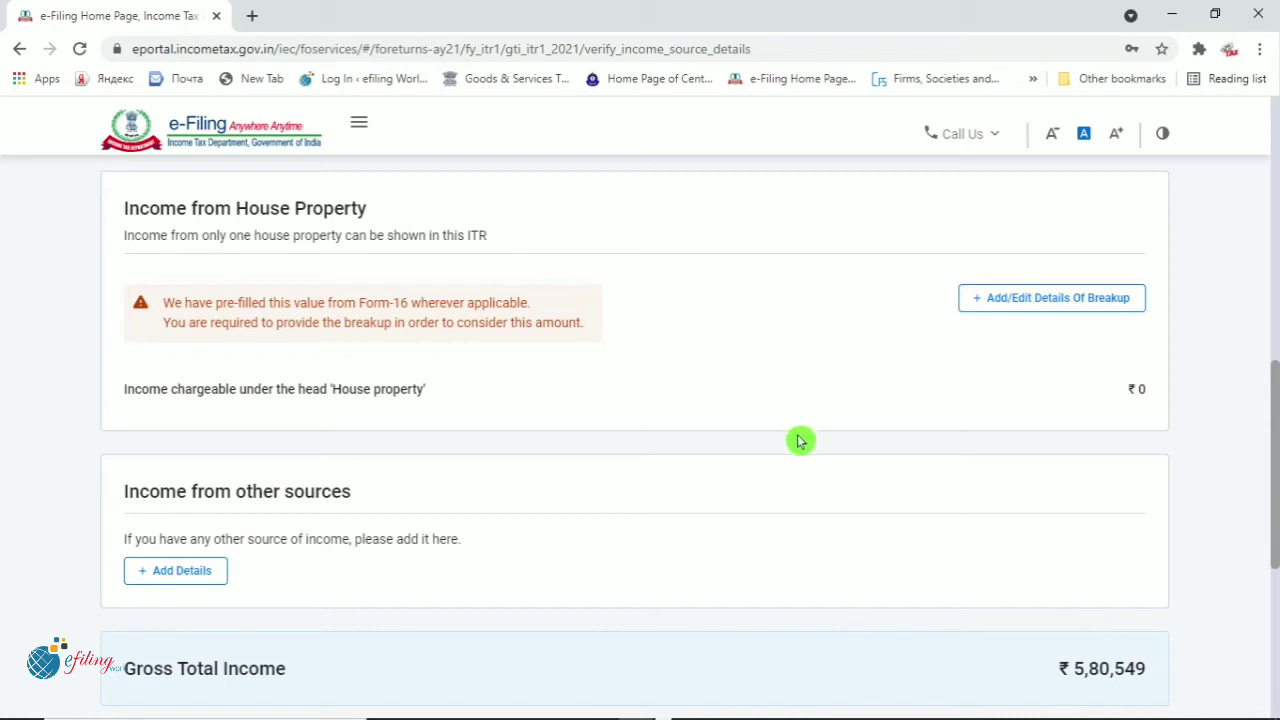
{"action": "scroll", "coordinate": [800, 437], "scroll_direction": "down", "scroll_amount": 3}
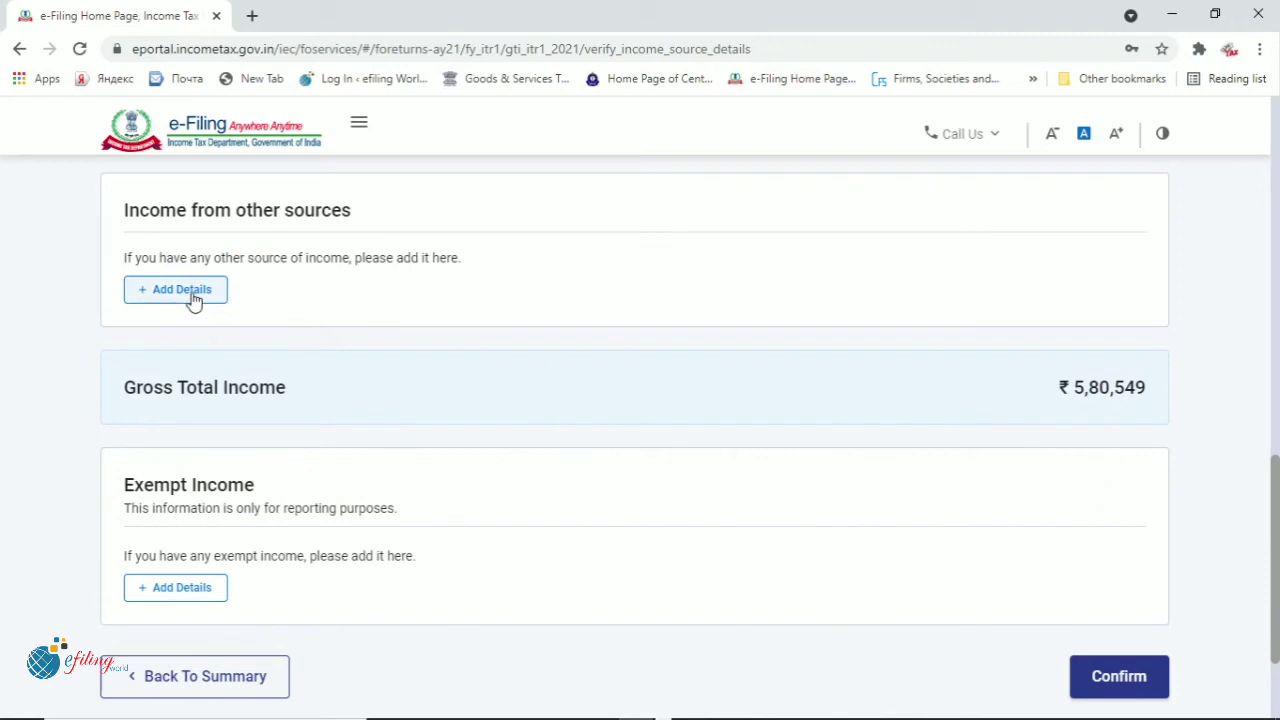
Under Income from other sources, answer Yes to savings bank interest with amount 4276, leaving dividends and others at No
{"action": "left_click", "coordinate": [193, 300]}
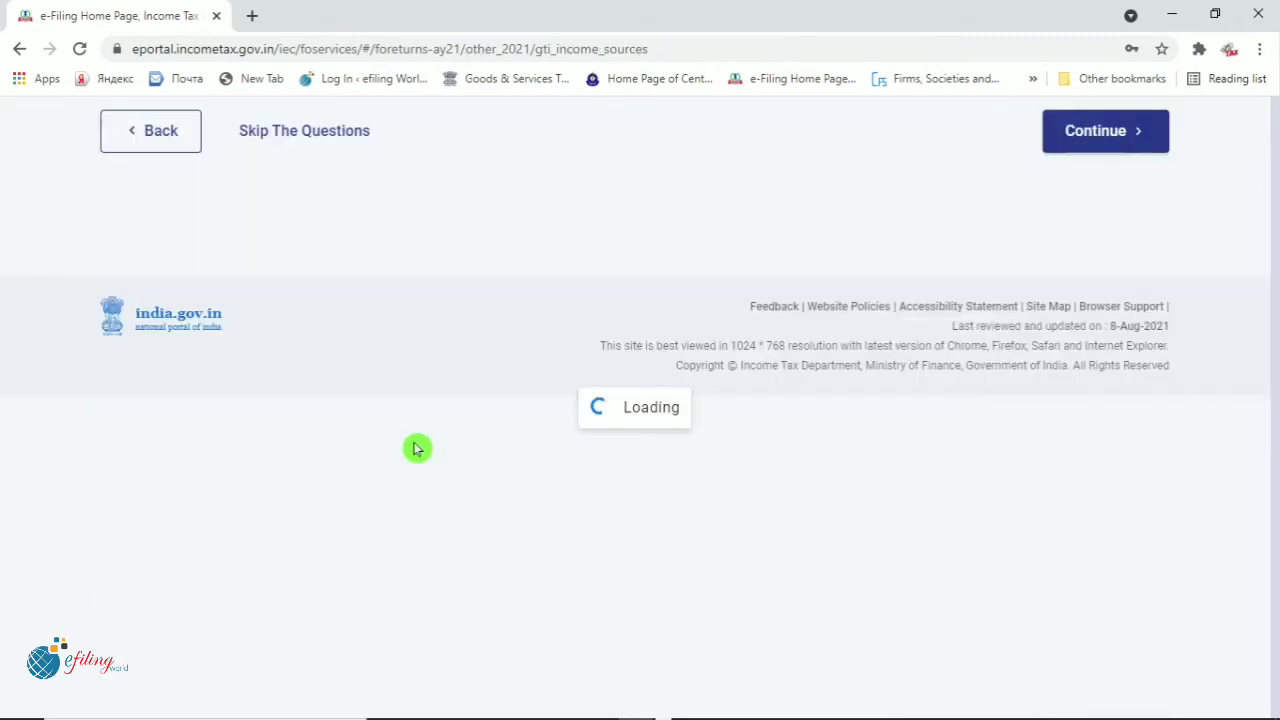
{"action": "scroll", "coordinate": [417, 449], "scroll_direction": "down", "scroll_amount": 2}
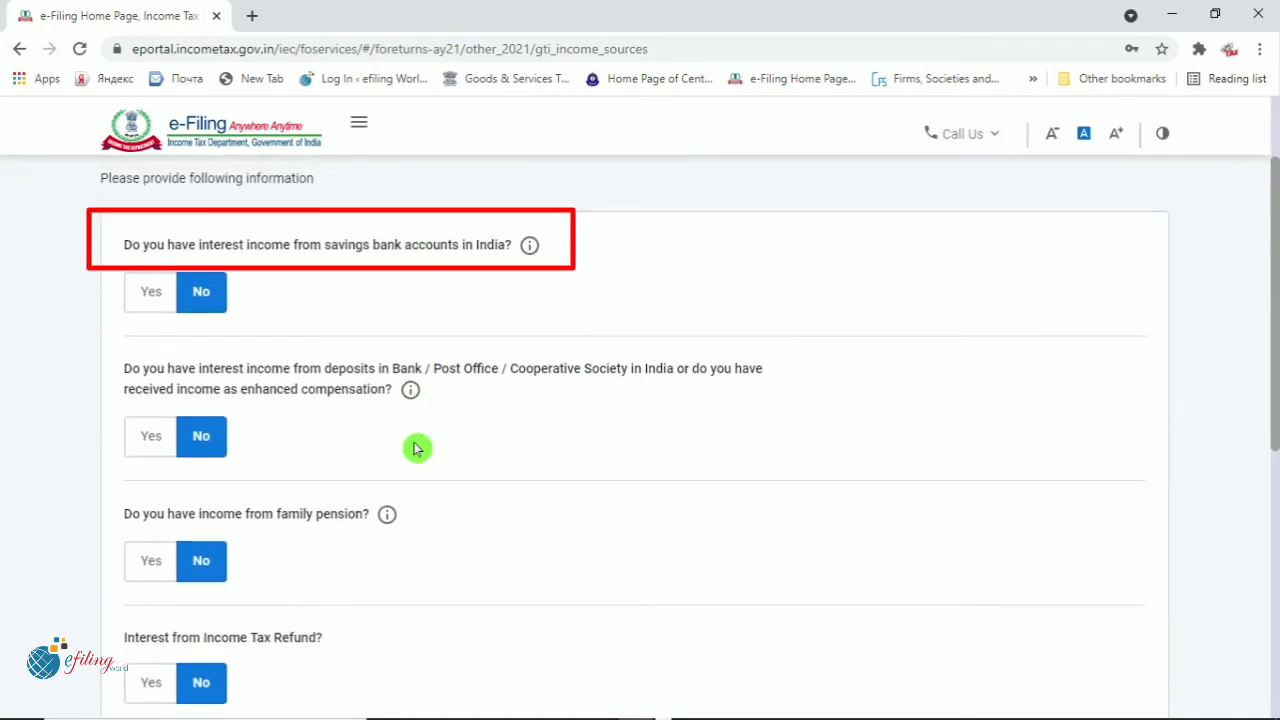
{"action": "left_click", "coordinate": [146, 295]}
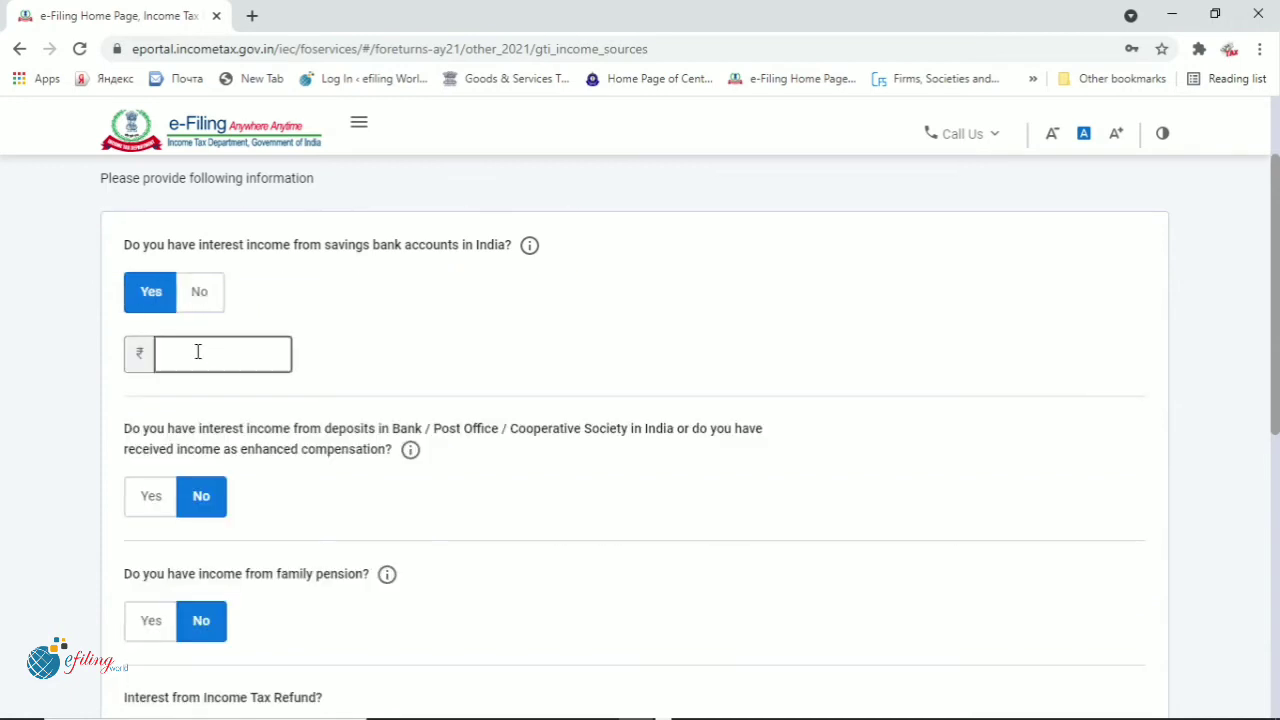
{"action": "left_click", "coordinate": [198, 352]}
{"action": "type", "text": "4276"}
{"action": "scroll", "coordinate": [279, 470], "scroll_direction": "down", "scroll_amount": 2}
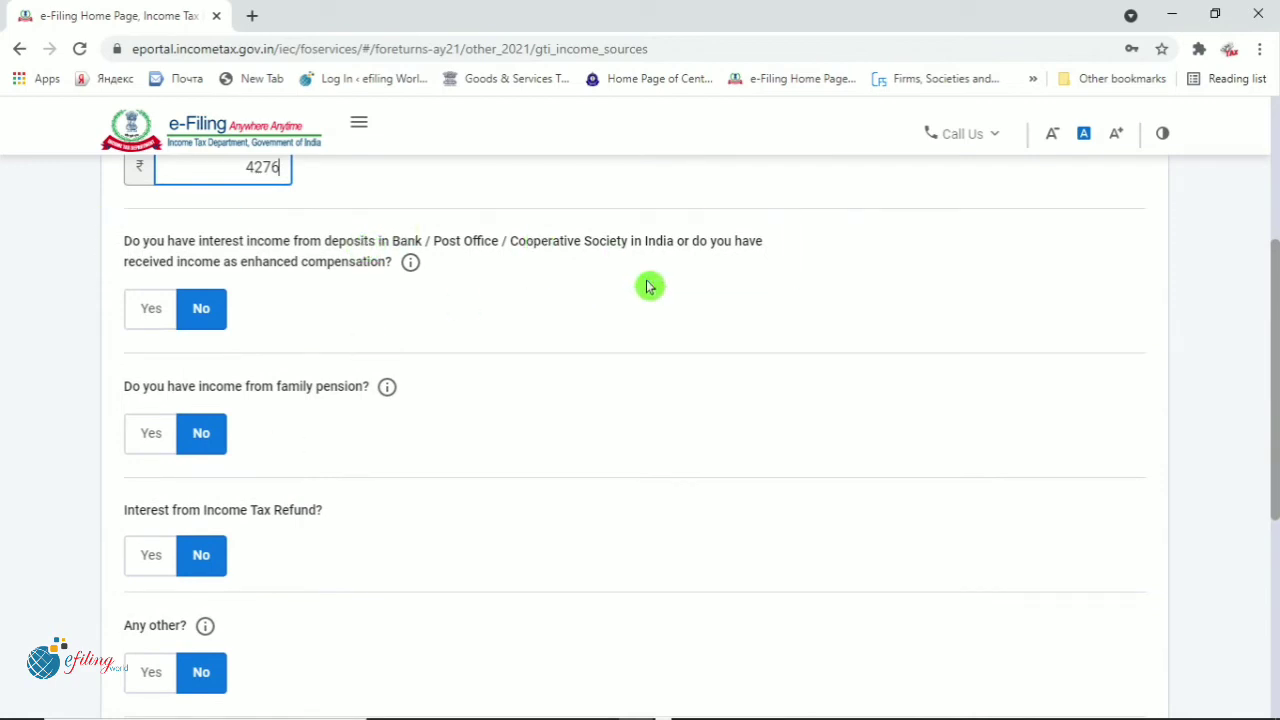
{"action": "scroll", "coordinate": [510, 405], "scroll_direction": "down", "scroll_amount": 2}
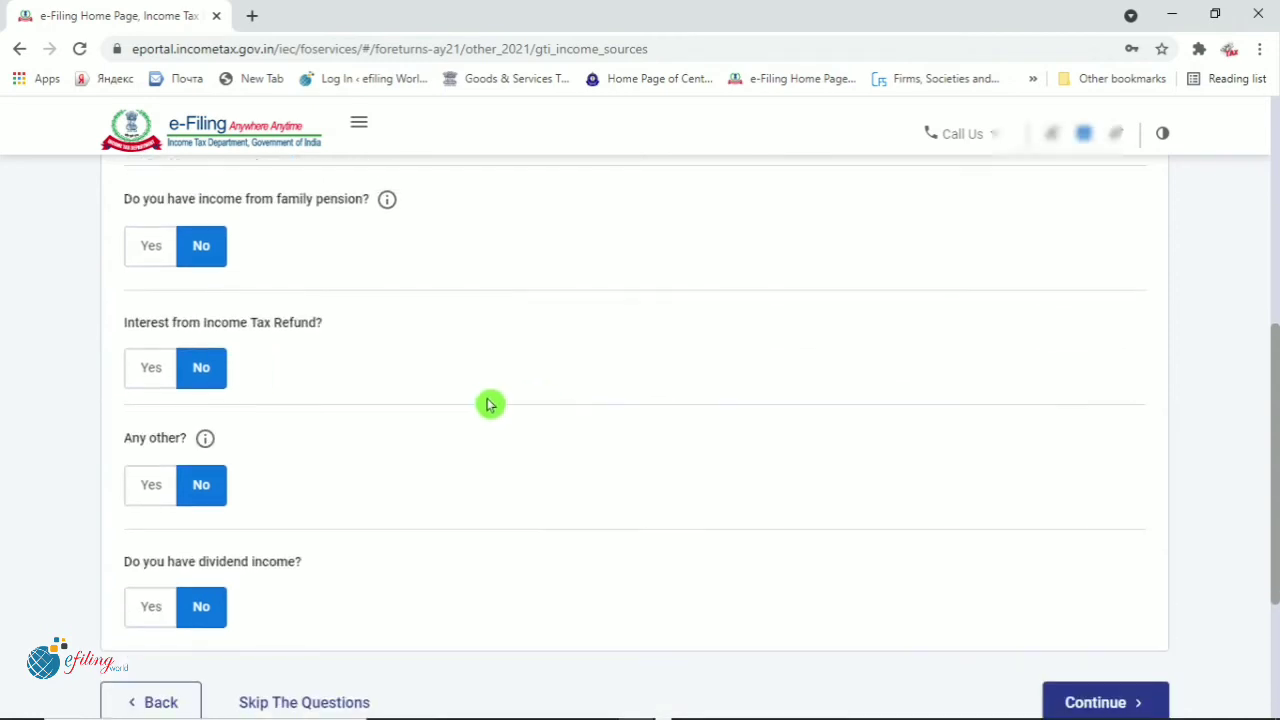
{"action": "scroll", "coordinate": [486, 400], "scroll_direction": "down", "scroll_amount": 2}
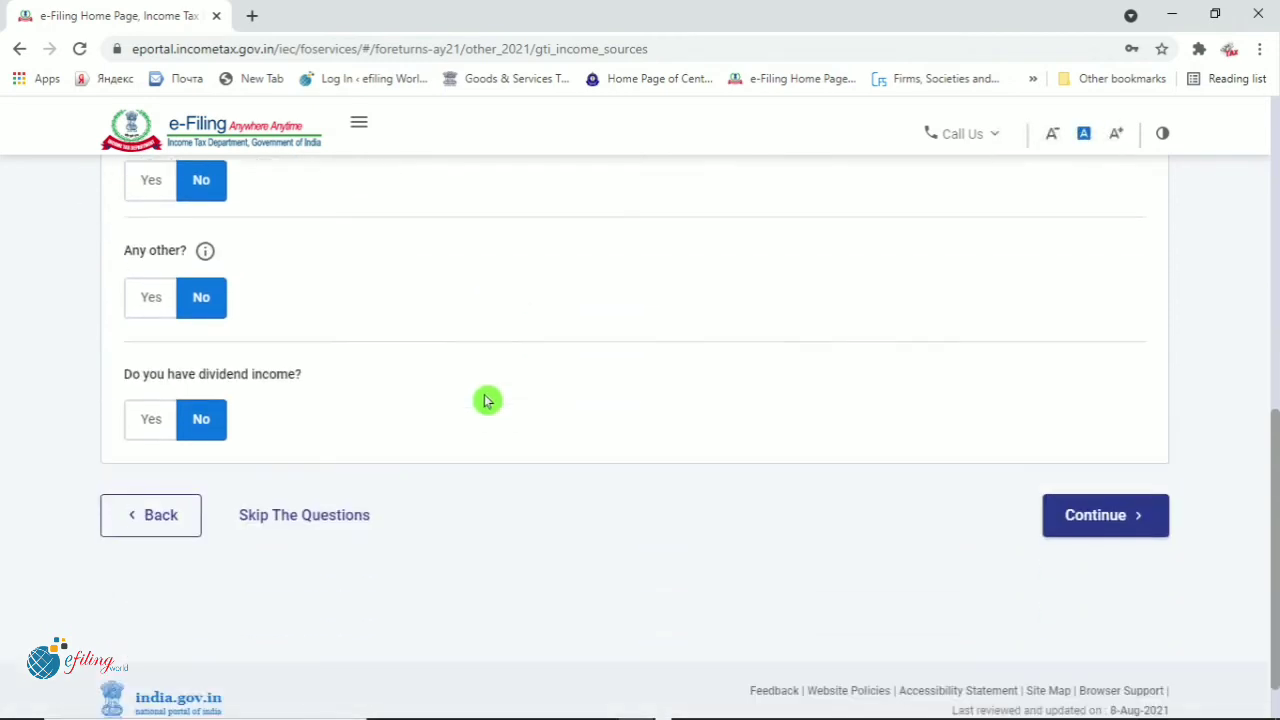
{"action": "scroll", "coordinate": [486, 400], "scroll_direction": "up", "scroll_amount": 1}
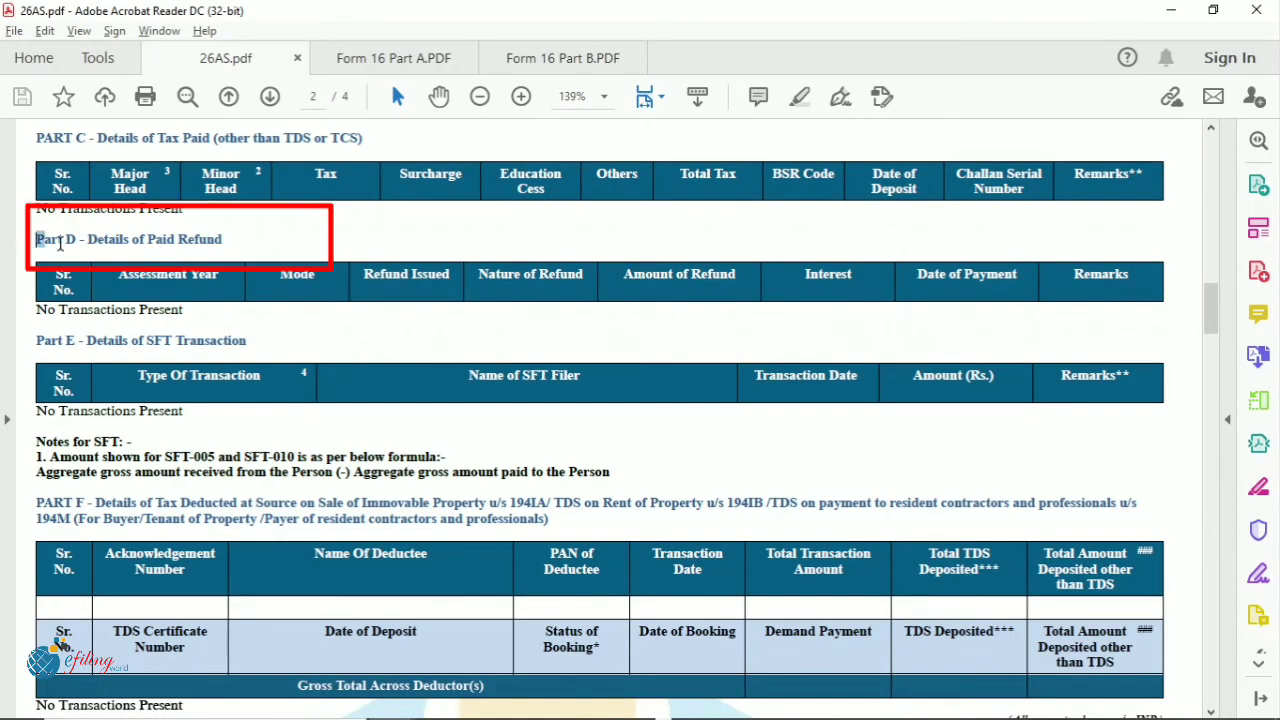
Check 26AS Part D's paid refund heading and Interest column, confirming no refund or refund interest
{"action": "left_click_drag", "start_coordinate": [37, 240], "coordinate": [234, 250]}
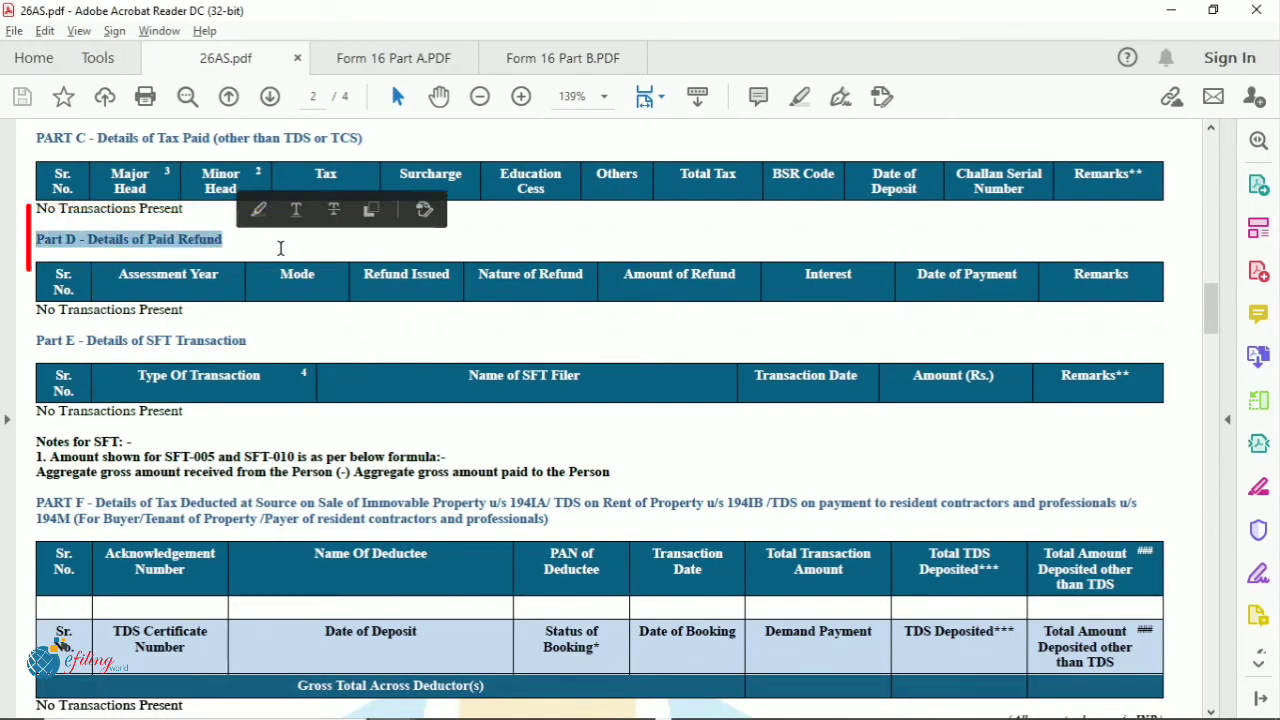
{"action": "left_click", "coordinate": [209, 314]}
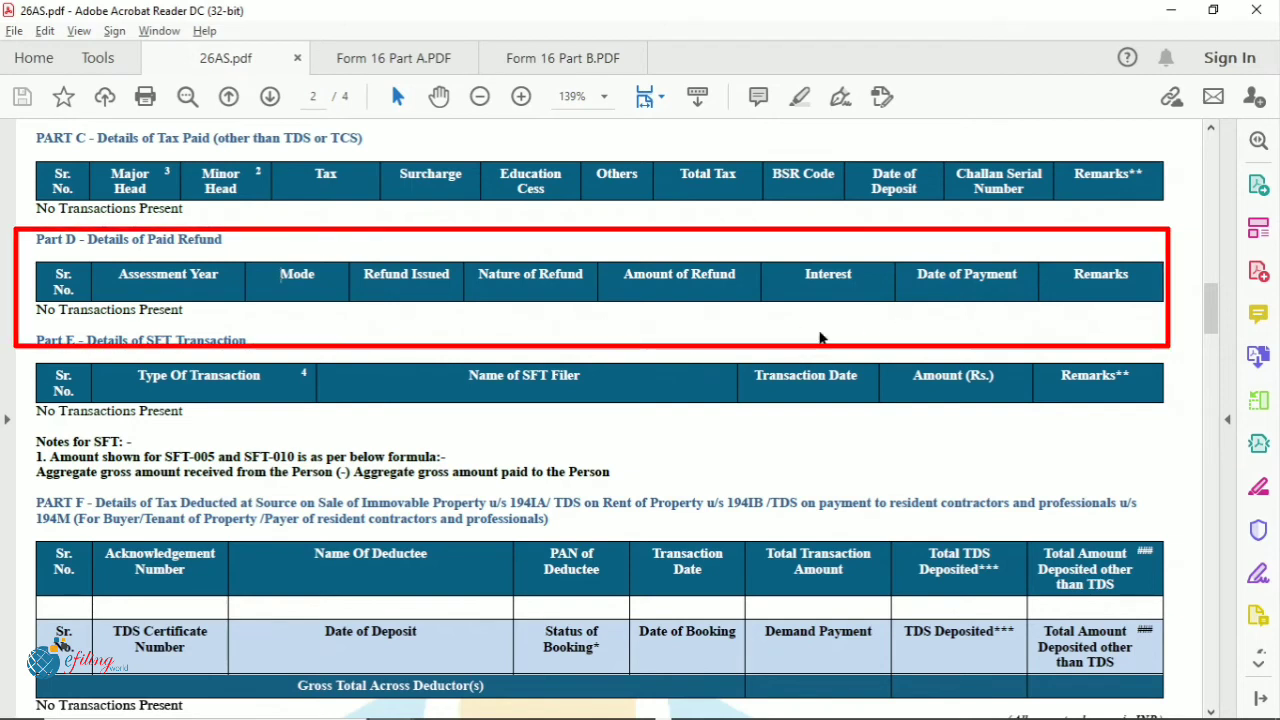
{"action": "left_click_drag", "start_coordinate": [804, 277], "coordinate": [860, 278]}
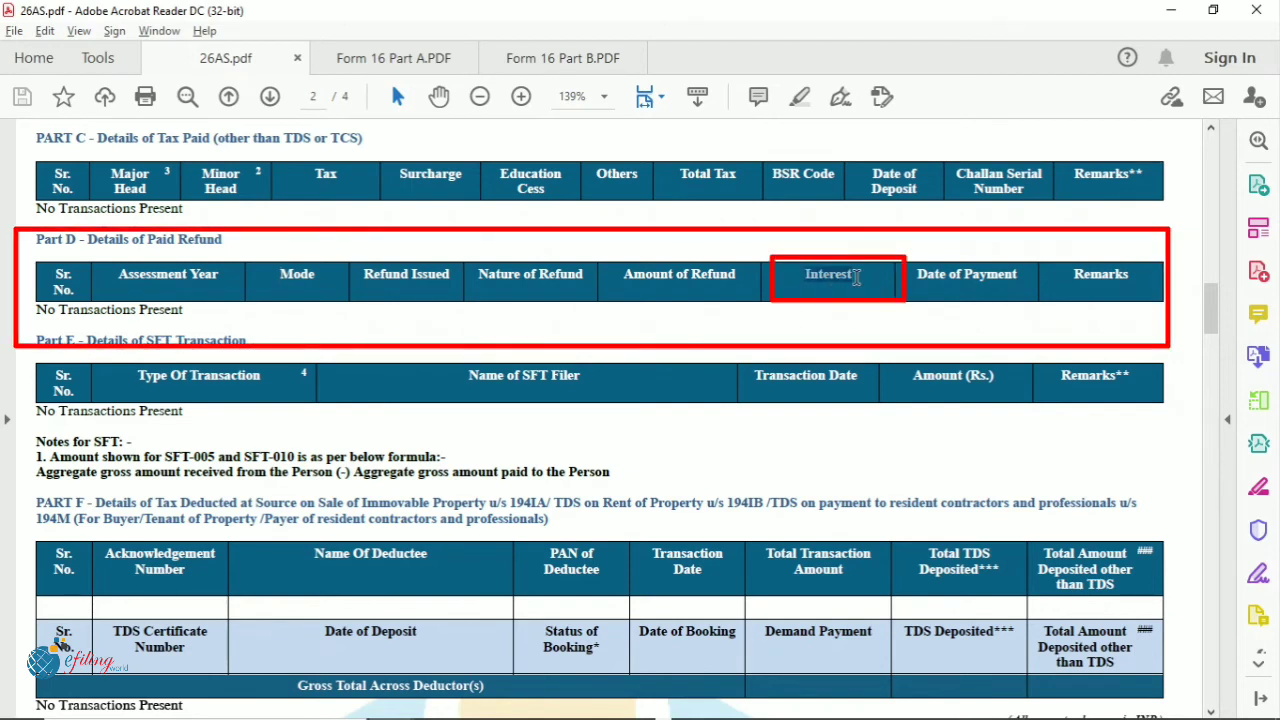
{"action": "left_click", "coordinate": [852, 330]}
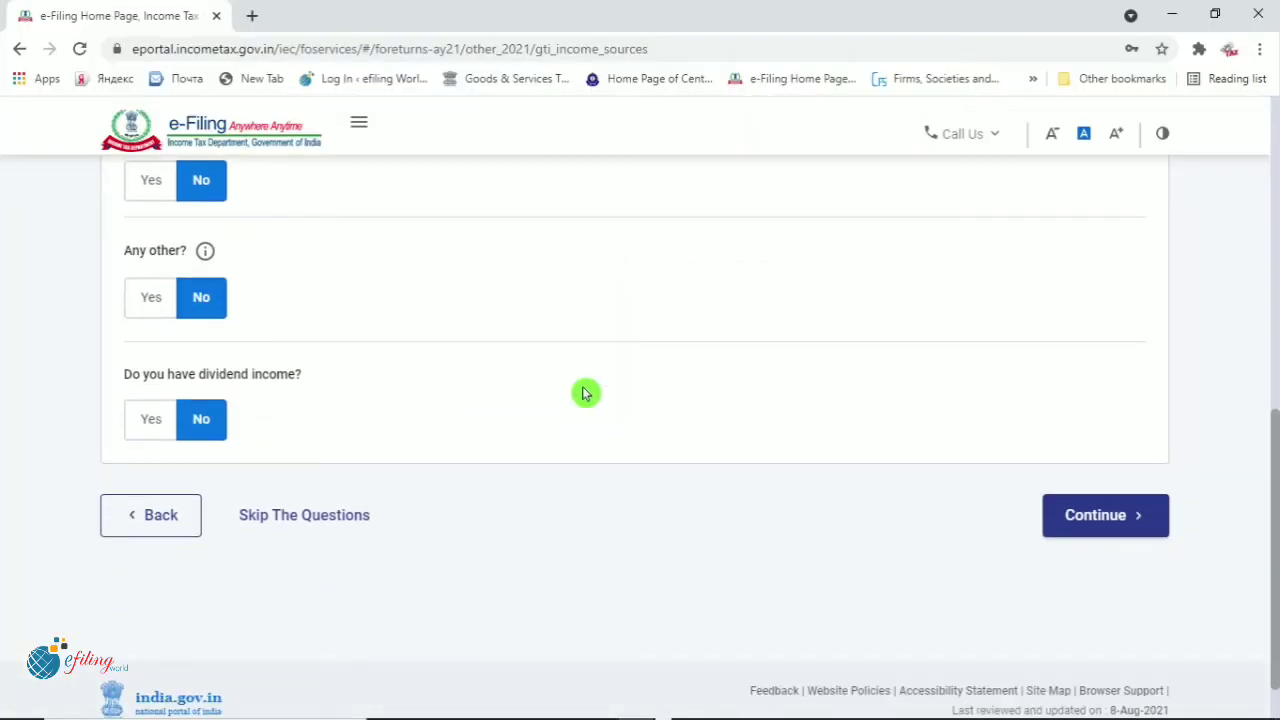
Continue from the other-sources questions and review the verification page showing Gross Total Income ₹5,84,825
{"action": "scroll", "coordinate": [507, 384], "scroll_direction": "down", "scroll_amount": 1}
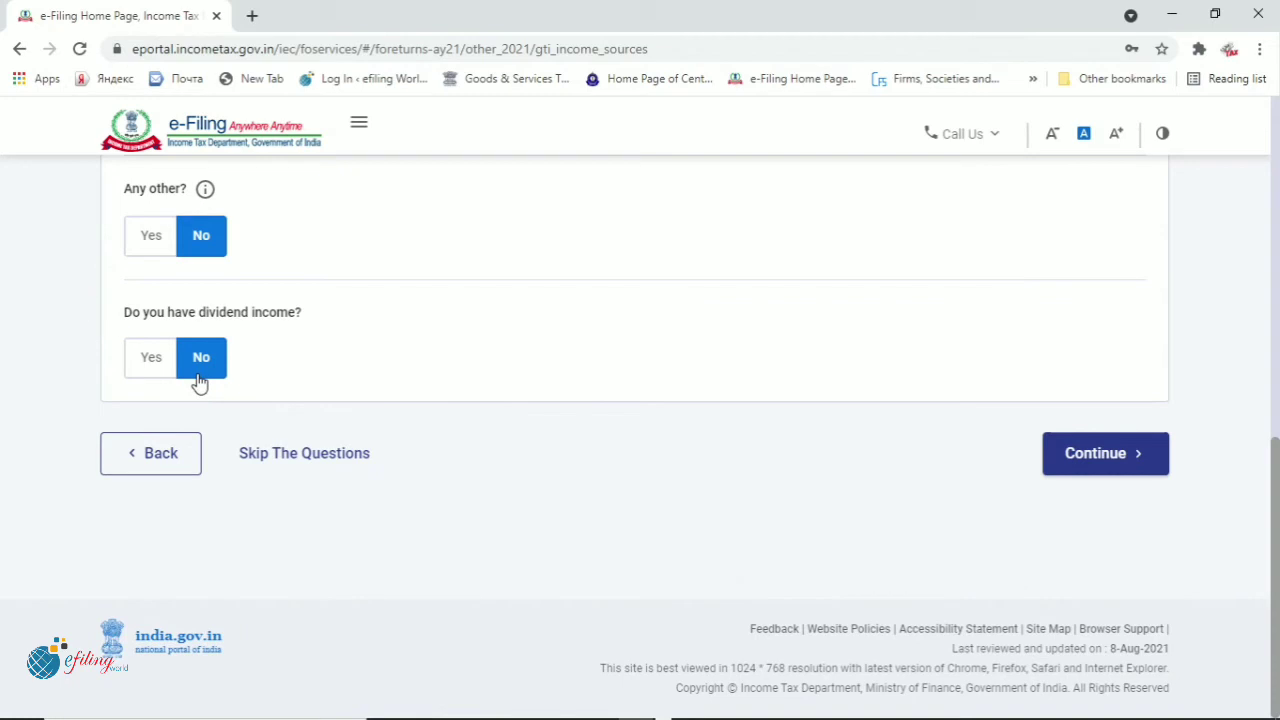
{"action": "left_click", "coordinate": [798, 354]}
{"action": "left_click", "coordinate": [1109, 458]}
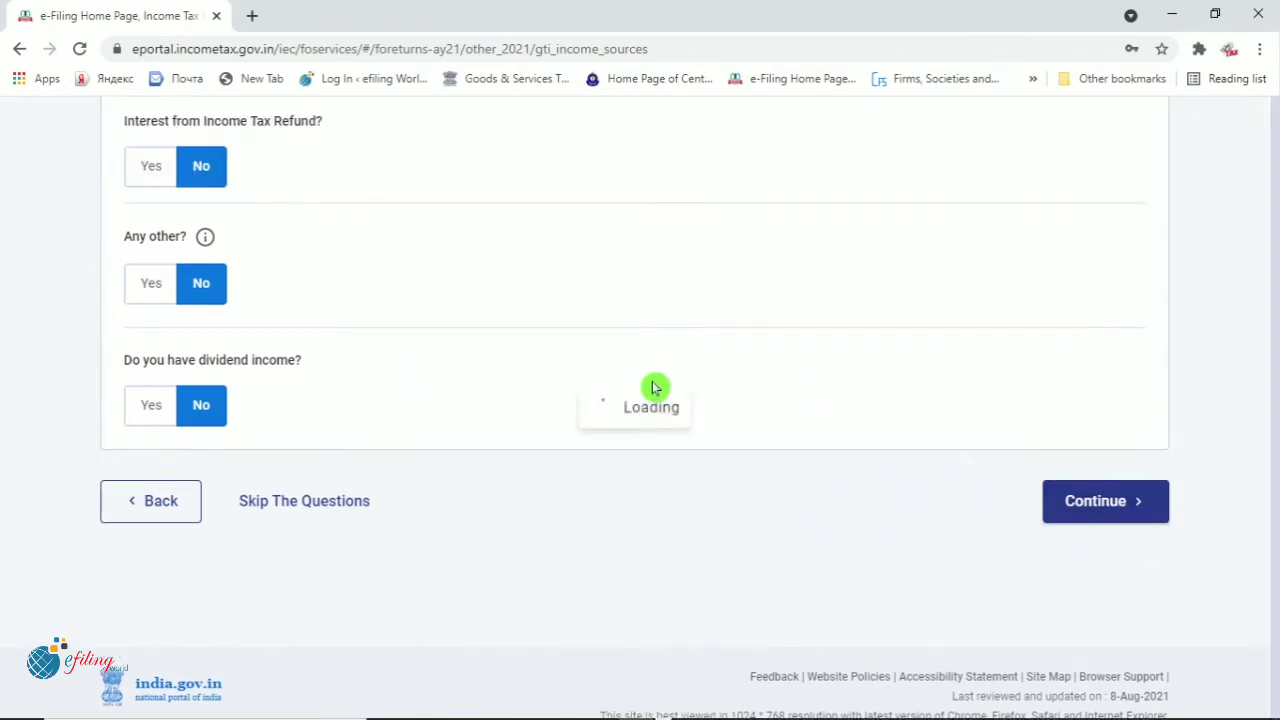
{"action": "scroll", "coordinate": [590, 483], "scroll_direction": "down", "scroll_amount": 3}
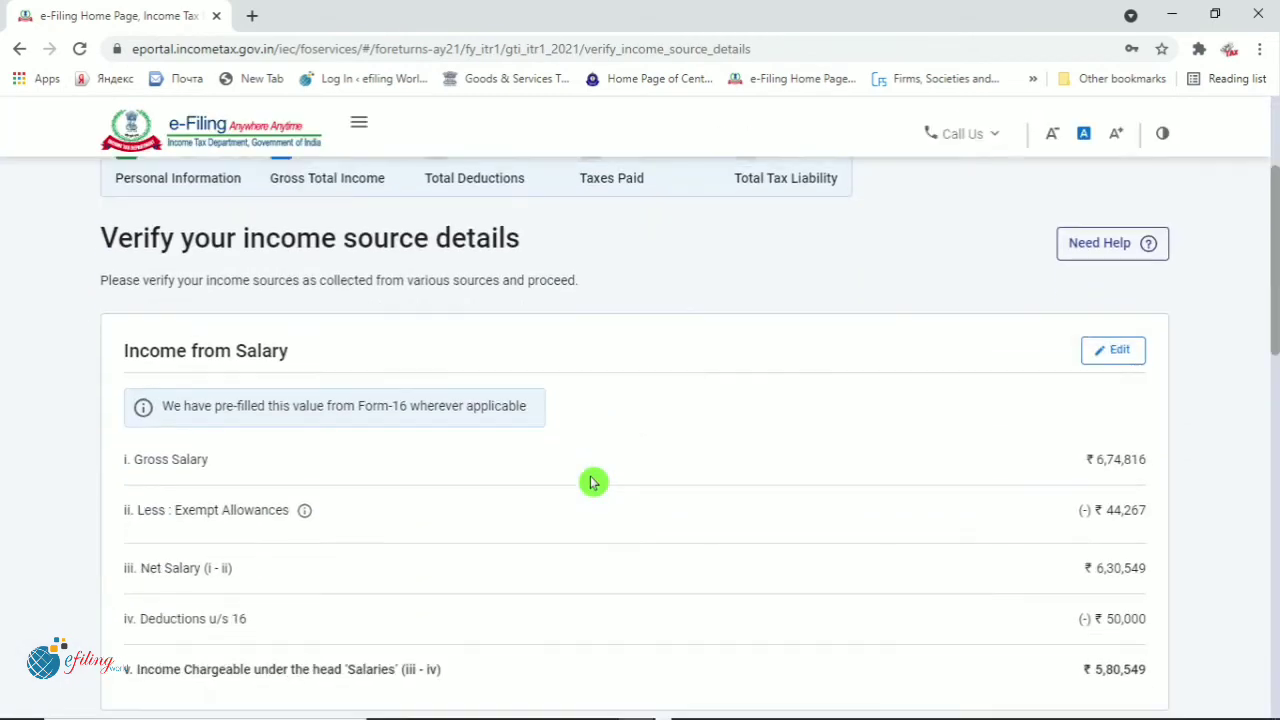
{"action": "scroll", "coordinate": [590, 483], "scroll_direction": "down", "scroll_amount": 4}
{"action": "scroll", "coordinate": [590, 483], "scroll_direction": "down", "scroll_amount": 7}
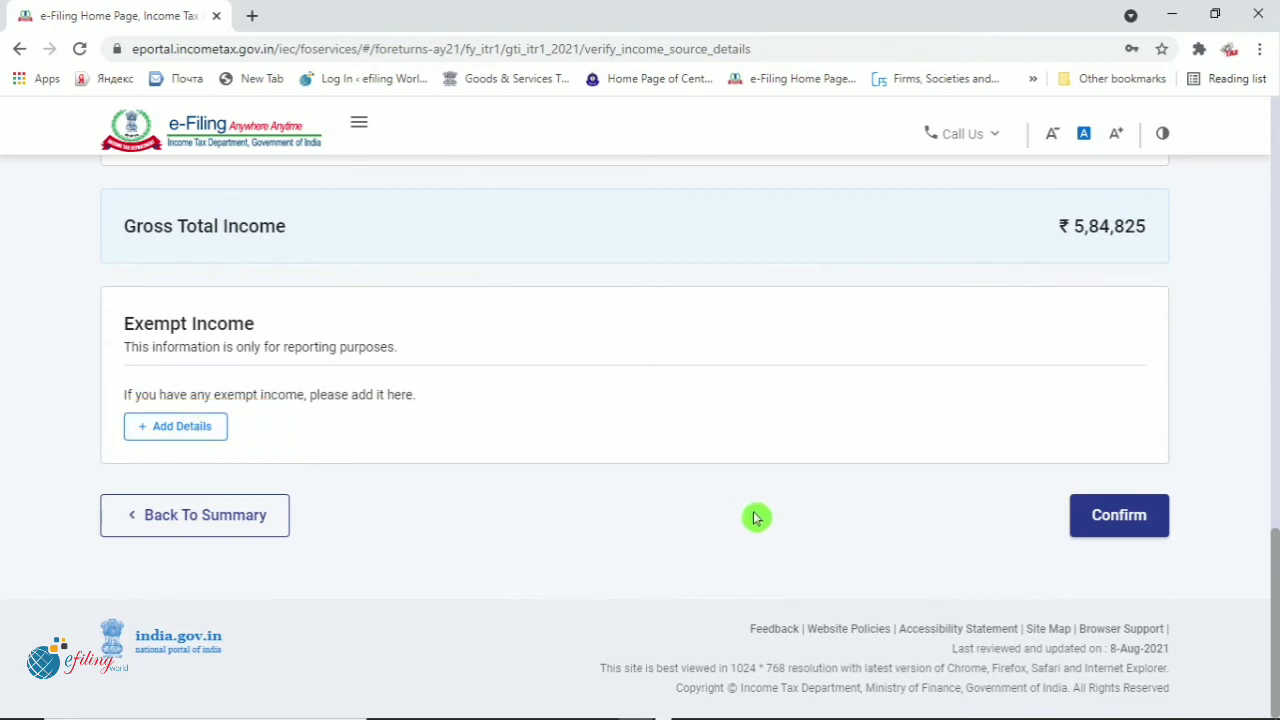
Confirm the ₹5,84,825 income source details, then open the Total Deductions card on the Return Summary
{"action": "left_click", "coordinate": [1117, 518]}
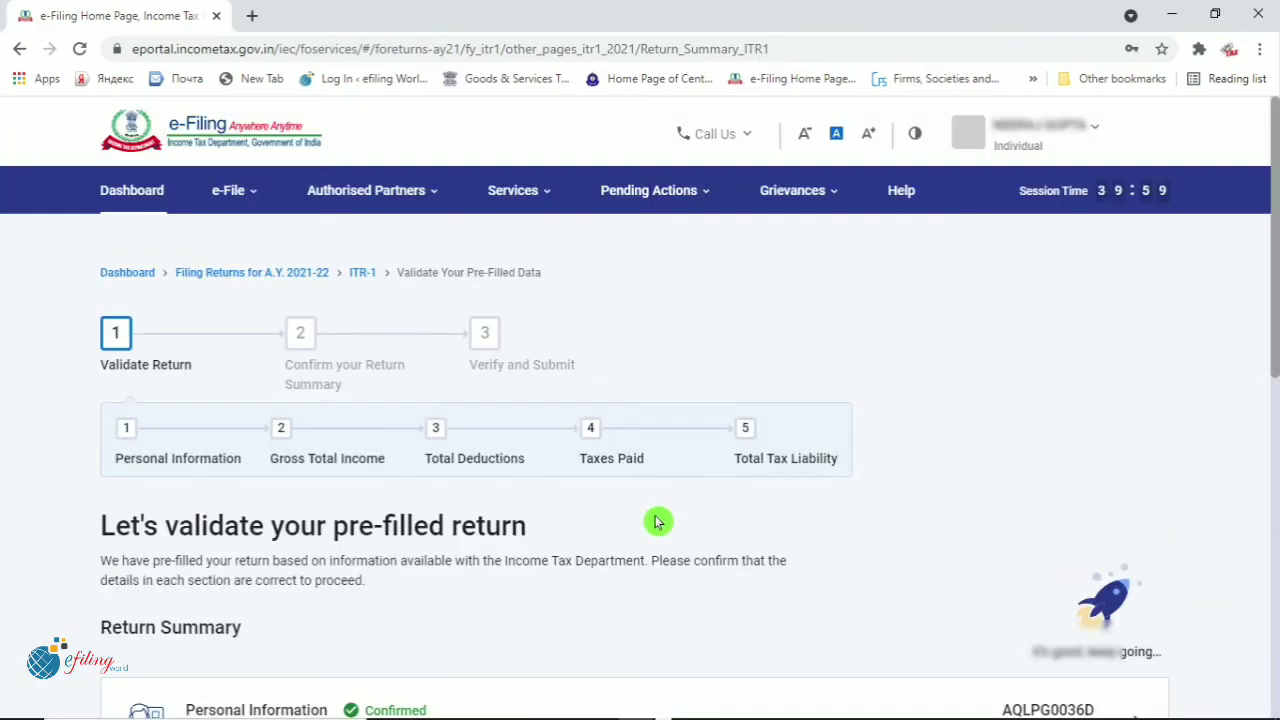
{"action": "scroll", "coordinate": [657, 521], "scroll_direction": "down", "scroll_amount": 3}
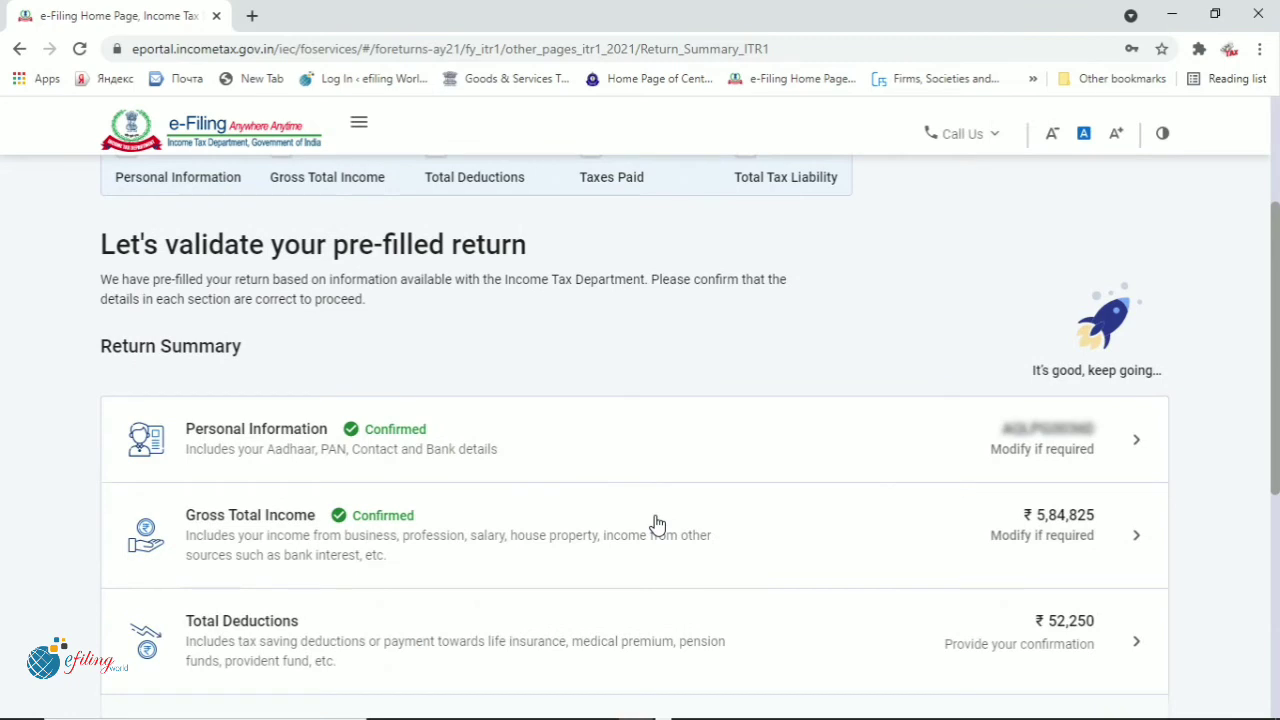
{"action": "scroll", "coordinate": [657, 525], "scroll_direction": "down", "scroll_amount": 3}
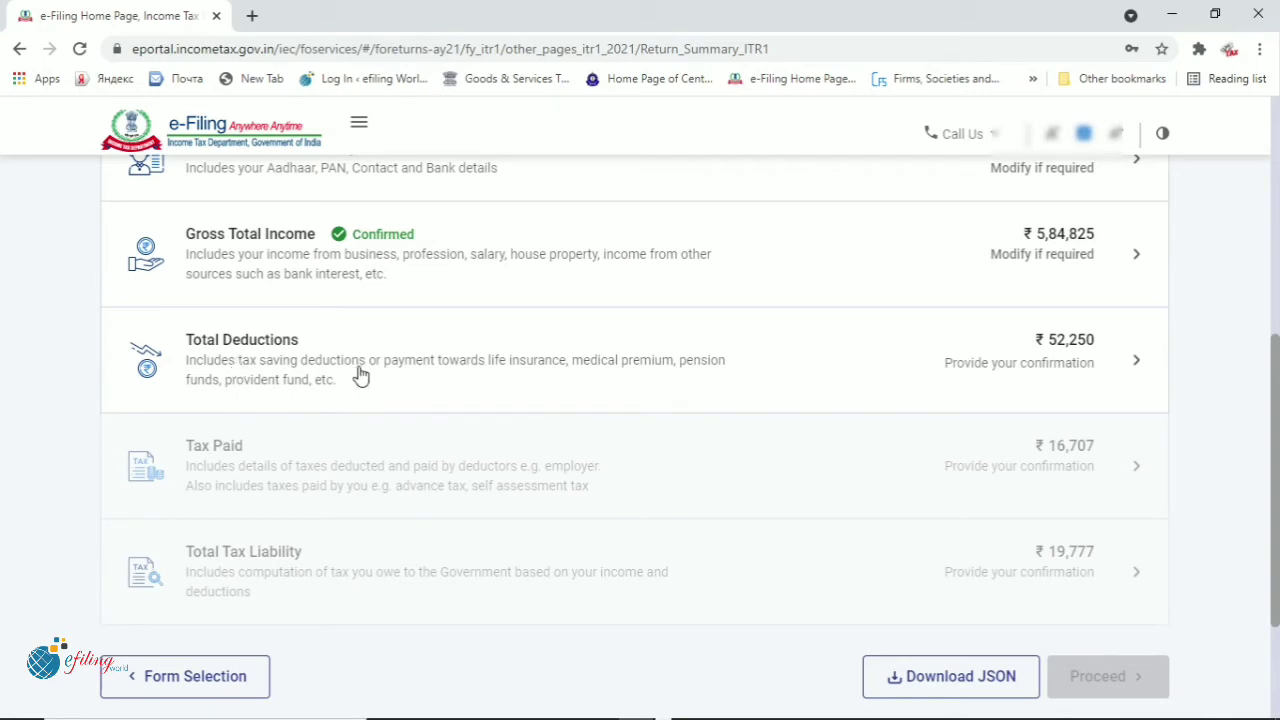
{"action": "scroll", "coordinate": [361, 374], "scroll_direction": "up", "scroll_amount": 1}
{"action": "left_click", "coordinate": [362, 372]}
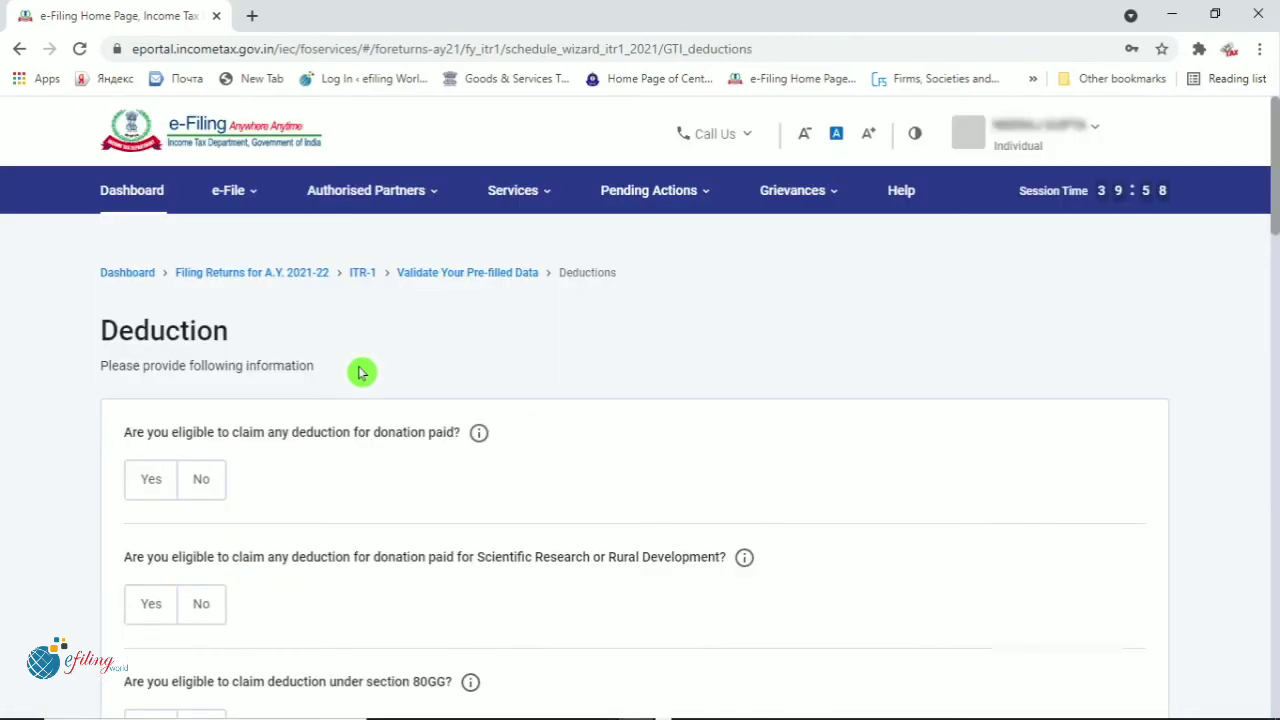
Answer No to the donation, scientific research/rural development donation, and section 80GG deduction questions
{"action": "scroll", "coordinate": [490, 464], "scroll_direction": "down", "scroll_amount": 2}
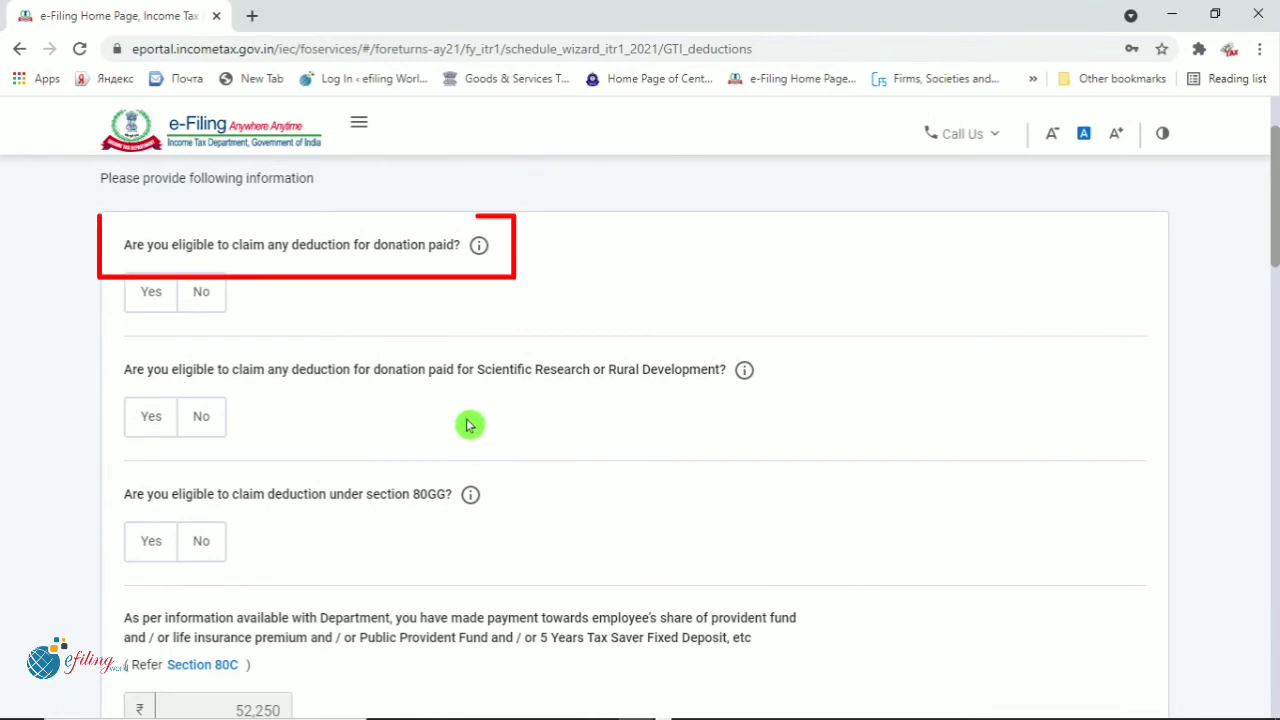
{"action": "left_click", "coordinate": [201, 296]}
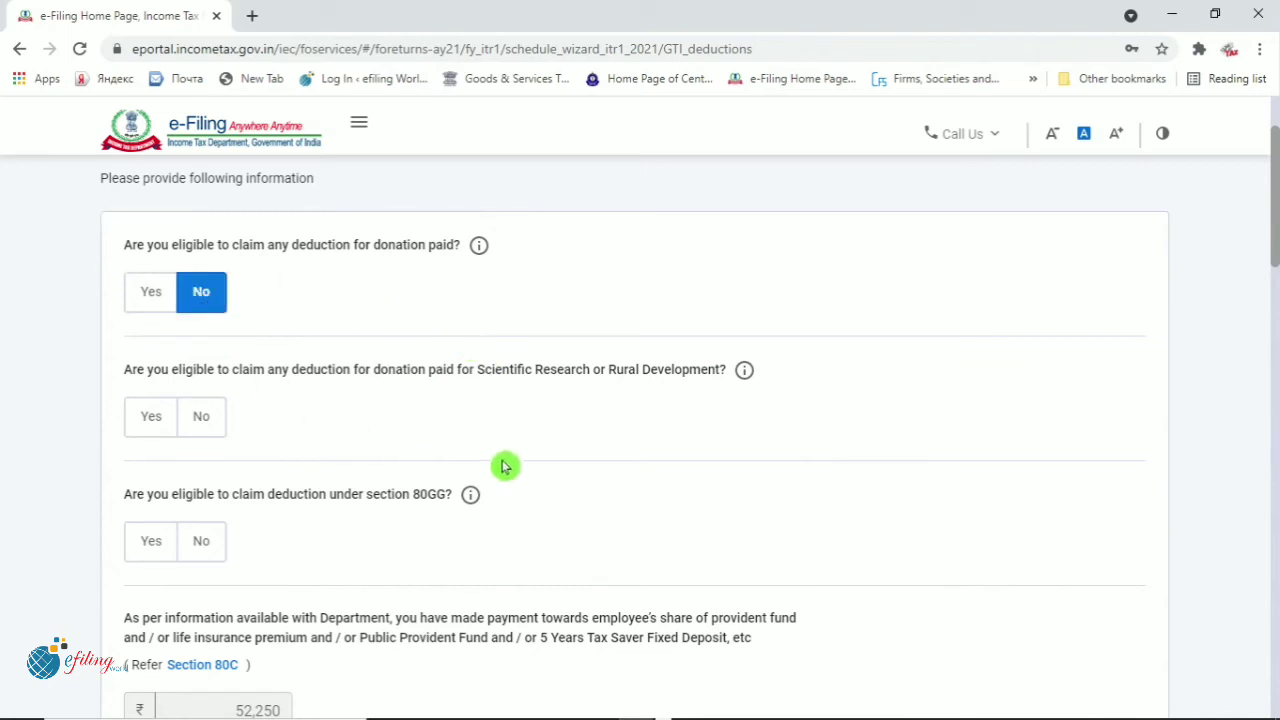
{"action": "scroll", "coordinate": [503, 463], "scroll_direction": "down", "scroll_amount": 1}
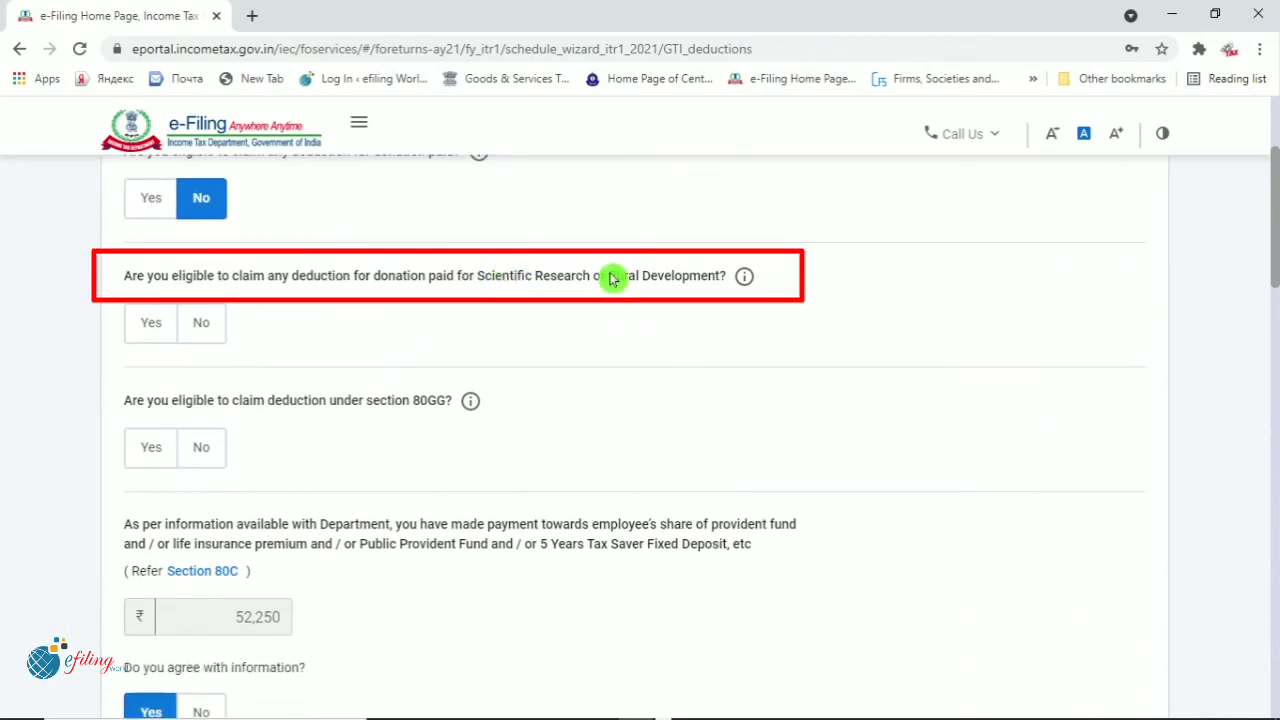
{"action": "left_click", "coordinate": [200, 328]}
{"action": "scroll", "coordinate": [323, 402], "scroll_direction": "down", "scroll_amount": 1}
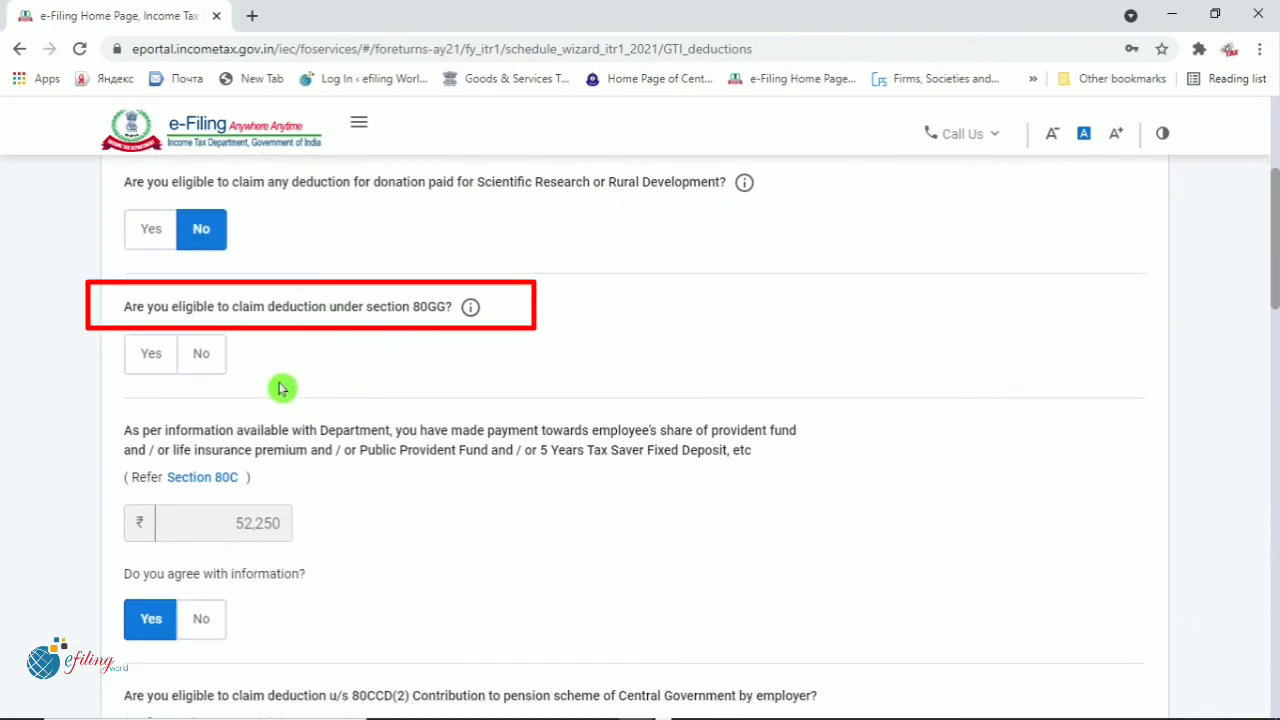
{"action": "left_click", "coordinate": [203, 362]}
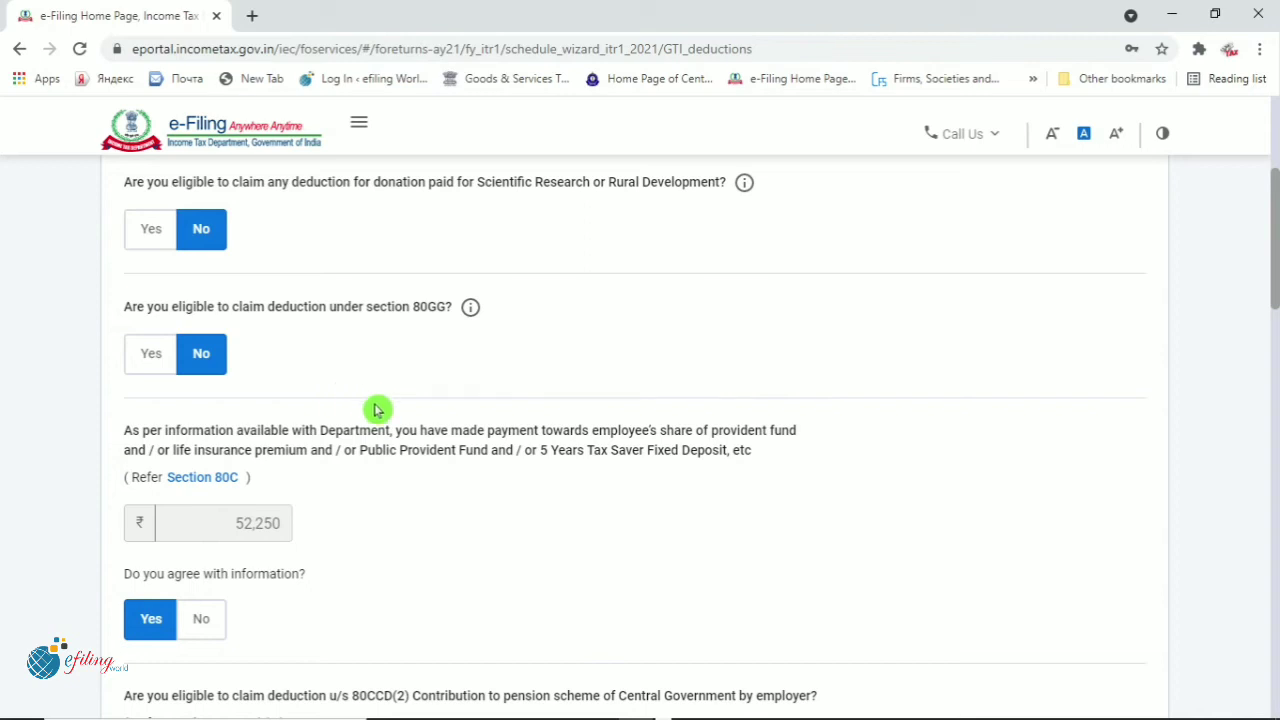
{"action": "scroll", "coordinate": [376, 409], "scroll_direction": "down", "scroll_amount": 2}
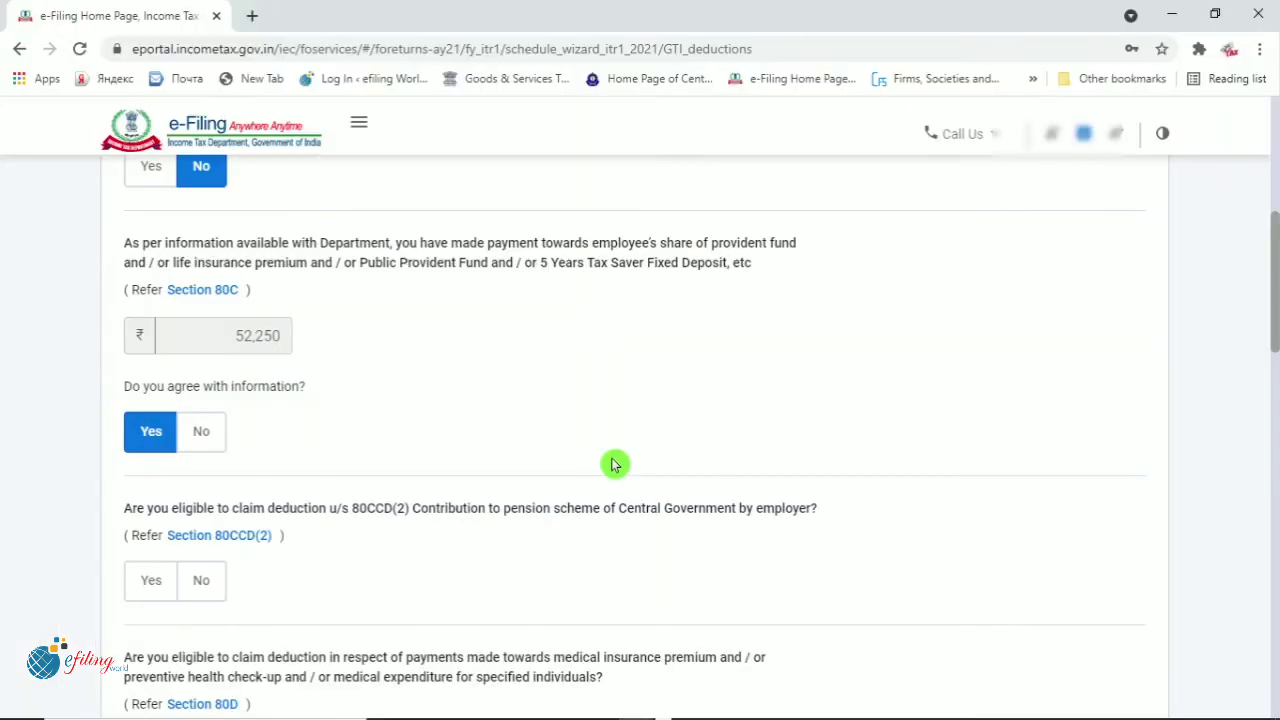
Switch the Section 80D medical insurance answer from No to Yes so Schedule 80D is required
{"action": "scroll", "coordinate": [617, 463], "scroll_direction": "down", "scroll_amount": 4}
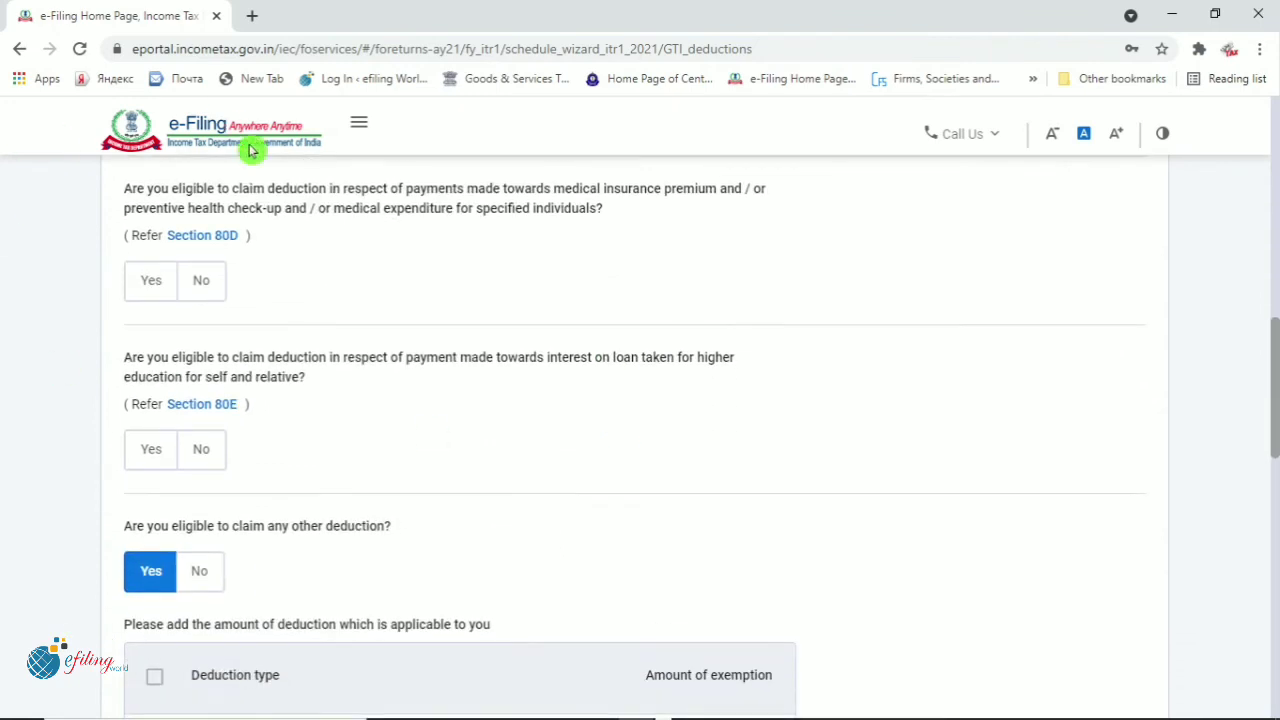
{"action": "left_click", "coordinate": [201, 280]}
{"action": "scroll", "coordinate": [388, 460], "scroll_direction": "up", "scroll_amount": 2}
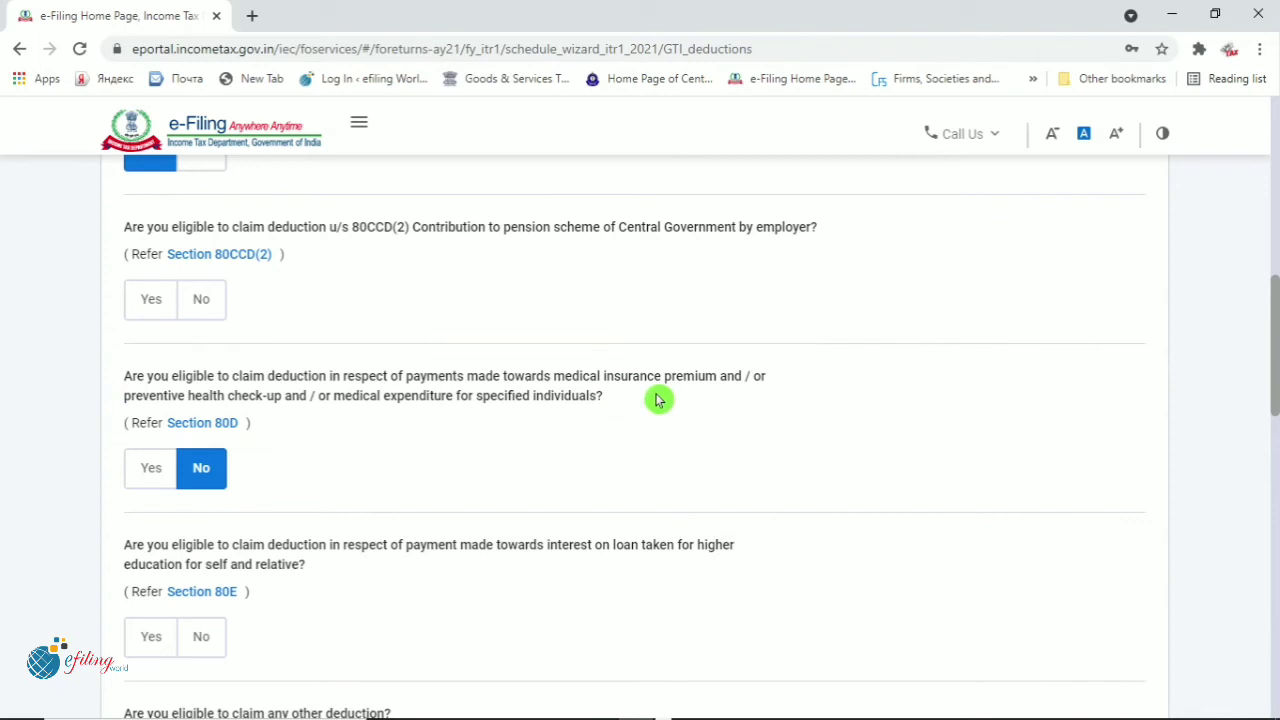
{"action": "scroll", "coordinate": [116, 290], "scroll_direction": "down", "scroll_amount": 2}
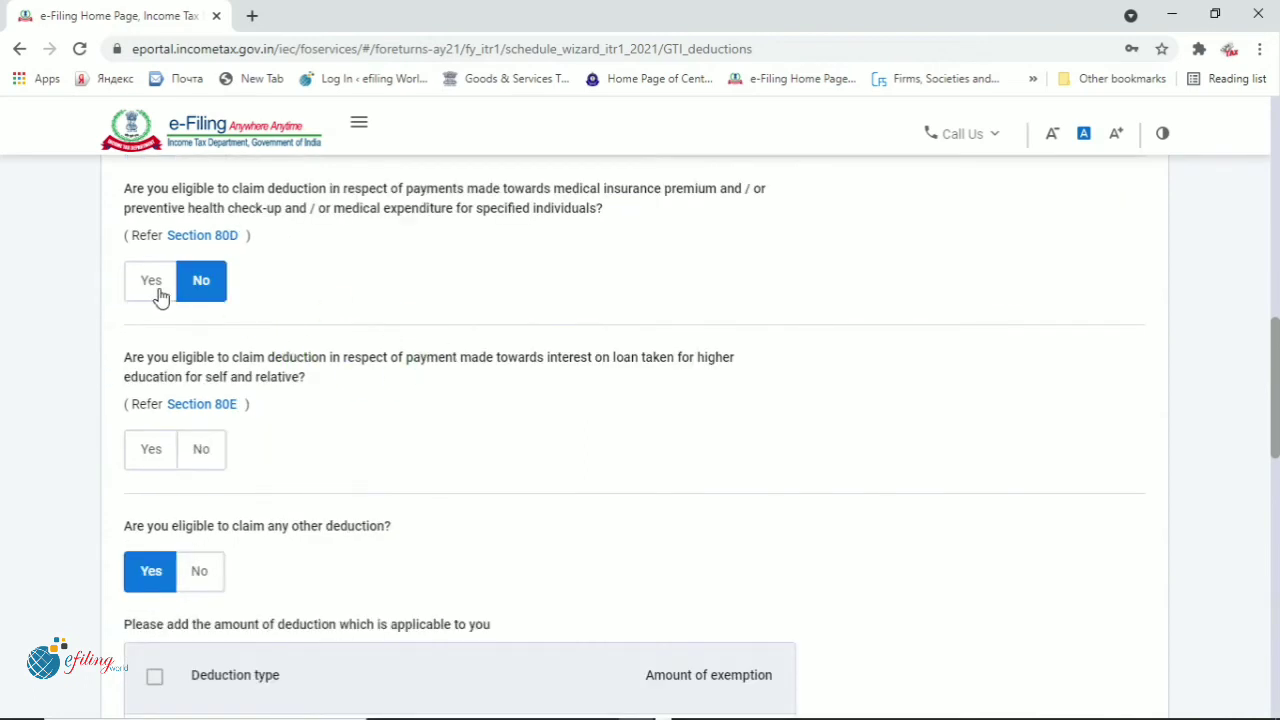
{"action": "left_click", "coordinate": [162, 292]}
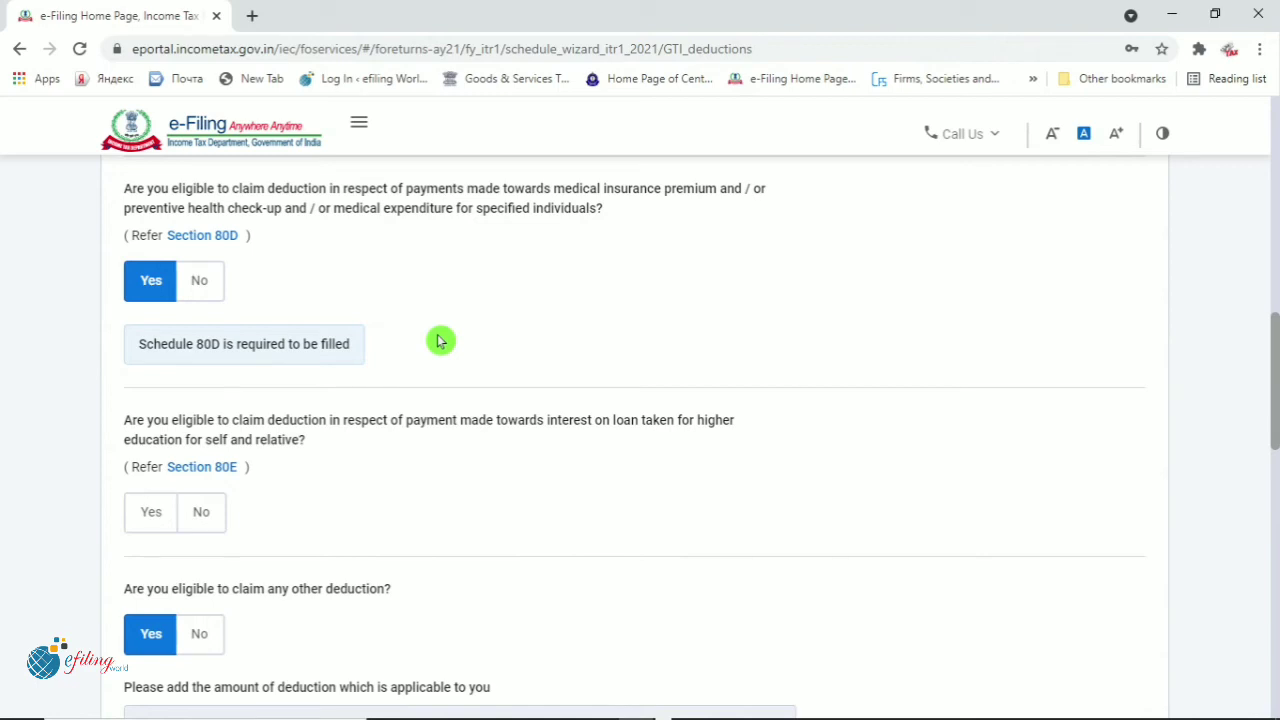
{"action": "key", "text": "alt+Tab"}
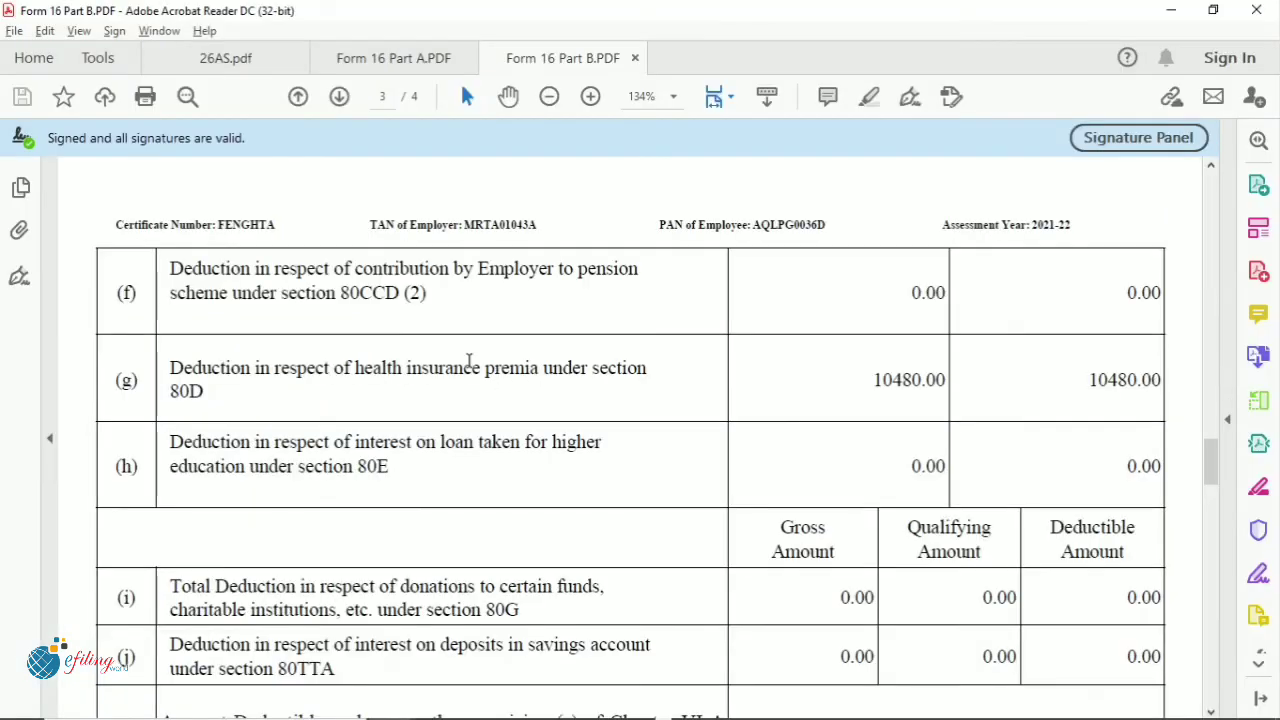
{"action": "double_click", "coordinate": [174, 300]}
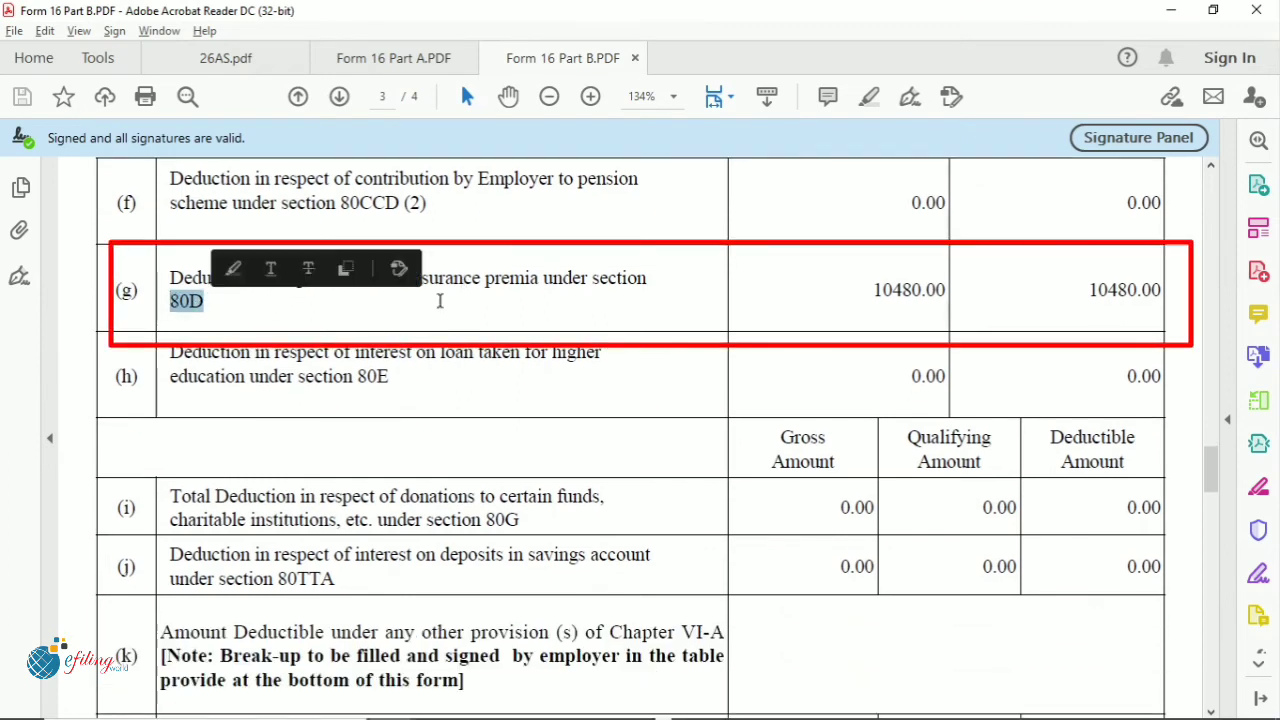
{"action": "left_click_drag", "start_coordinate": [868, 293], "coordinate": [940, 297]}
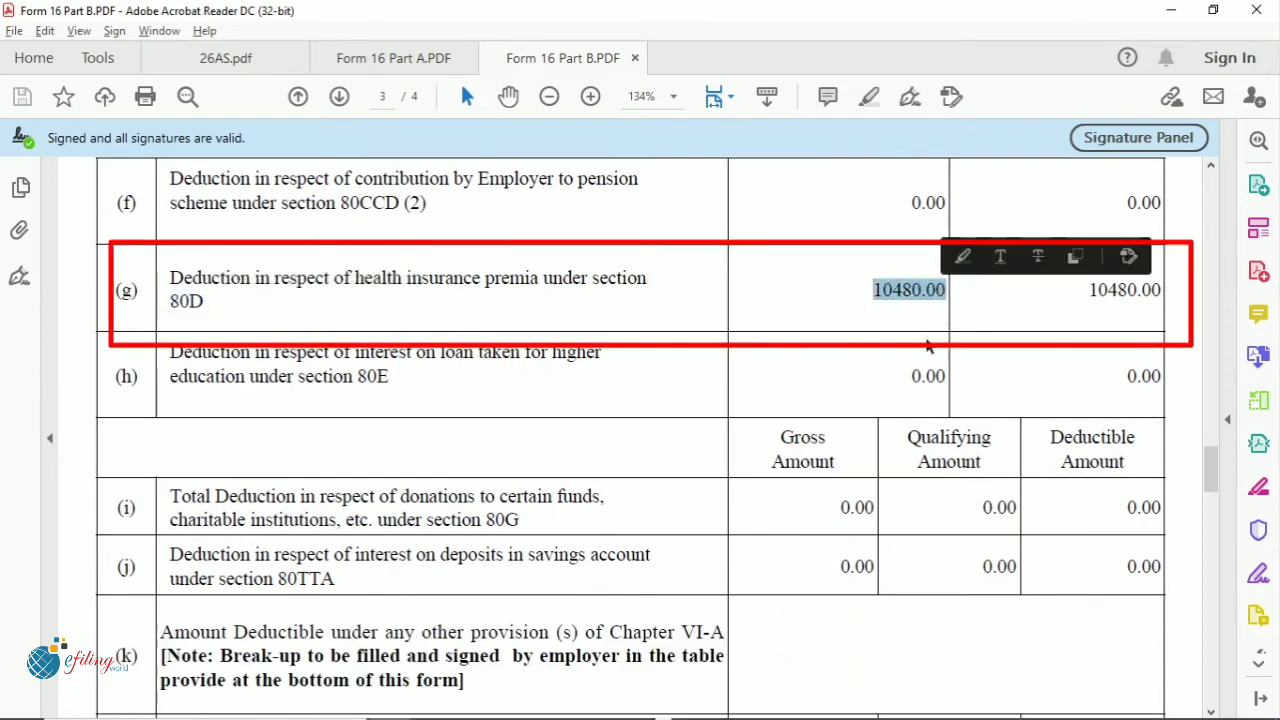
{"action": "left_click", "coordinate": [928, 338]}
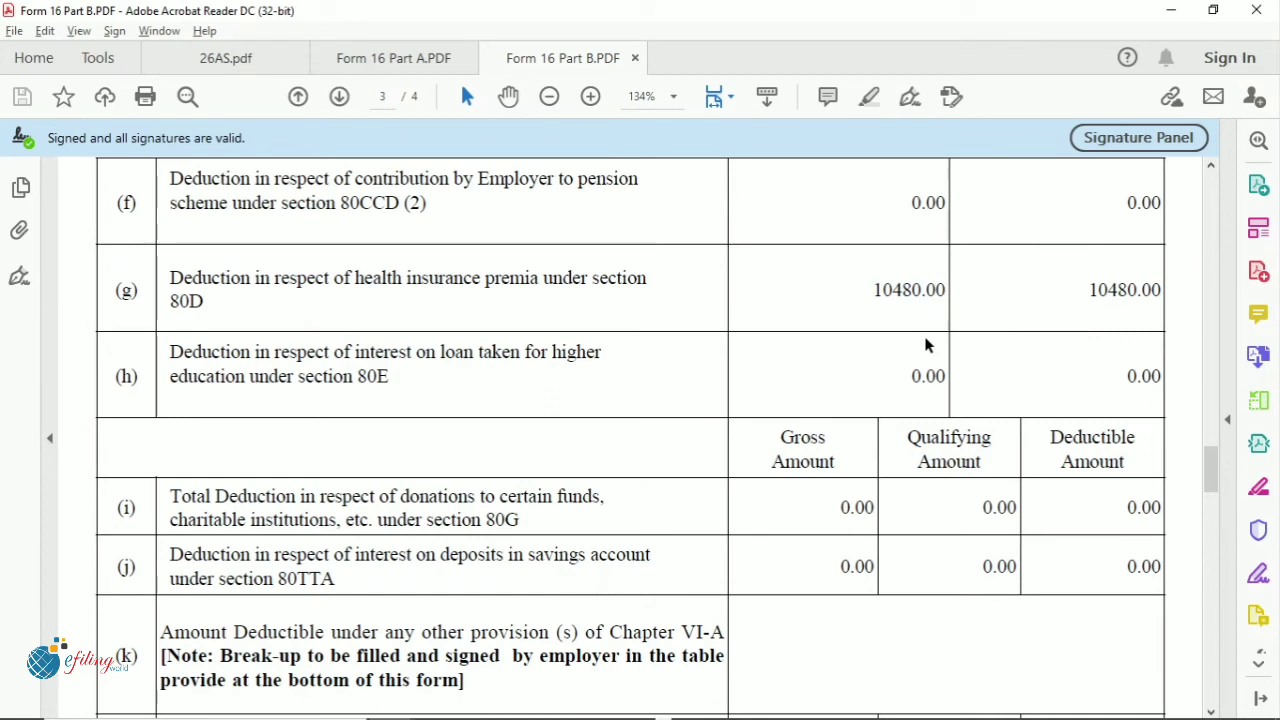
{"action": "key", "text": "alt+Tab"}
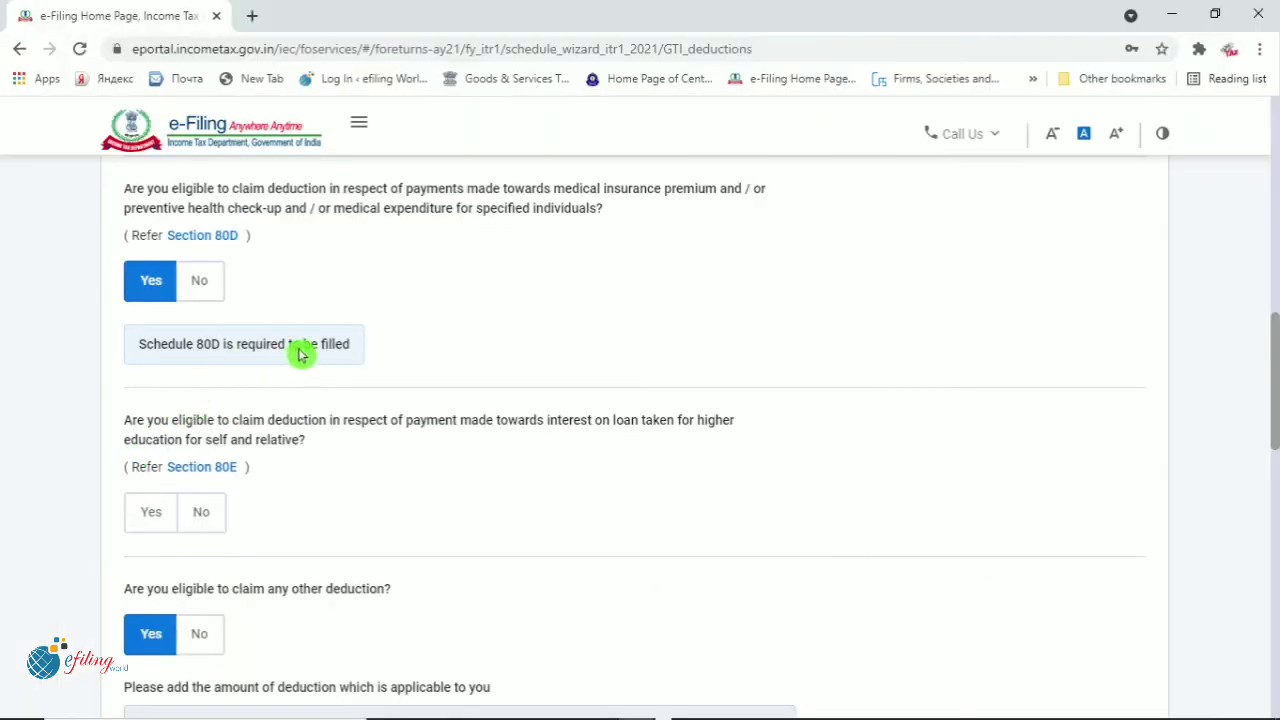
Answer No to the Section 80E education loan deduction question
{"action": "scroll", "coordinate": [443, 517], "scroll_direction": "down", "scroll_amount": 3}
{"action": "scroll", "coordinate": [427, 519], "scroll_direction": "up", "scroll_amount": 1}
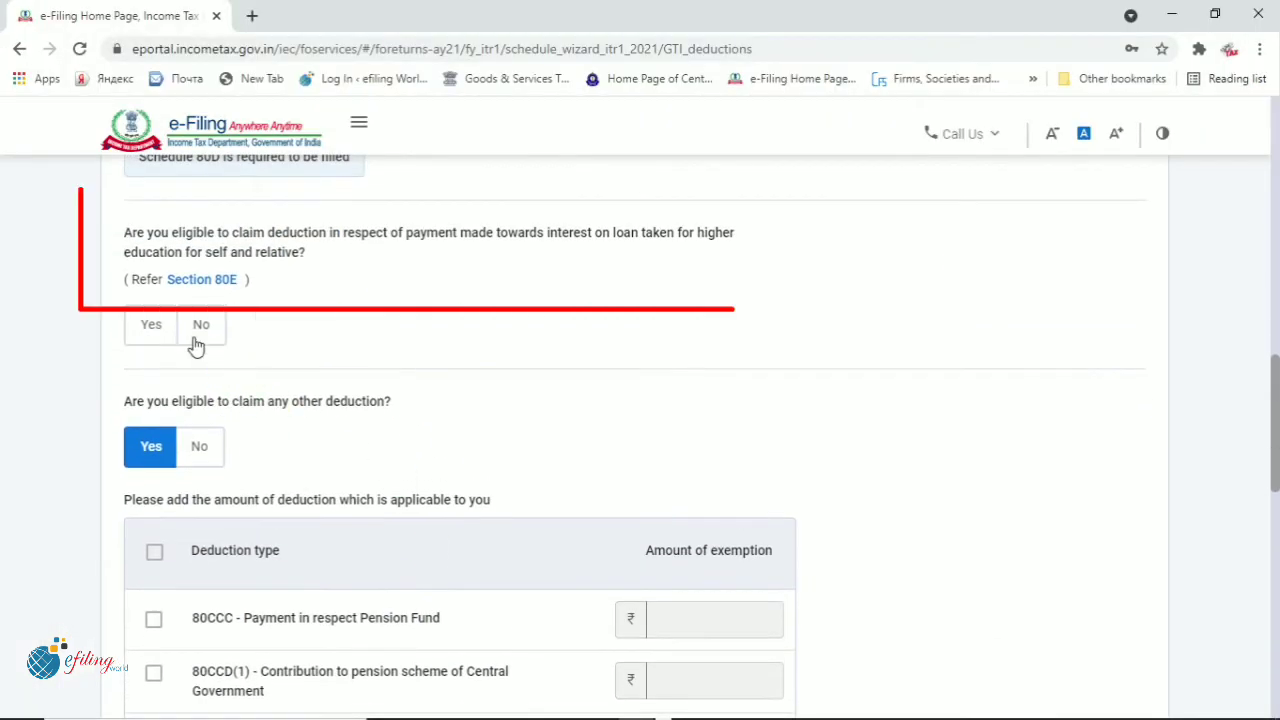
{"action": "left_click", "coordinate": [205, 327]}
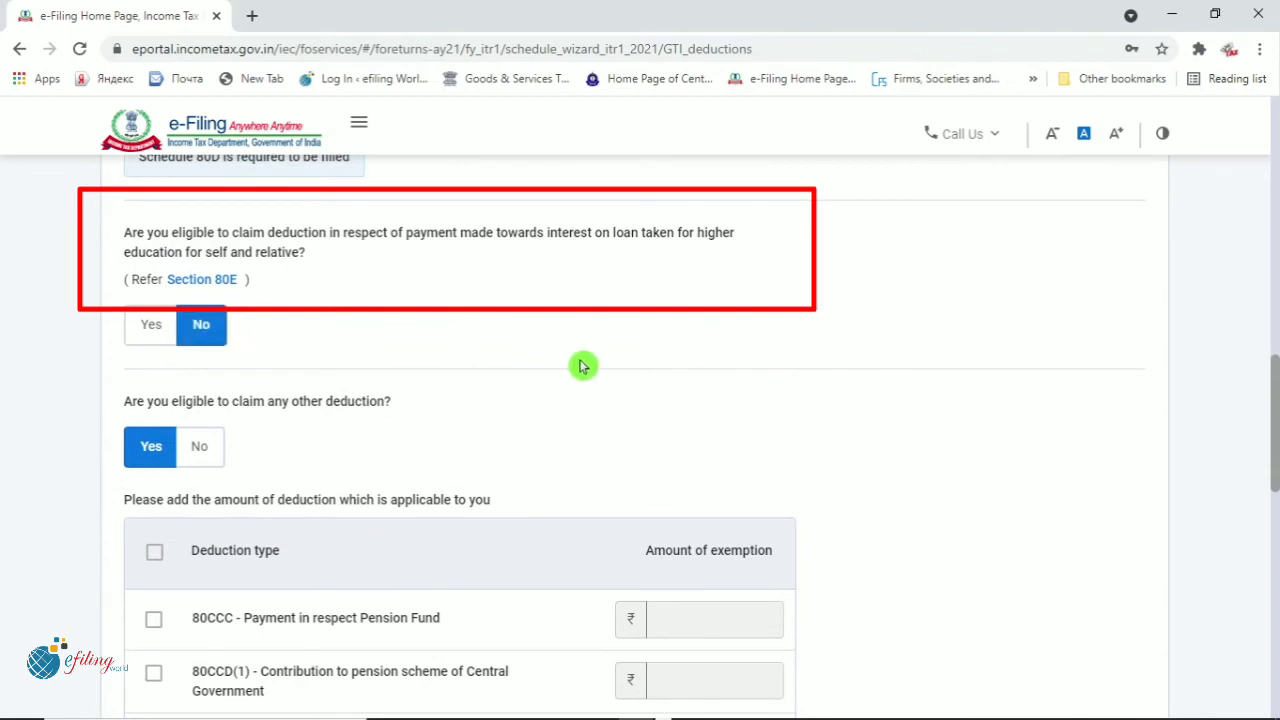
Claim ₹4,276 under Section 80TTA and continue to verifying deductions
{"action": "scroll", "coordinate": [580, 368], "scroll_direction": "down", "scroll_amount": 2}
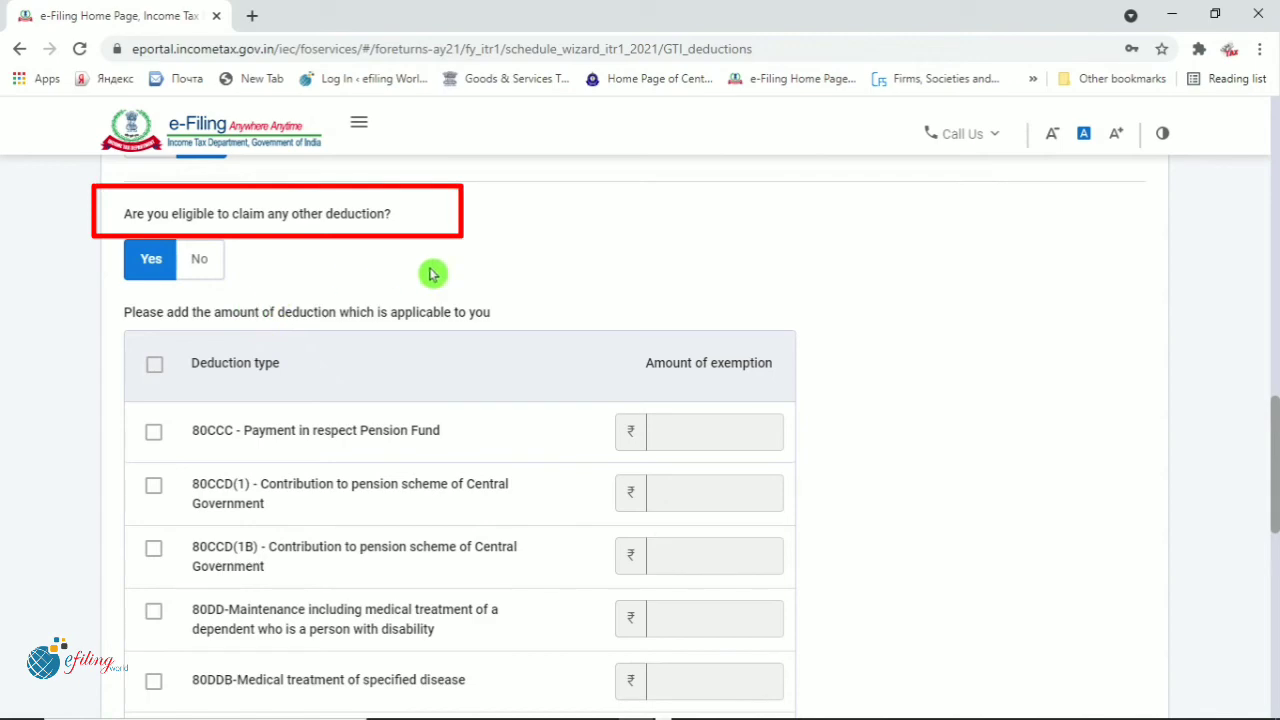
{"action": "scroll", "coordinate": [462, 404], "scroll_direction": "down", "scroll_amount": 9}
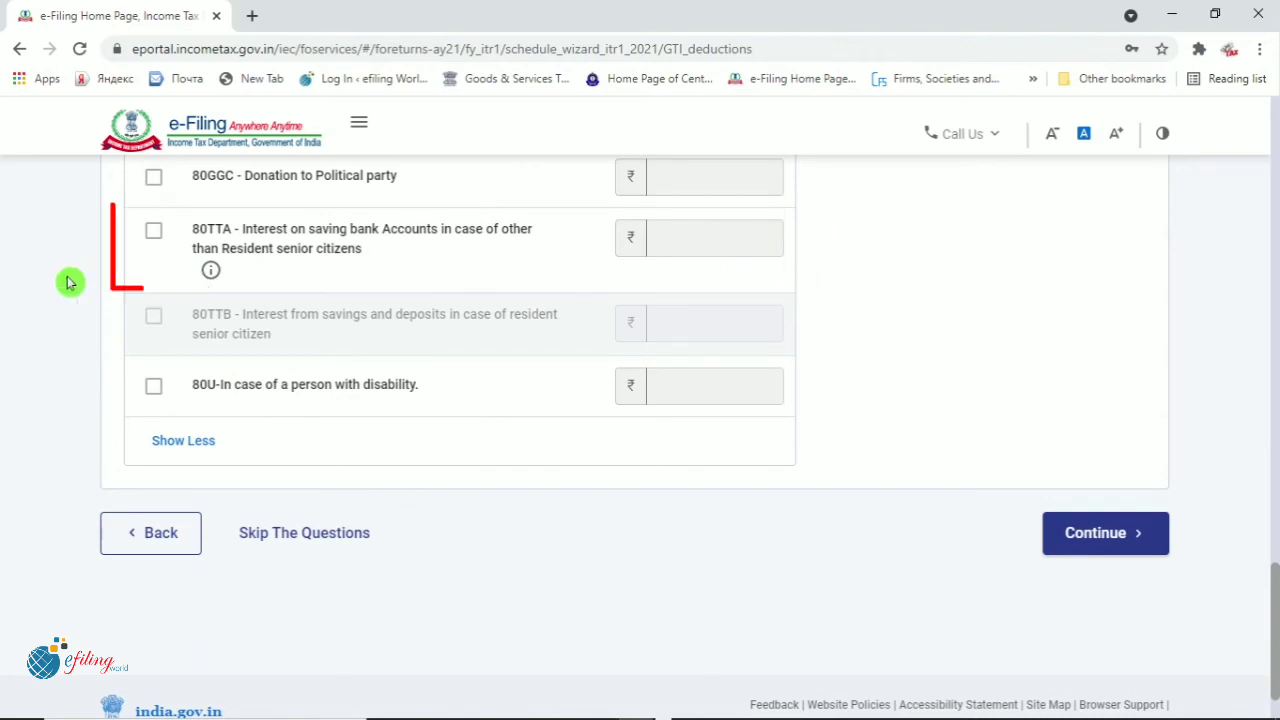
{"action": "left_click", "coordinate": [155, 238]}
{"action": "left_click", "coordinate": [658, 248]}
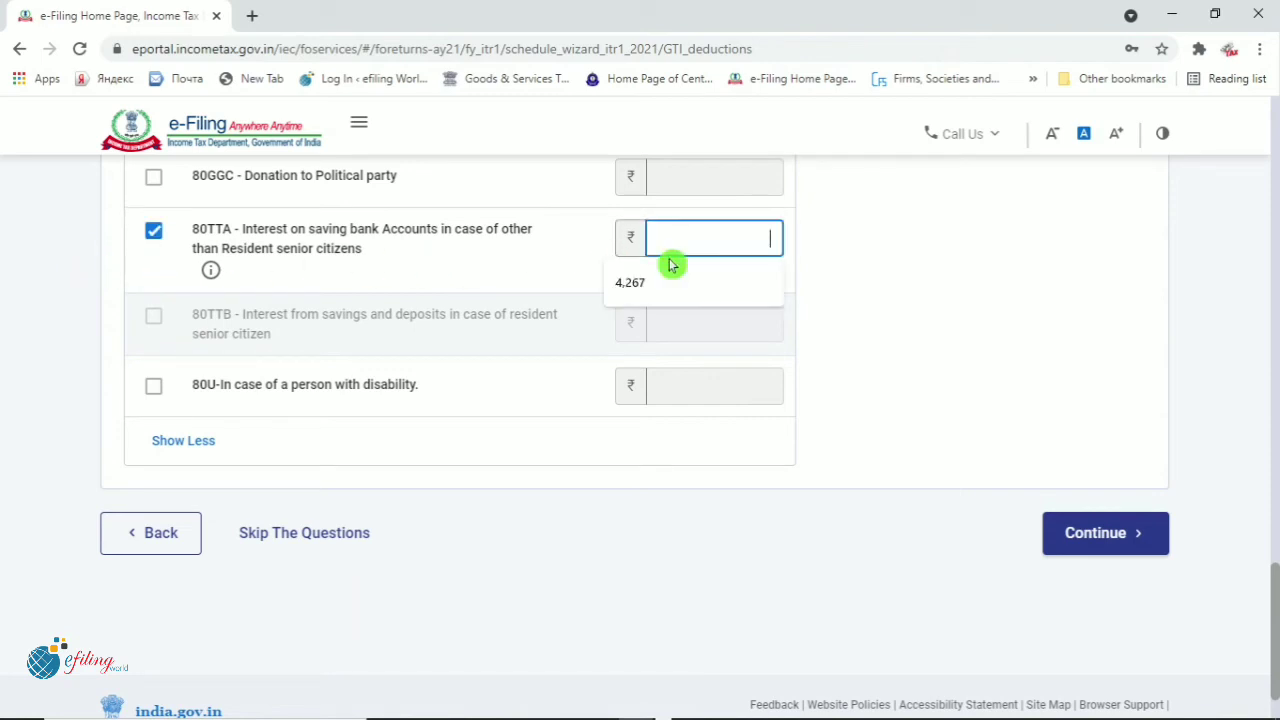
{"action": "type", "text": "4276"}
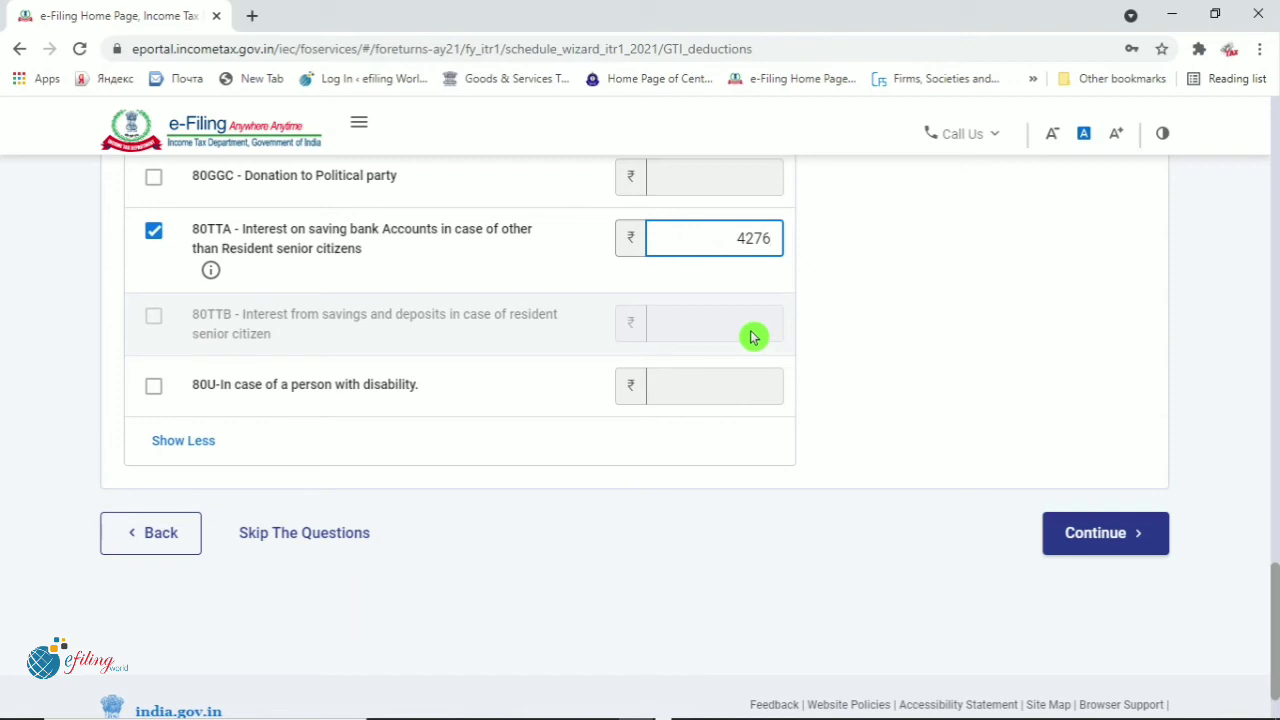
{"action": "left_click", "coordinate": [1089, 534]}
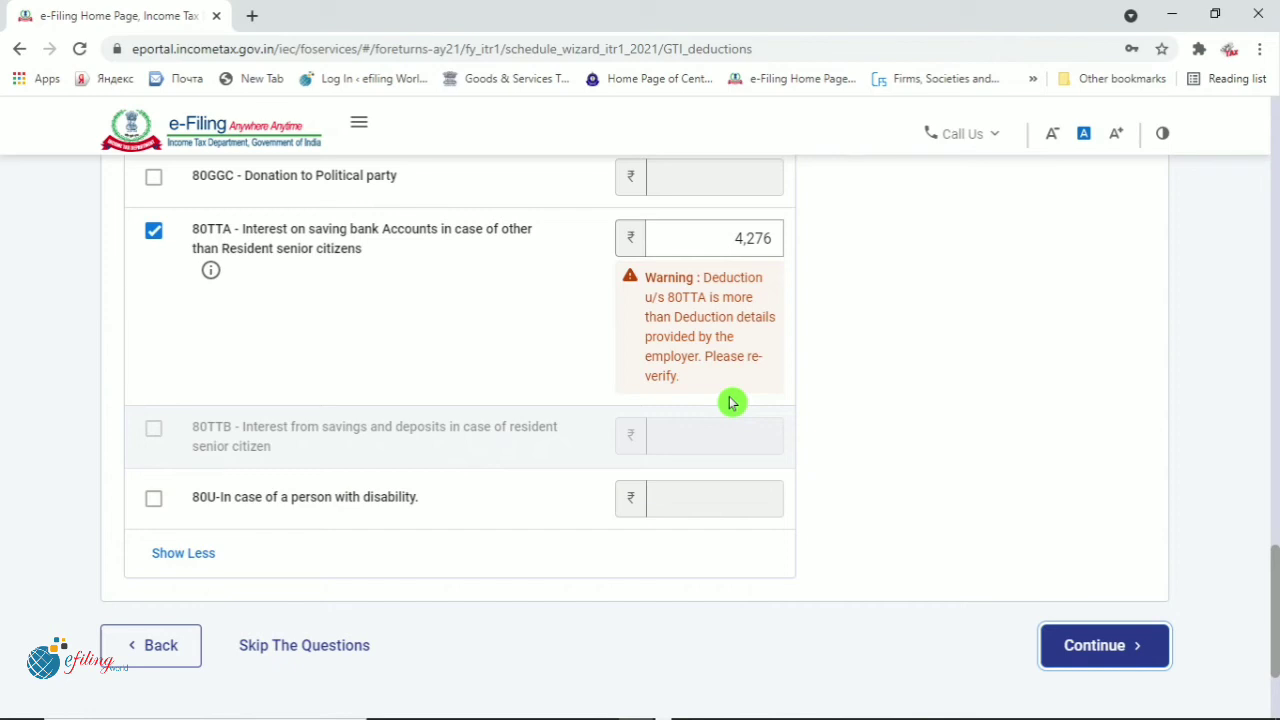
{"action": "left_click", "coordinate": [1112, 665]}
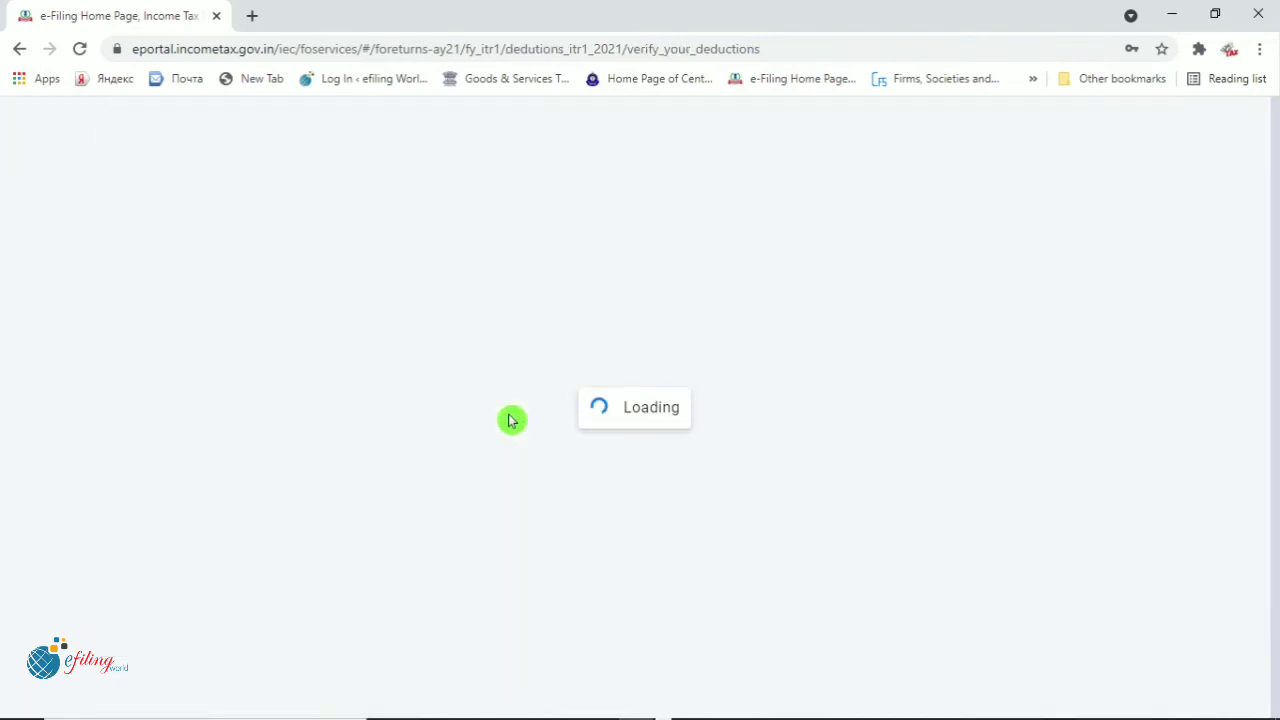
{"action": "scroll", "coordinate": [509, 420], "scroll_direction": "down", "scroll_amount": 3}
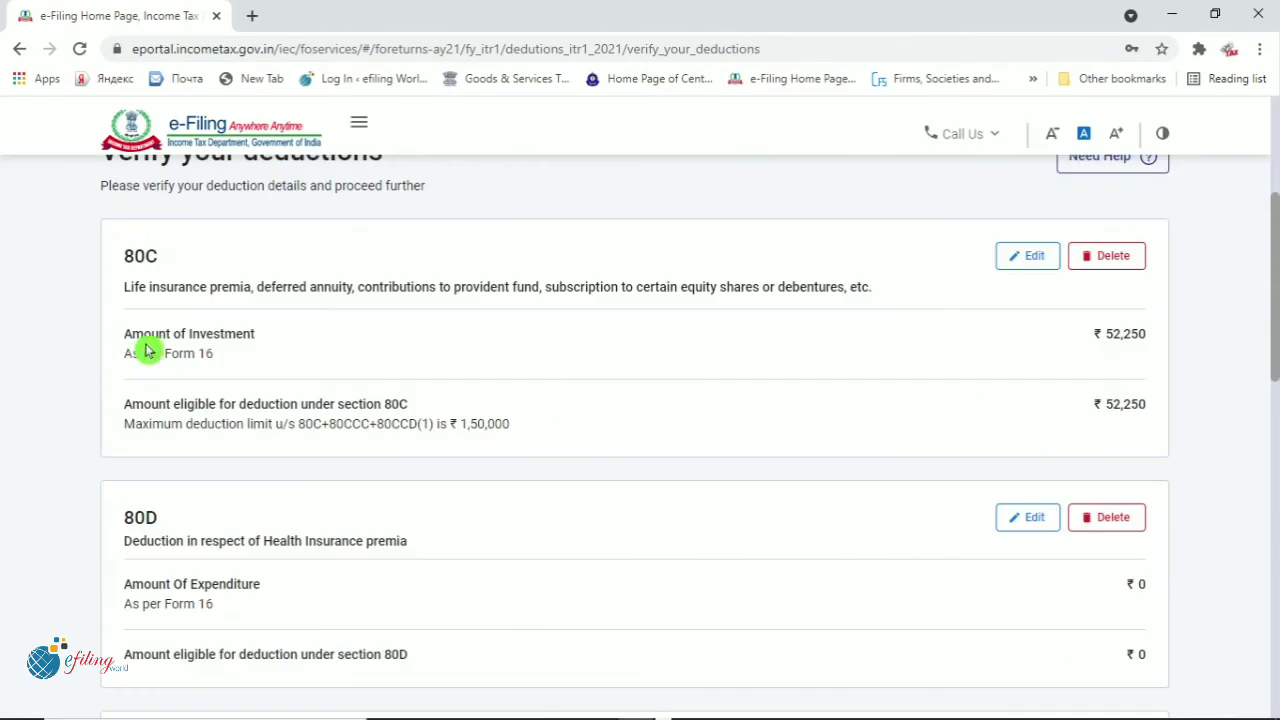
{"action": "left_click_drag", "start_coordinate": [151, 334], "coordinate": [200, 371]}
{"action": "left_click", "coordinate": [934, 342]}
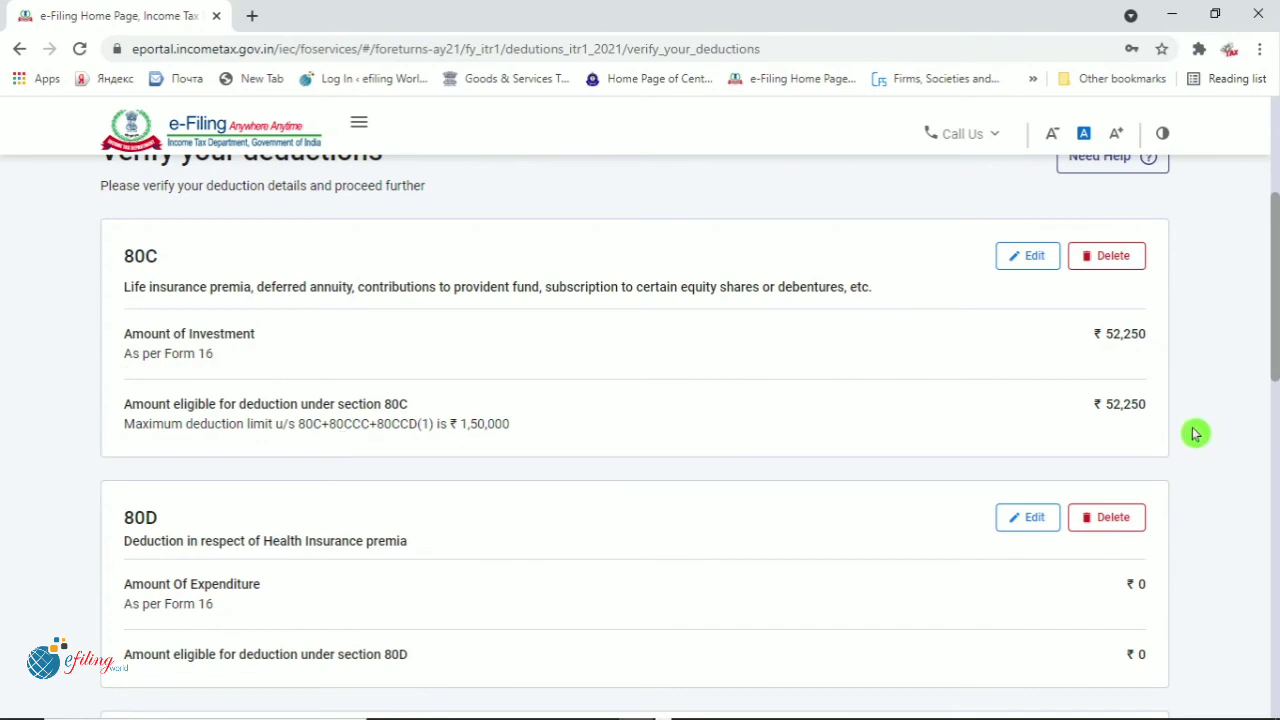
{"action": "scroll", "coordinate": [1196, 433], "scroll_direction": "down", "scroll_amount": 3}
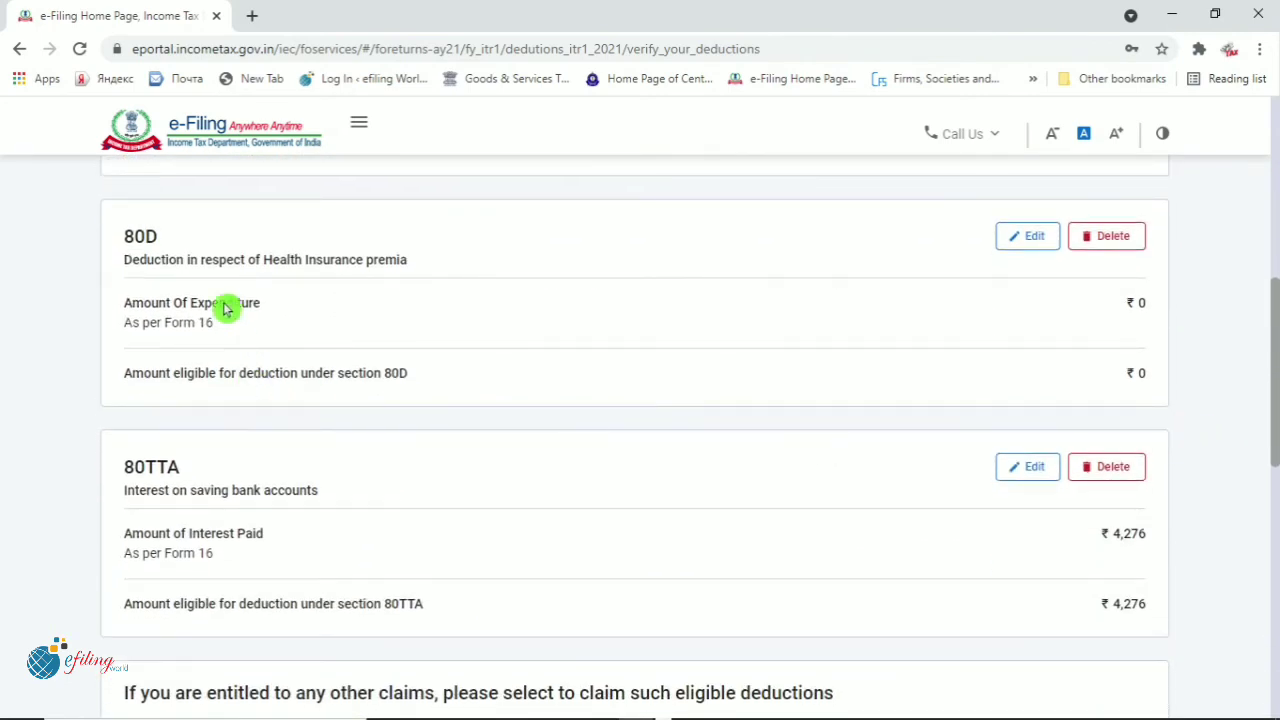
{"action": "left_click", "coordinate": [535, 249]}
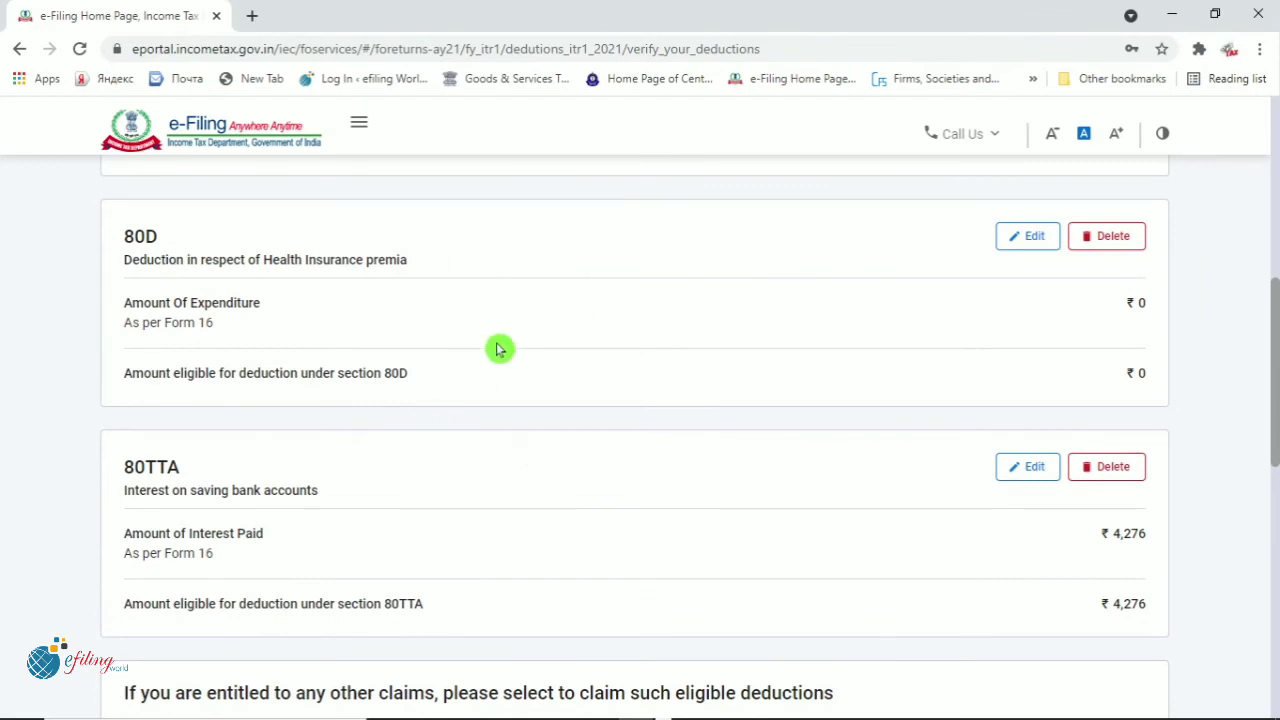
Edit the 80D entry: family not senior citizens, health insurance premium ₹10,480
{"action": "left_click", "coordinate": [1036, 246]}
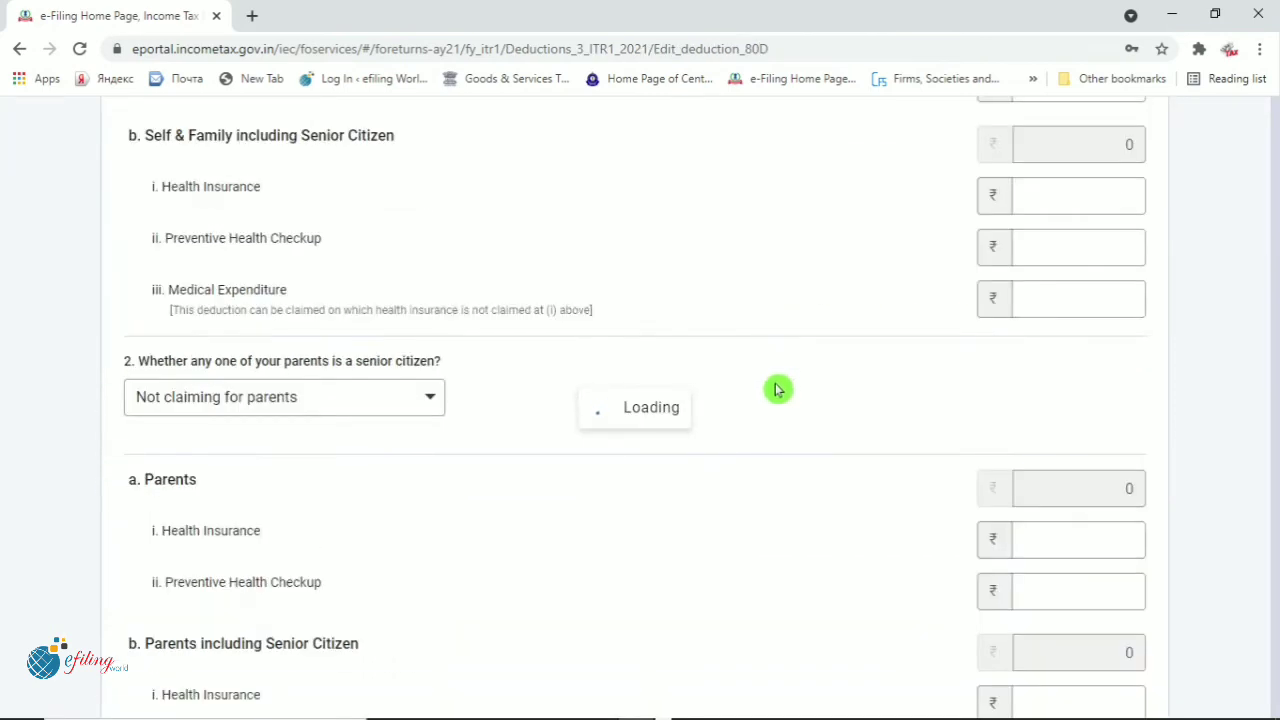
{"action": "scroll", "coordinate": [706, 446], "scroll_direction": "down", "scroll_amount": 1}
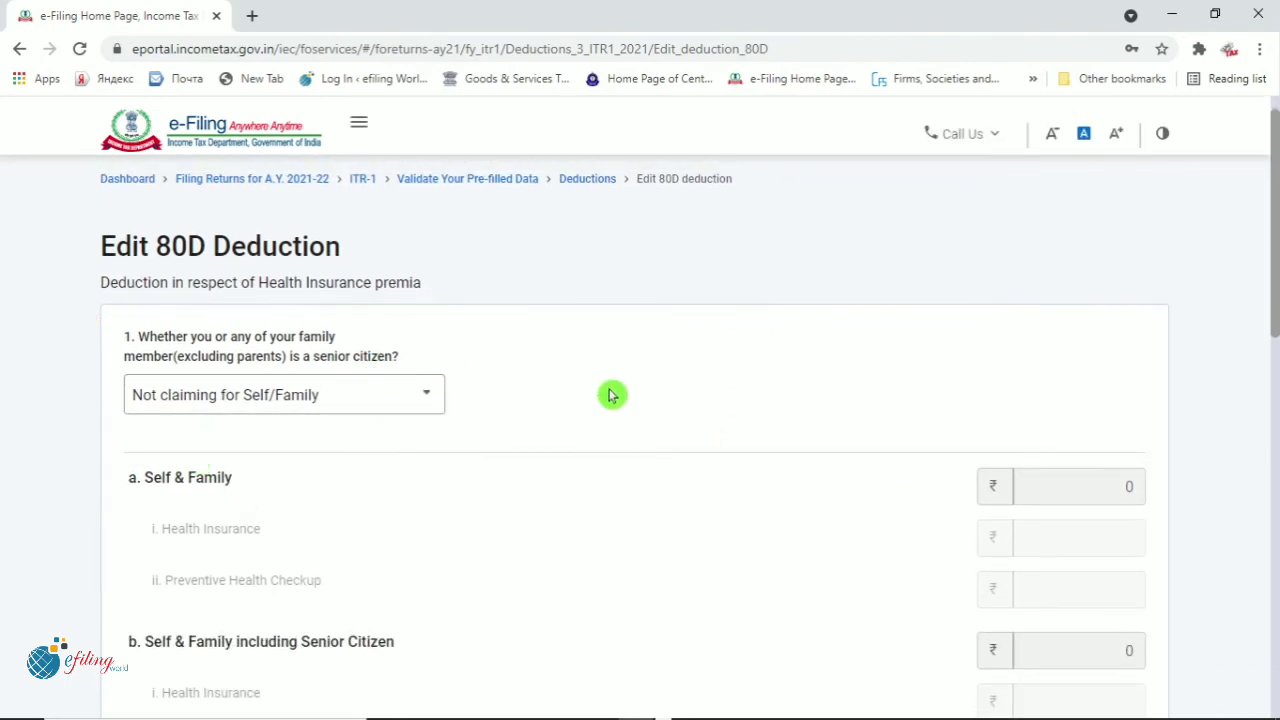
{"action": "left_click", "coordinate": [424, 399]}
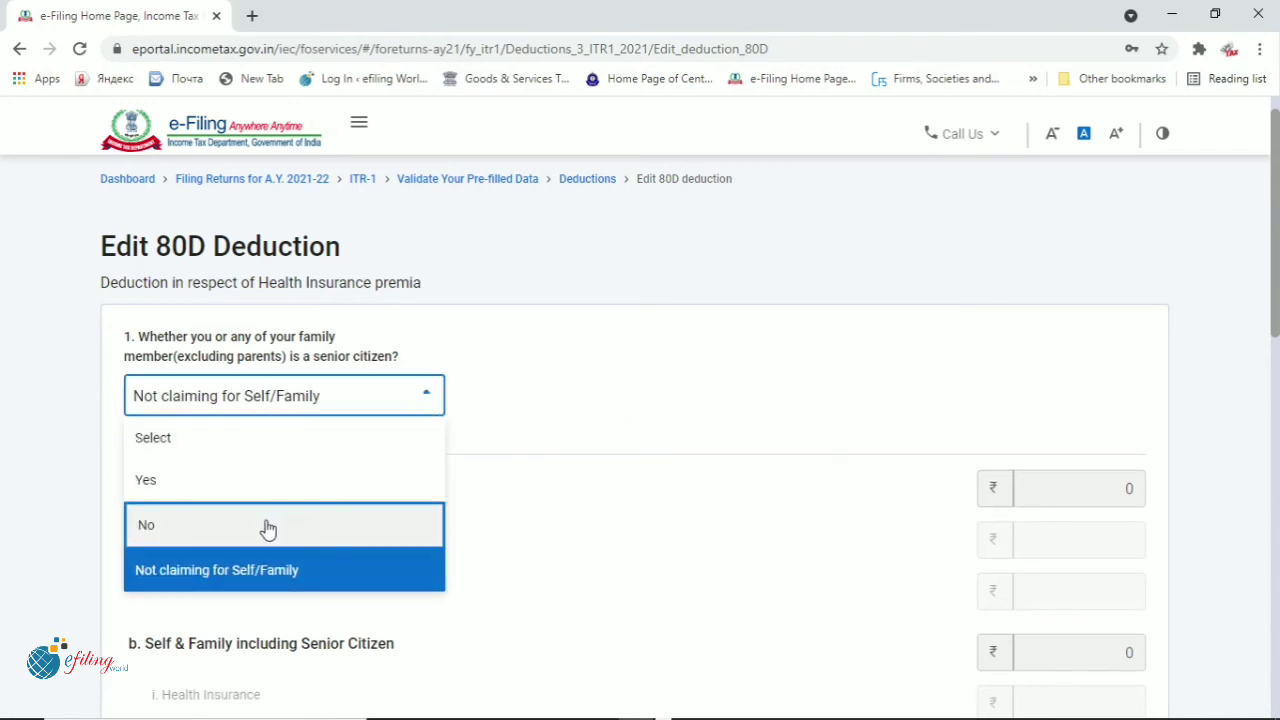
{"action": "left_click", "coordinate": [331, 524]}
{"action": "scroll", "coordinate": [712, 517], "scroll_direction": "down", "scroll_amount": 3}
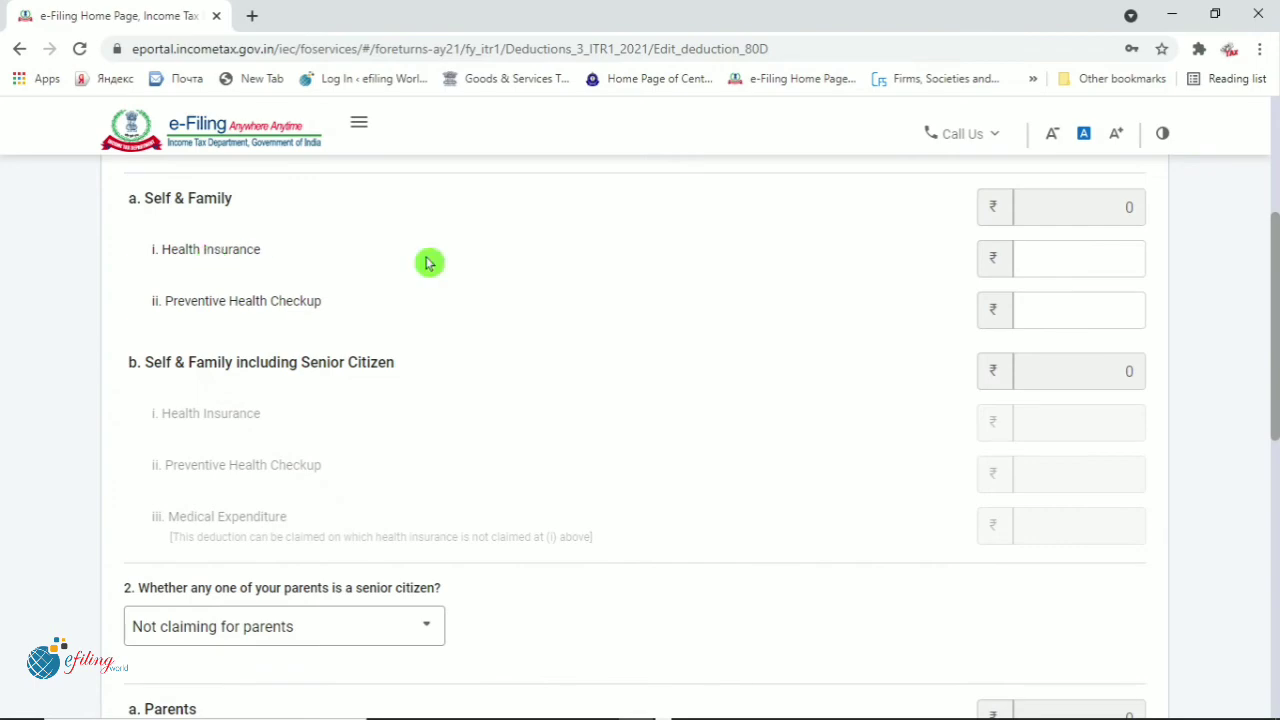
{"action": "left_click", "coordinate": [1094, 257]}
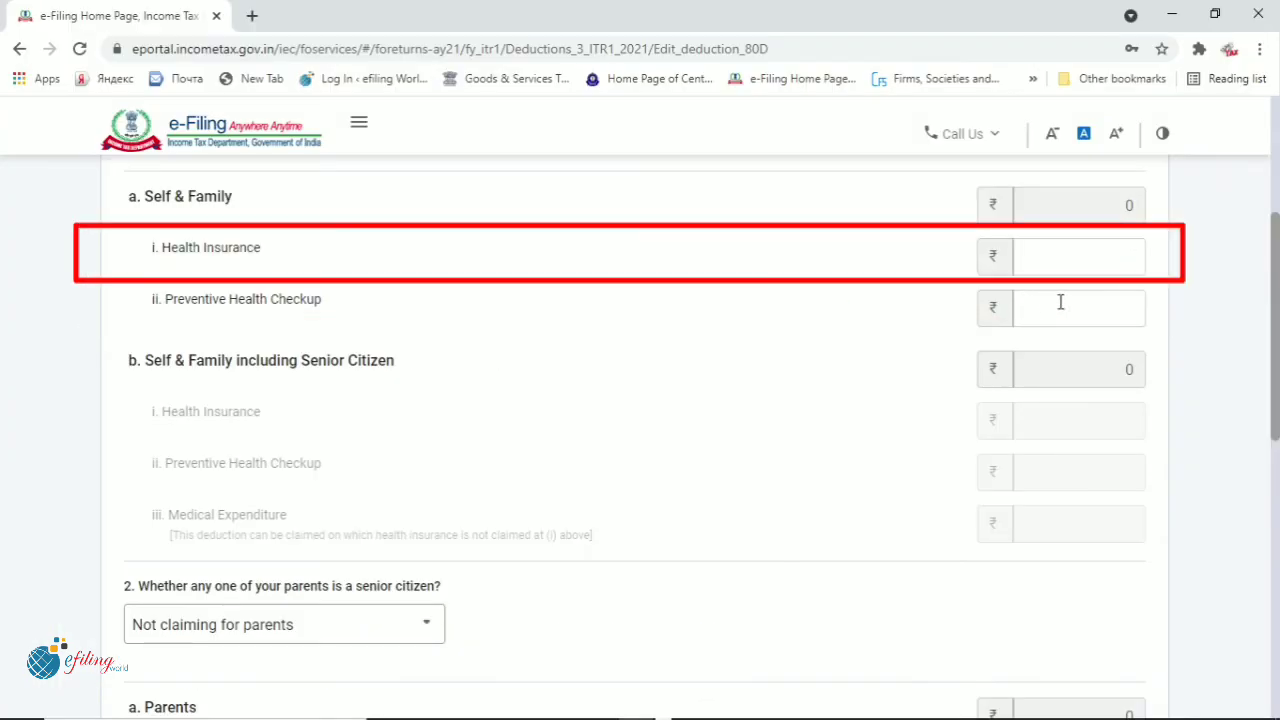
{"action": "type", "text": "1"}
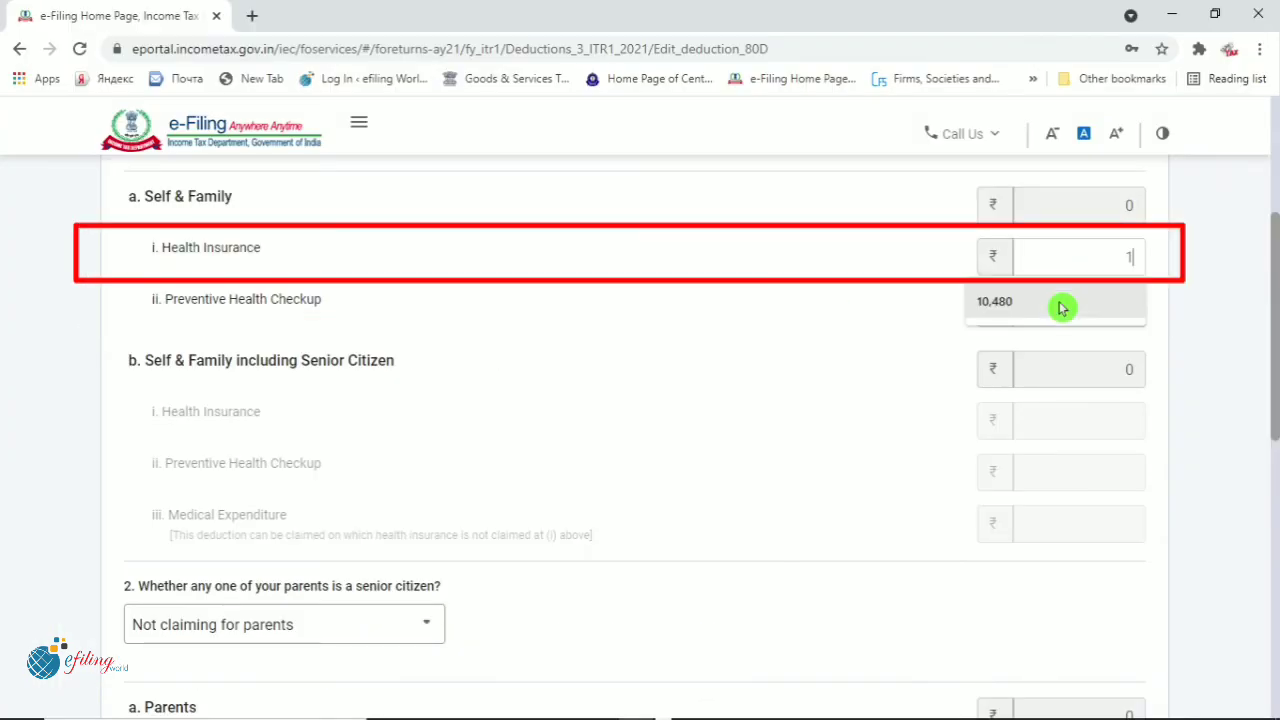
{"action": "type", "text": "0480"}
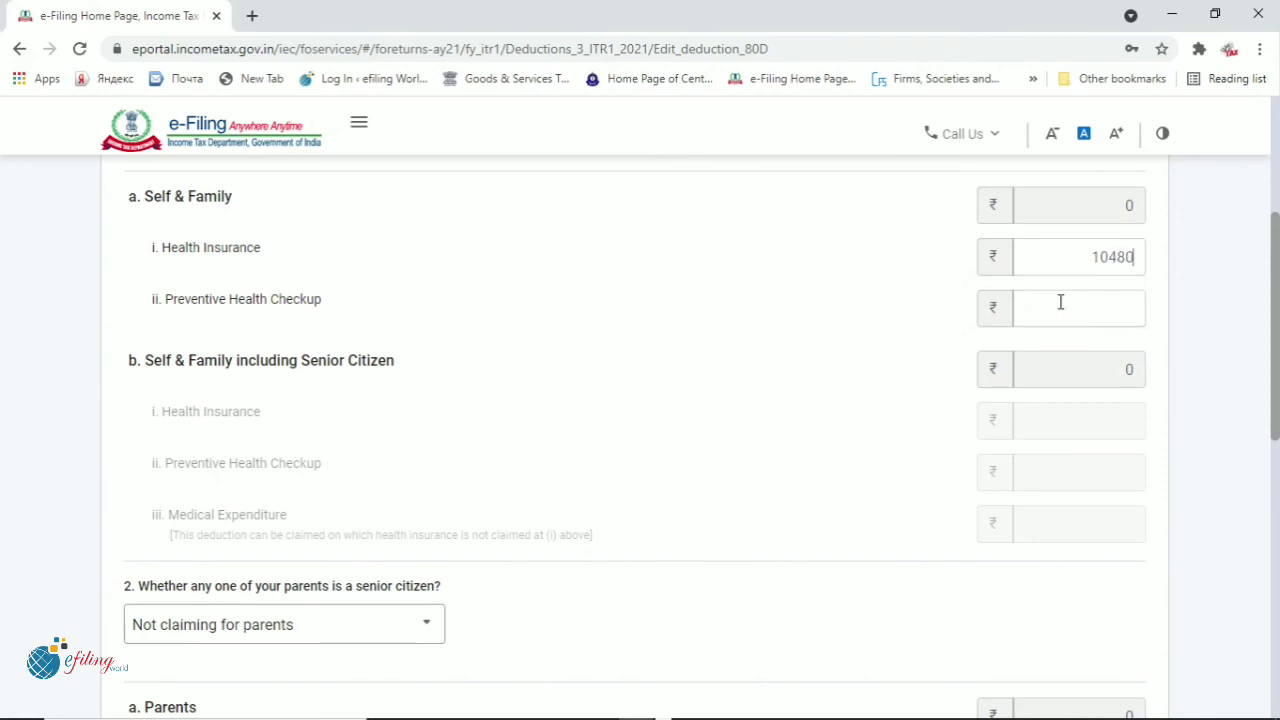
{"action": "left_click", "coordinate": [1060, 302]}
Set the parents question to 'Not claiming for parents' and save the 80D details
{"action": "scroll", "coordinate": [668, 417], "scroll_direction": "down", "scroll_amount": 3}
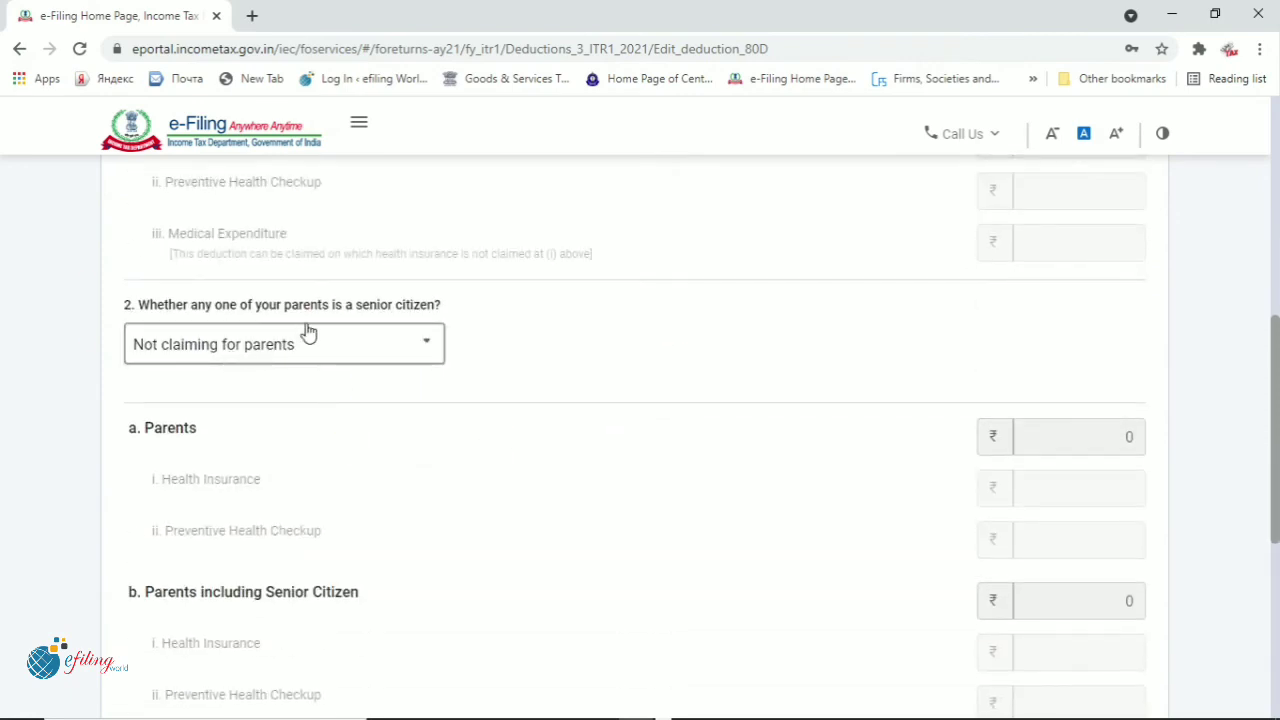
{"action": "left_click", "coordinate": [424, 350]}
{"action": "left_click", "coordinate": [600, 451]}
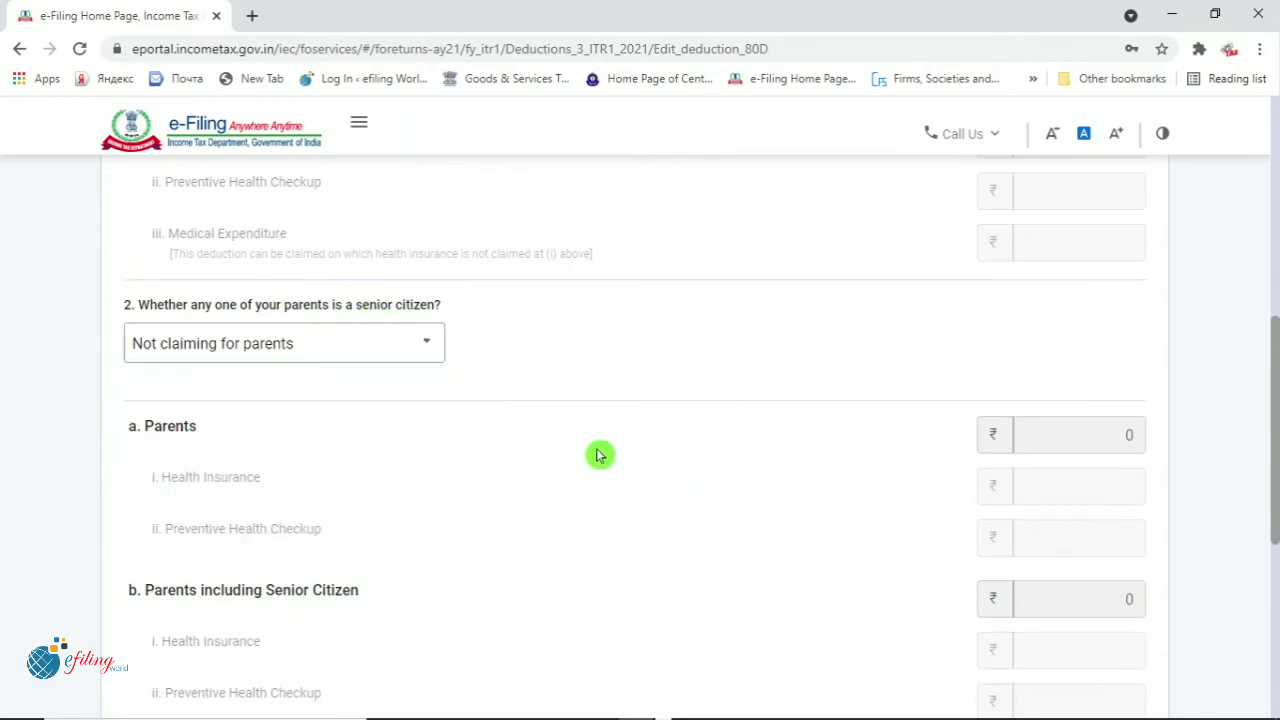
{"action": "left_click", "coordinate": [430, 347]}
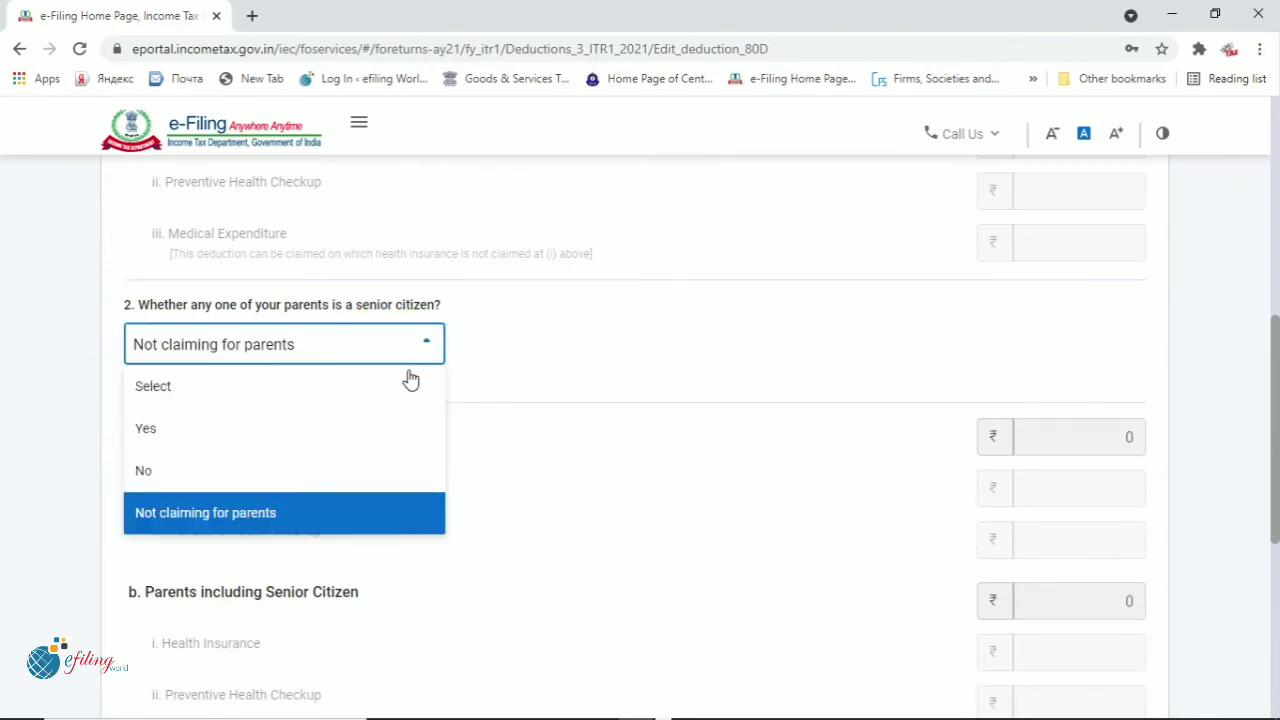
{"action": "left_click", "coordinate": [340, 520]}
{"action": "scroll", "coordinate": [620, 523], "scroll_direction": "down", "scroll_amount": 5}
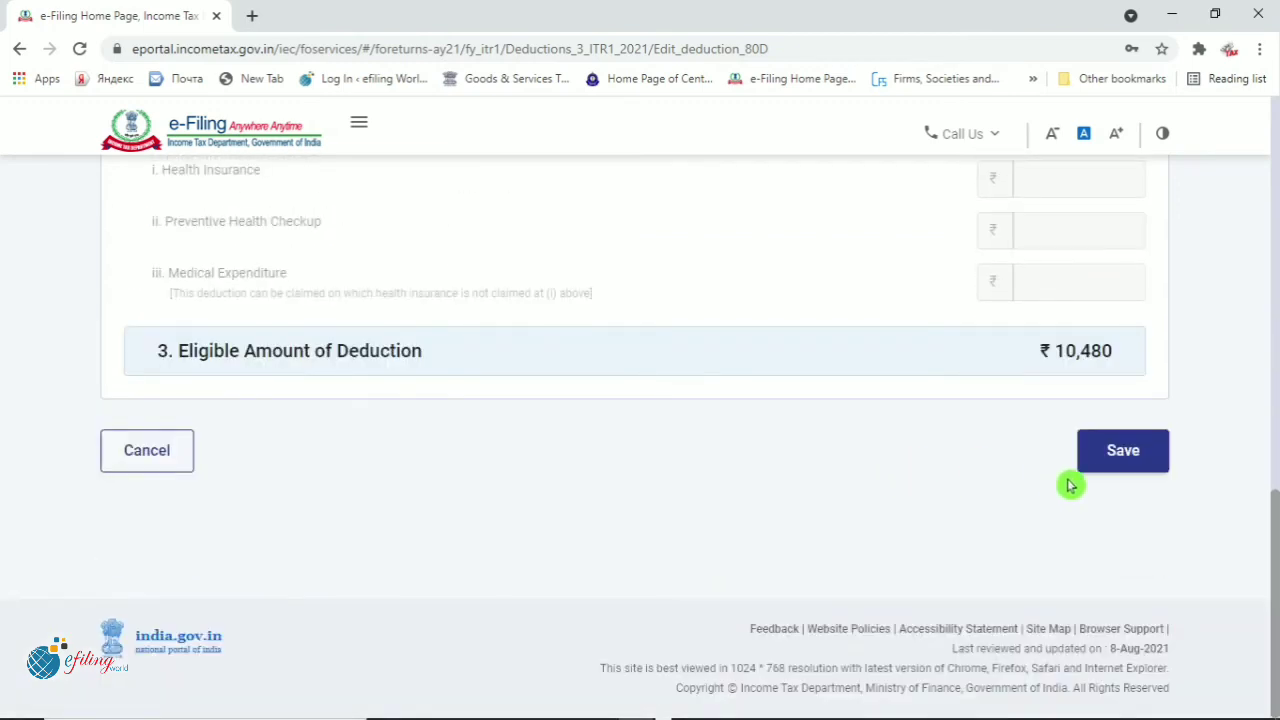
{"action": "left_click", "coordinate": [1125, 460]}
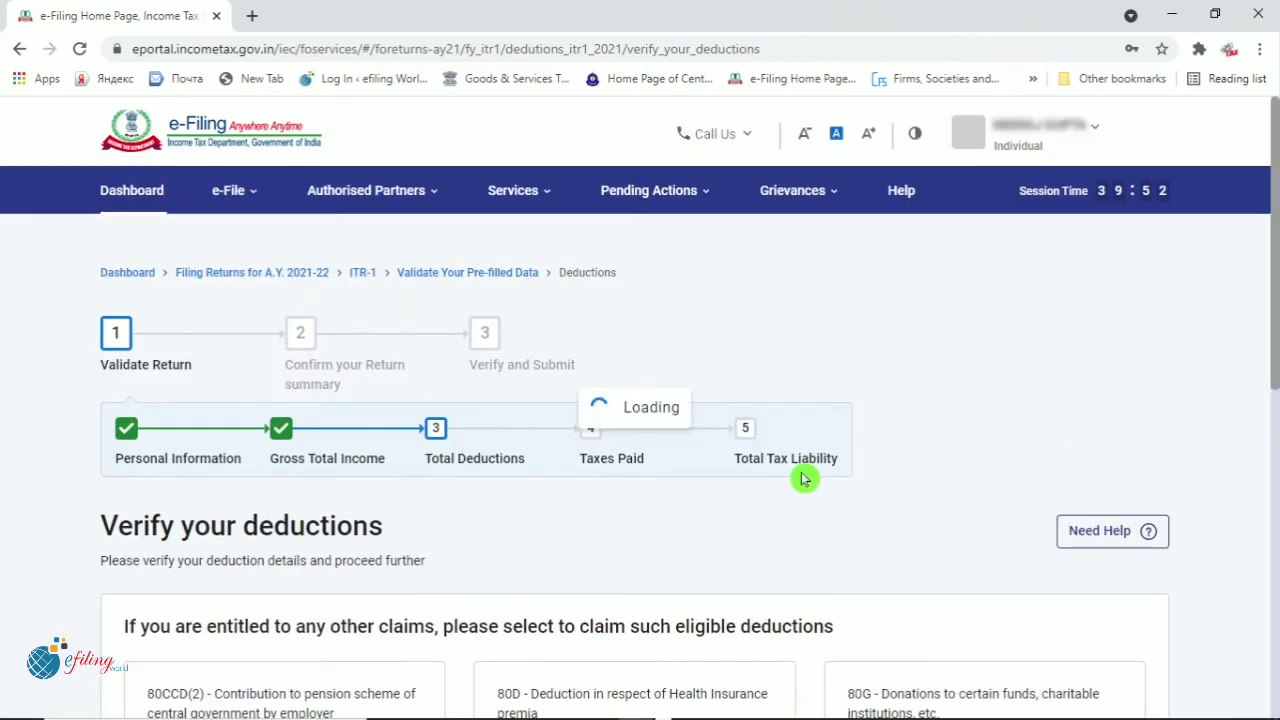
Review the 80C, 80D and 80TTA deductions totalling ₹67,006 and confirm them
{"action": "scroll", "coordinate": [805, 479], "scroll_direction": "down", "scroll_amount": 3}
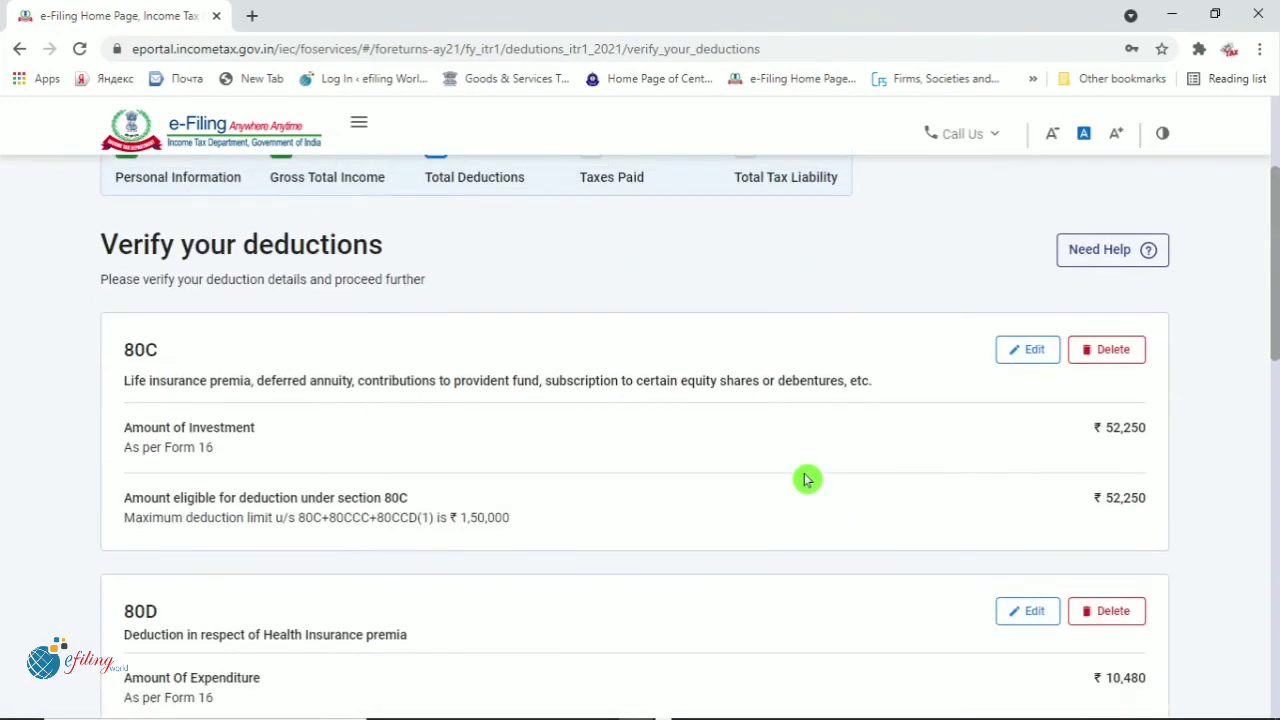
{"action": "scroll", "coordinate": [812, 477], "scroll_direction": "down", "scroll_amount": 3}
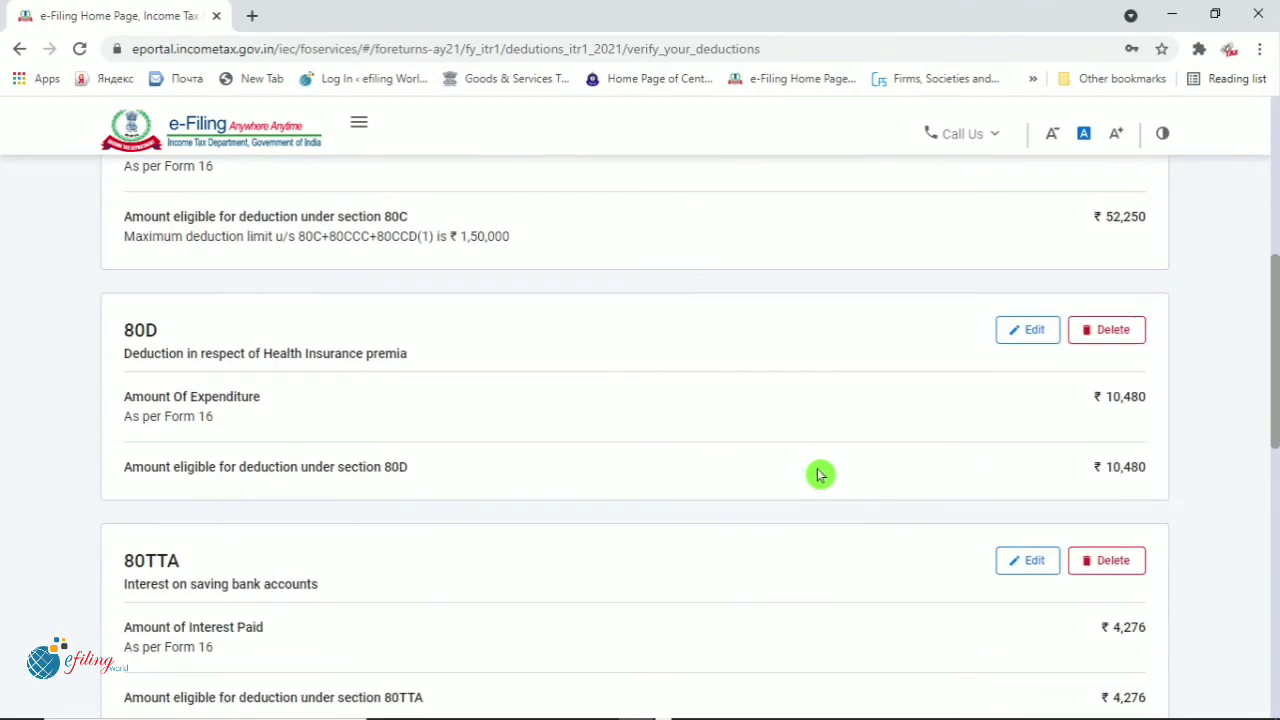
{"action": "scroll", "coordinate": [755, 470], "scroll_direction": "down", "scroll_amount": 4}
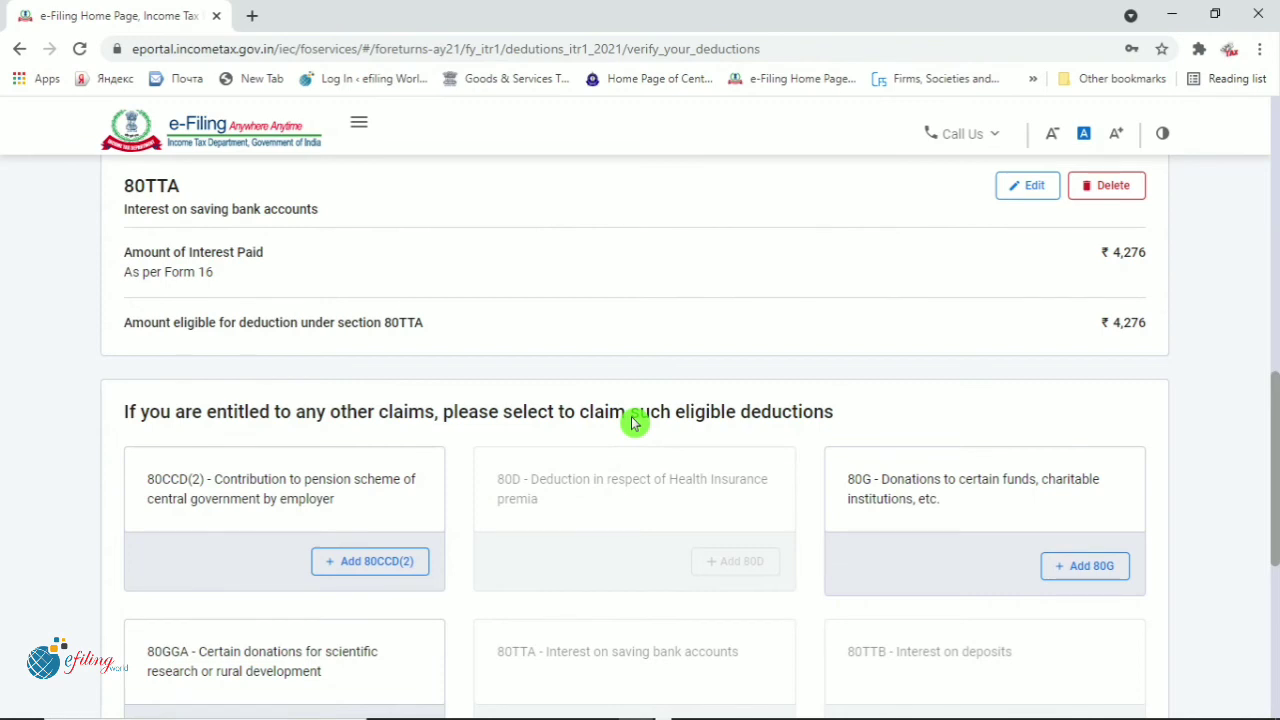
{"action": "scroll", "coordinate": [632, 424], "scroll_direction": "down", "scroll_amount": 4}
{"action": "scroll", "coordinate": [632, 424], "scroll_direction": "down", "scroll_amount": 1}
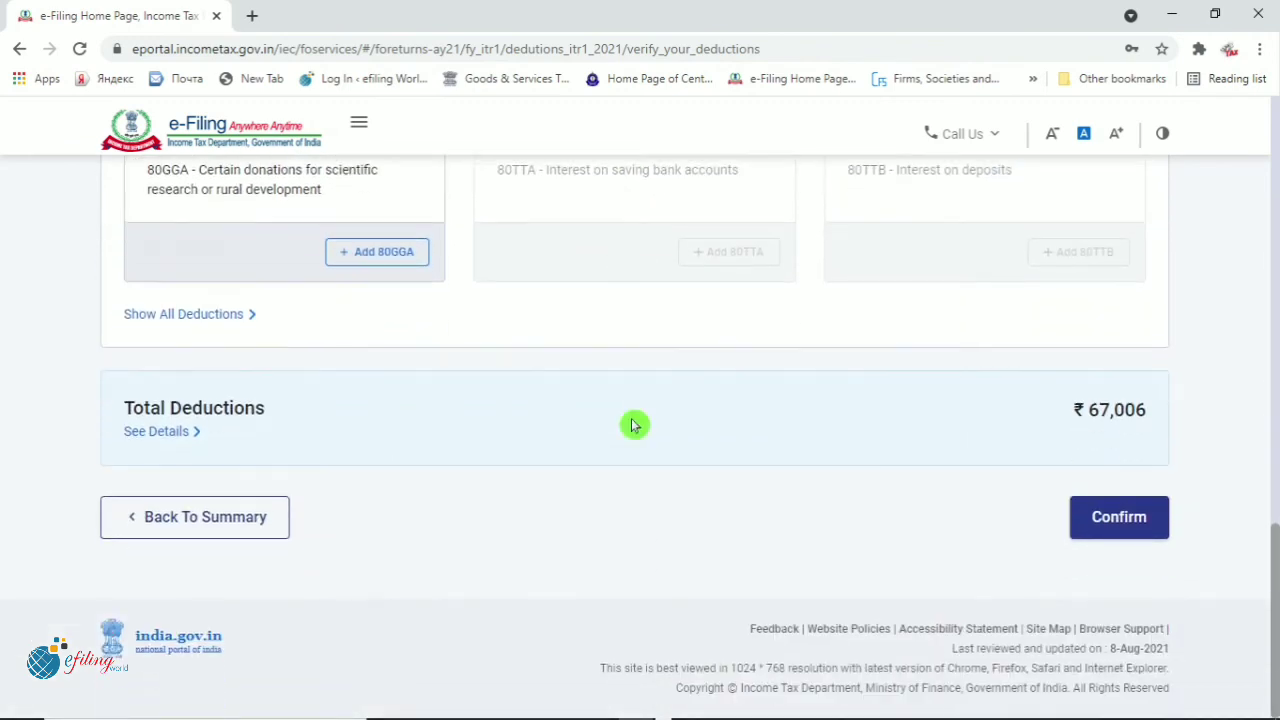
{"action": "left_click_drag", "start_coordinate": [1068, 413], "coordinate": [1192, 415]}
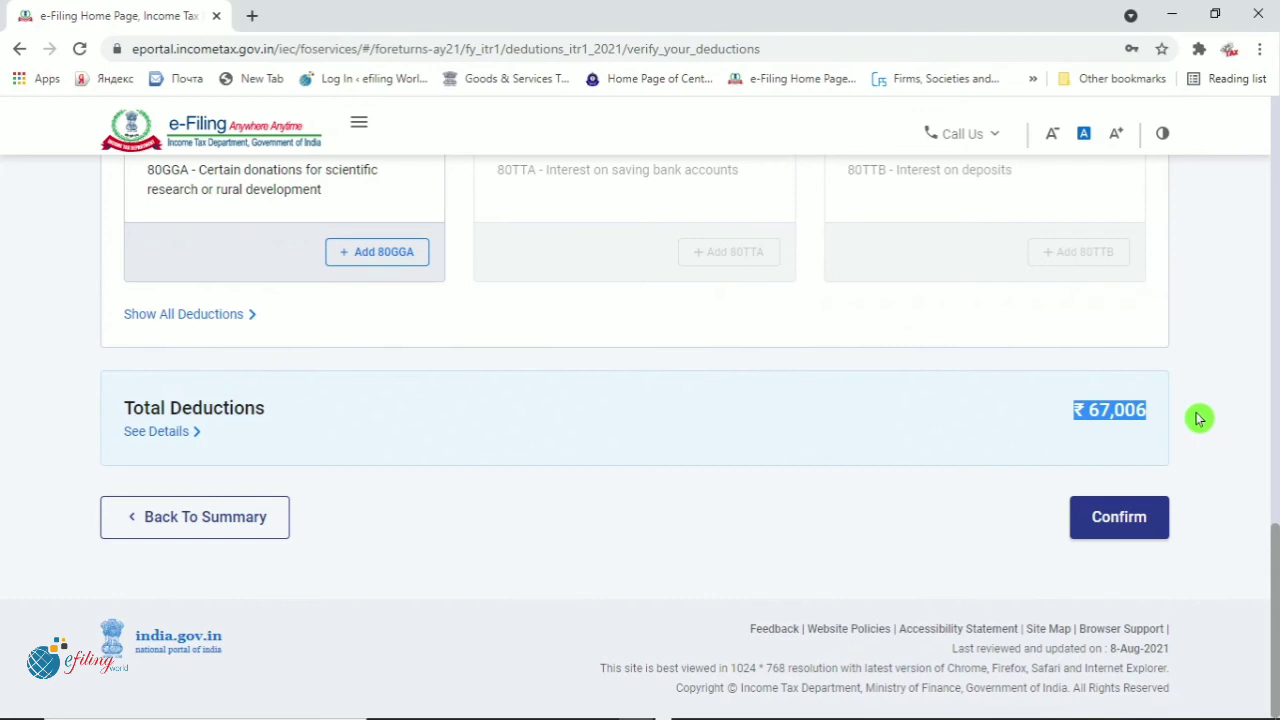
{"action": "left_click", "coordinate": [1134, 520]}
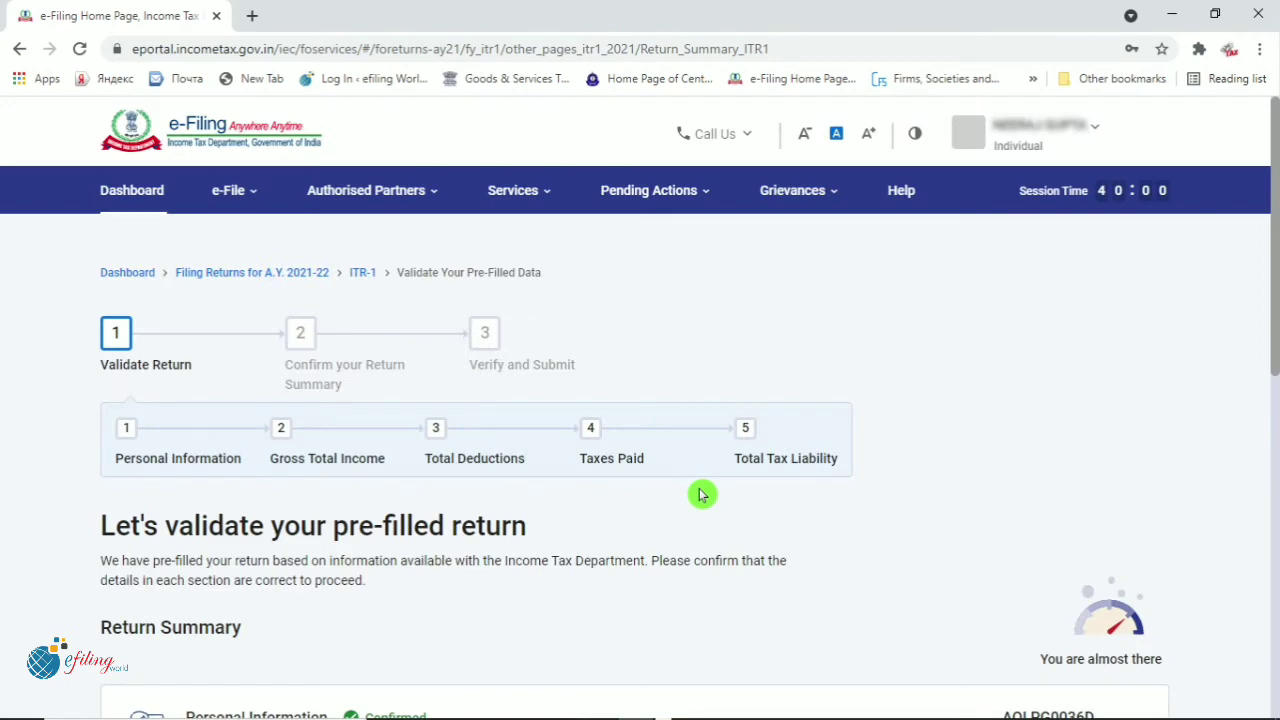
Open the Tax Paid row on the Return Summary to review taxes paid
{"action": "scroll", "coordinate": [1154, 437], "scroll_direction": "down", "scroll_amount": 4}
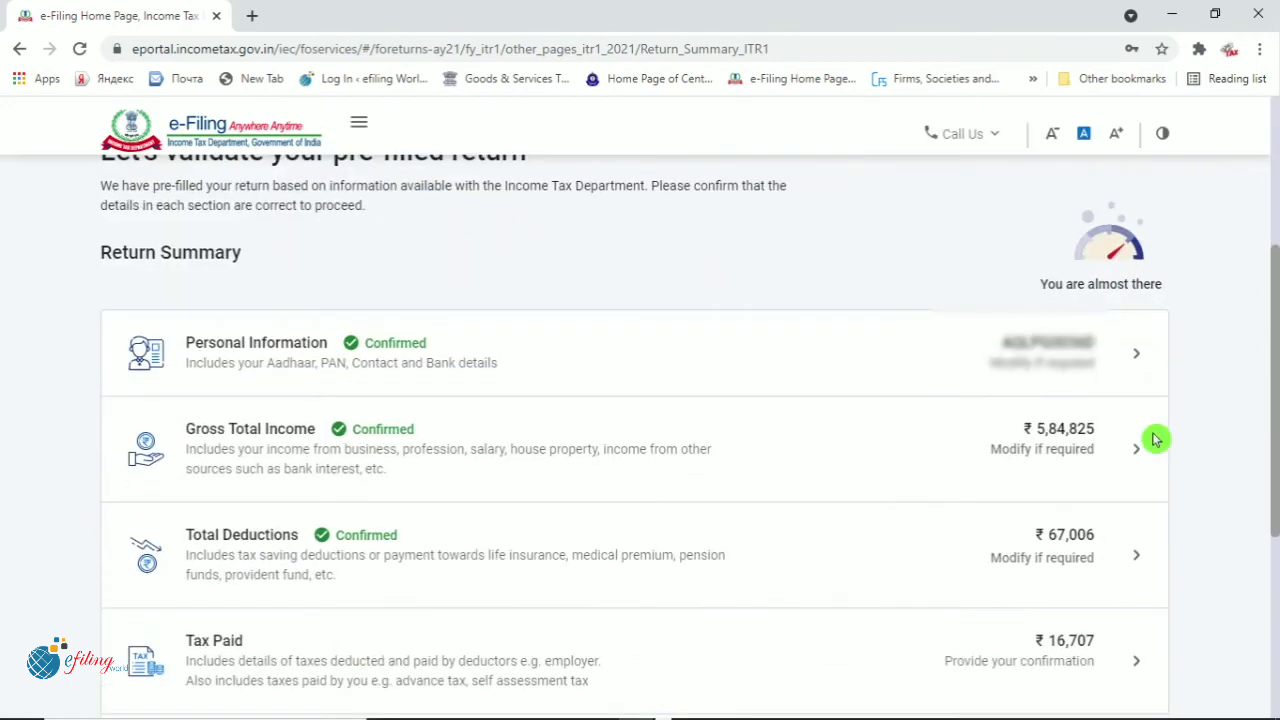
{"action": "scroll", "coordinate": [1155, 442], "scroll_direction": "down", "scroll_amount": 1}
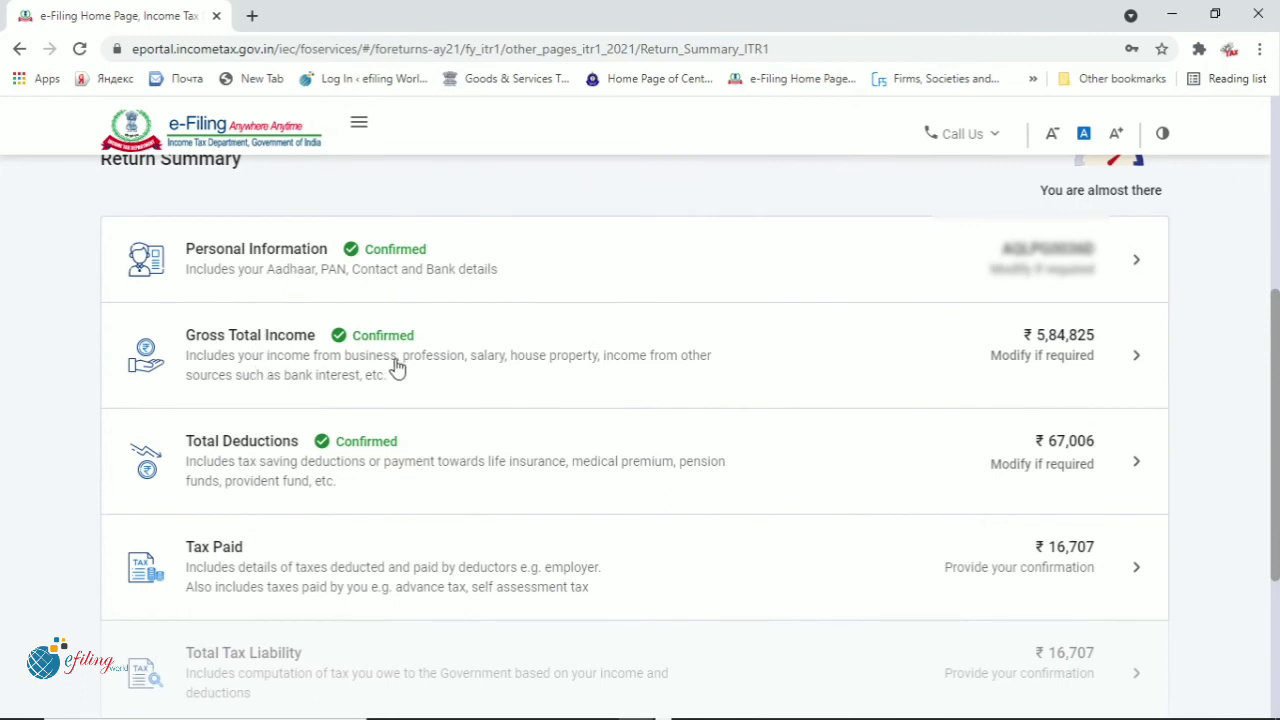
{"action": "scroll", "coordinate": [396, 367], "scroll_direction": "down", "scroll_amount": 2}
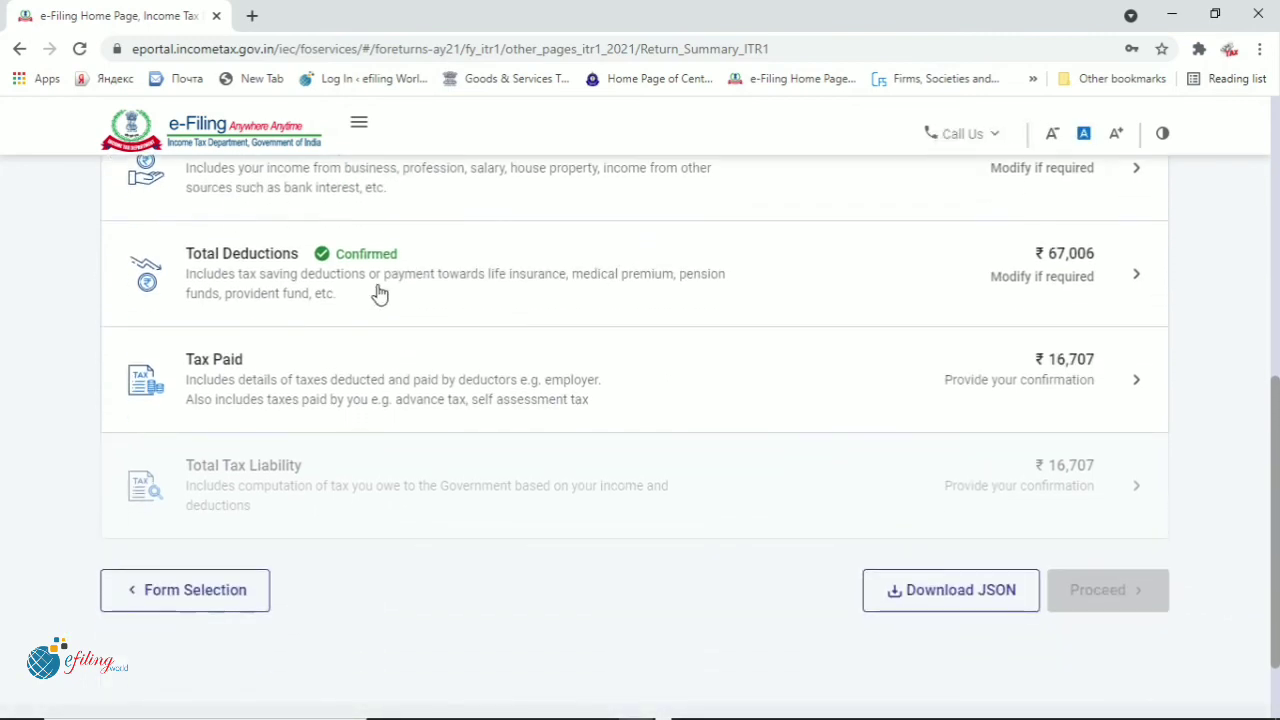
{"action": "left_click", "coordinate": [410, 396]}
{"action": "scroll", "coordinate": [1151, 469], "scroll_direction": "down", "scroll_amount": 1}
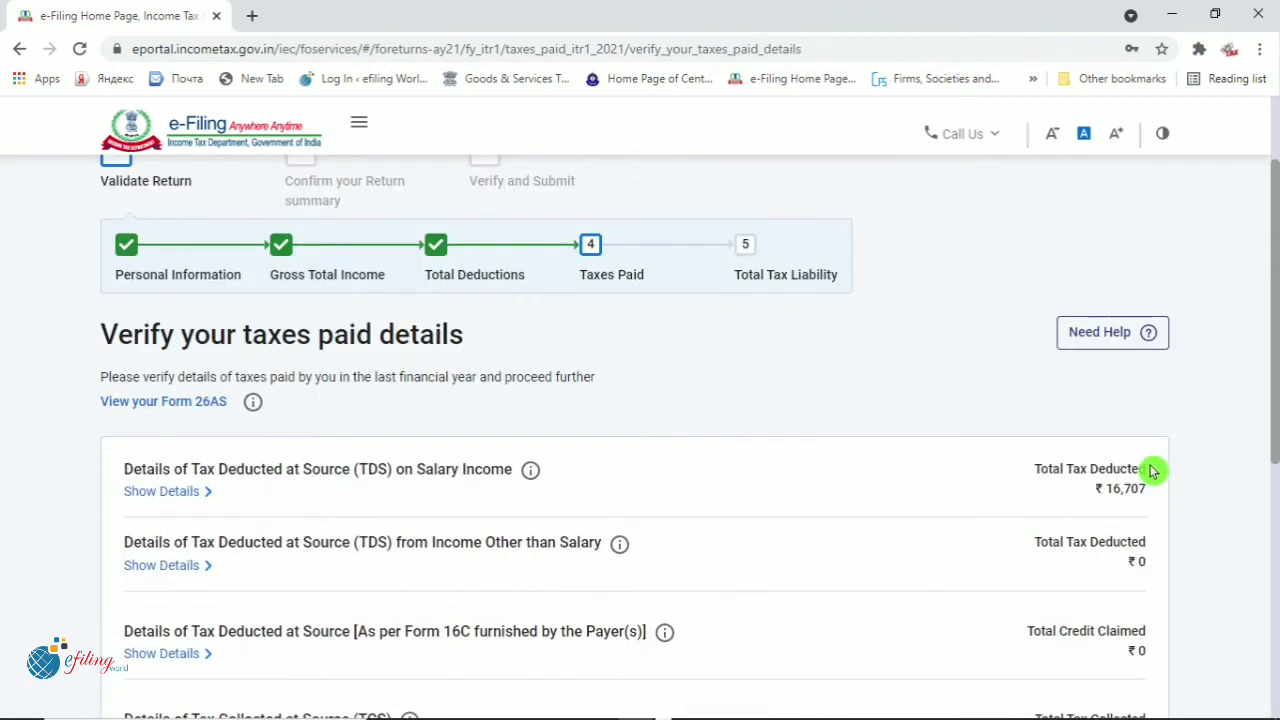
Expand the TDS on Salary Income details: ₹16,707 deducted on ₹674,816, matching Form 26AS
{"action": "scroll", "coordinate": [1151, 469], "scroll_direction": "down", "scroll_amount": 2}
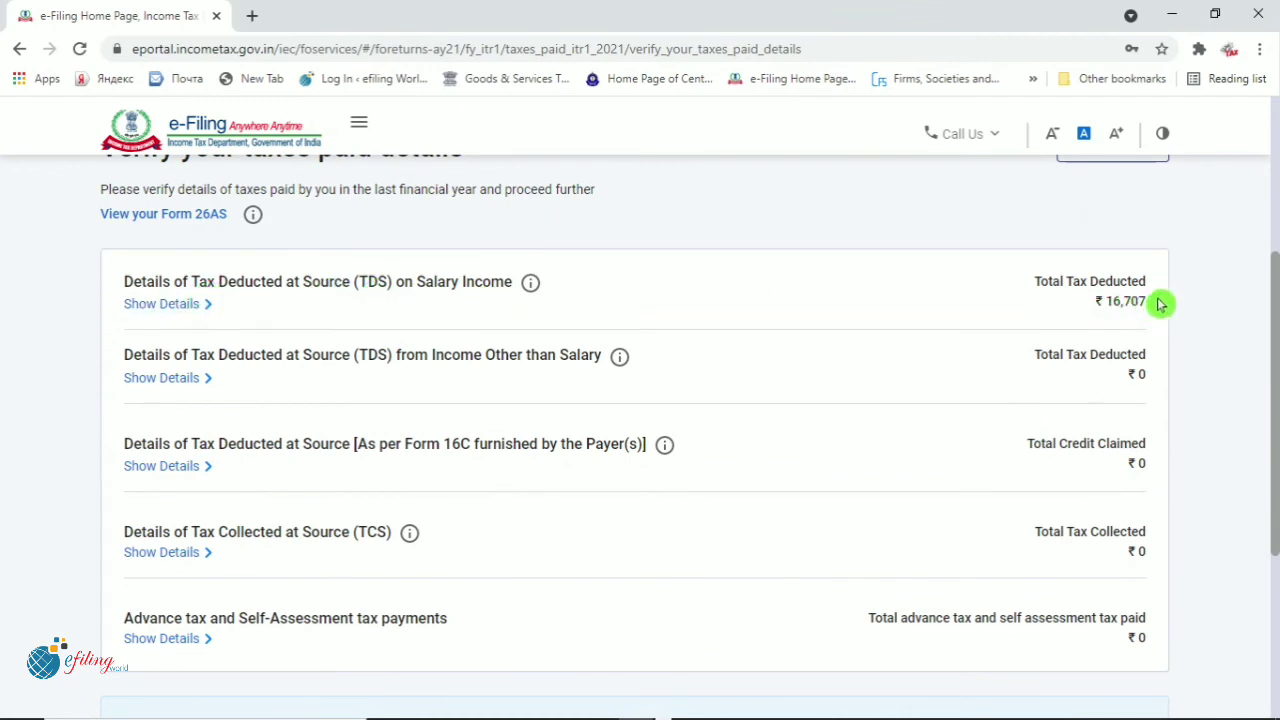
{"action": "left_click", "coordinate": [160, 312]}
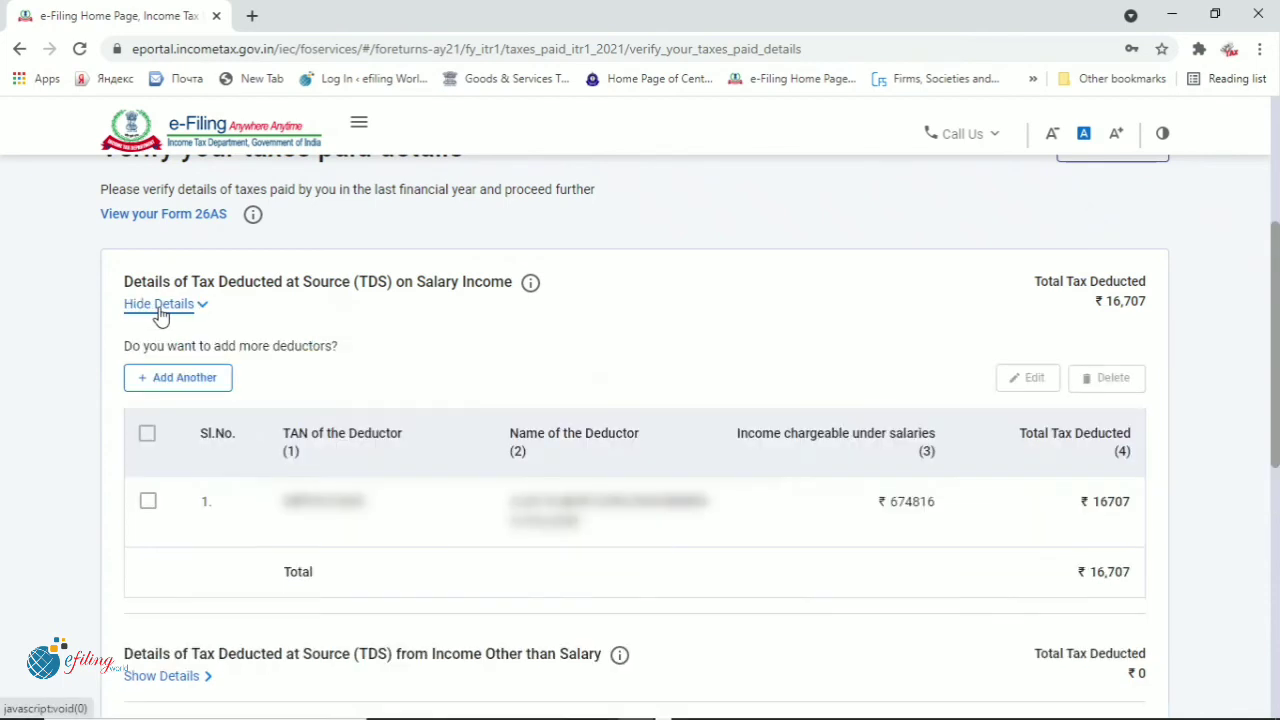
{"action": "scroll", "coordinate": [583, 626], "scroll_direction": "down", "scroll_amount": 1}
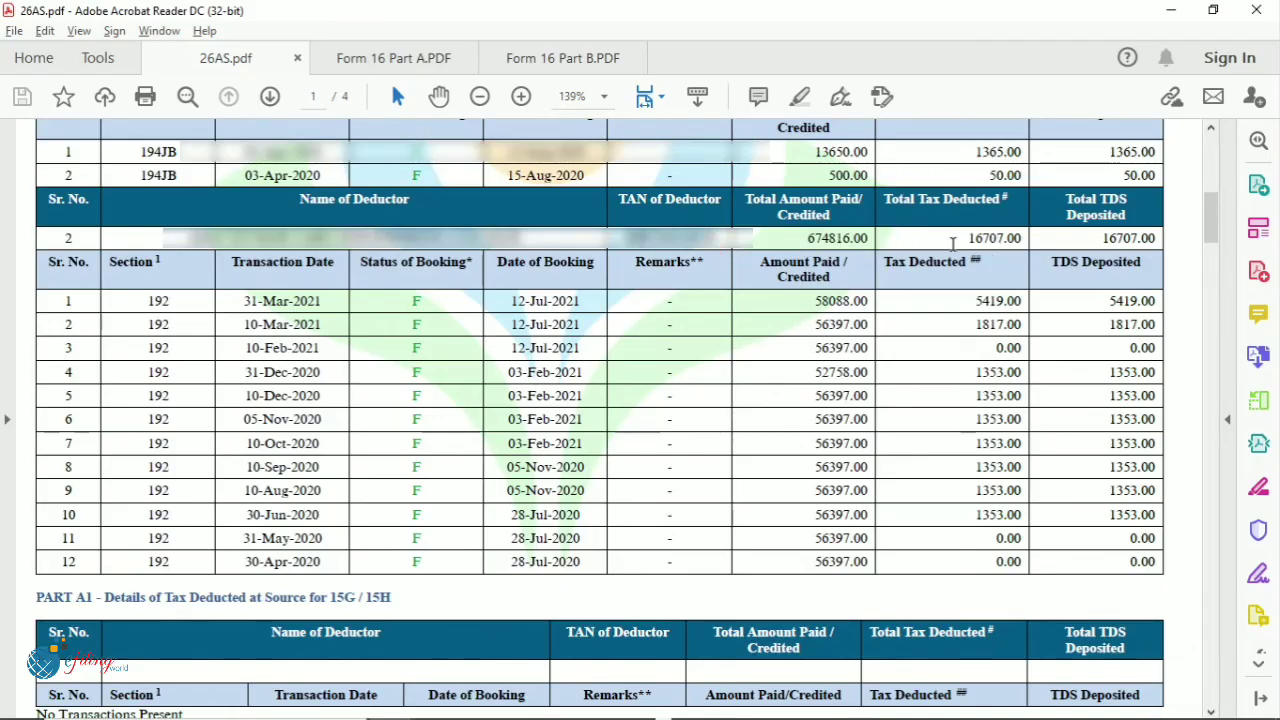
{"action": "scroll", "coordinate": [960, 280], "scroll_direction": "down", "scroll_amount": 3}
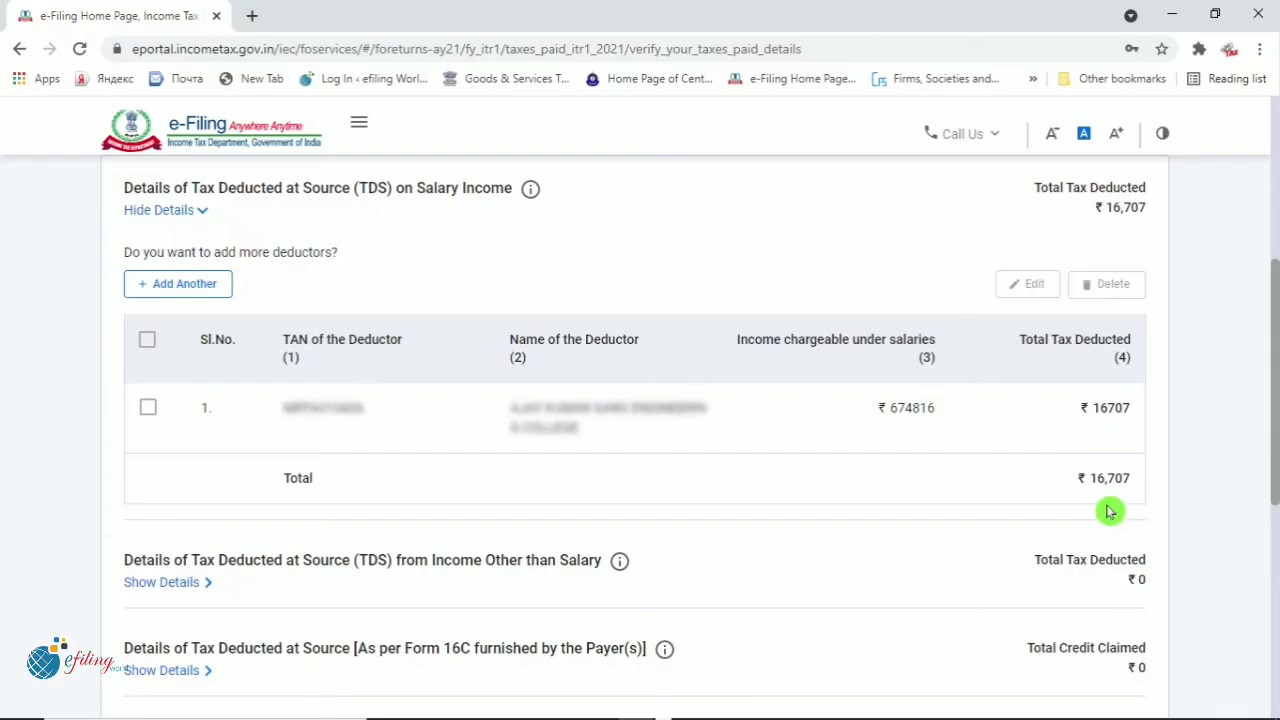
Check ₹0 tax collected and Total Taxes Paid ₹16,707, then confirm
{"action": "scroll", "coordinate": [1108, 511], "scroll_direction": "down", "scroll_amount": 1}
{"action": "scroll", "coordinate": [1110, 512], "scroll_direction": "down", "scroll_amount": 1}
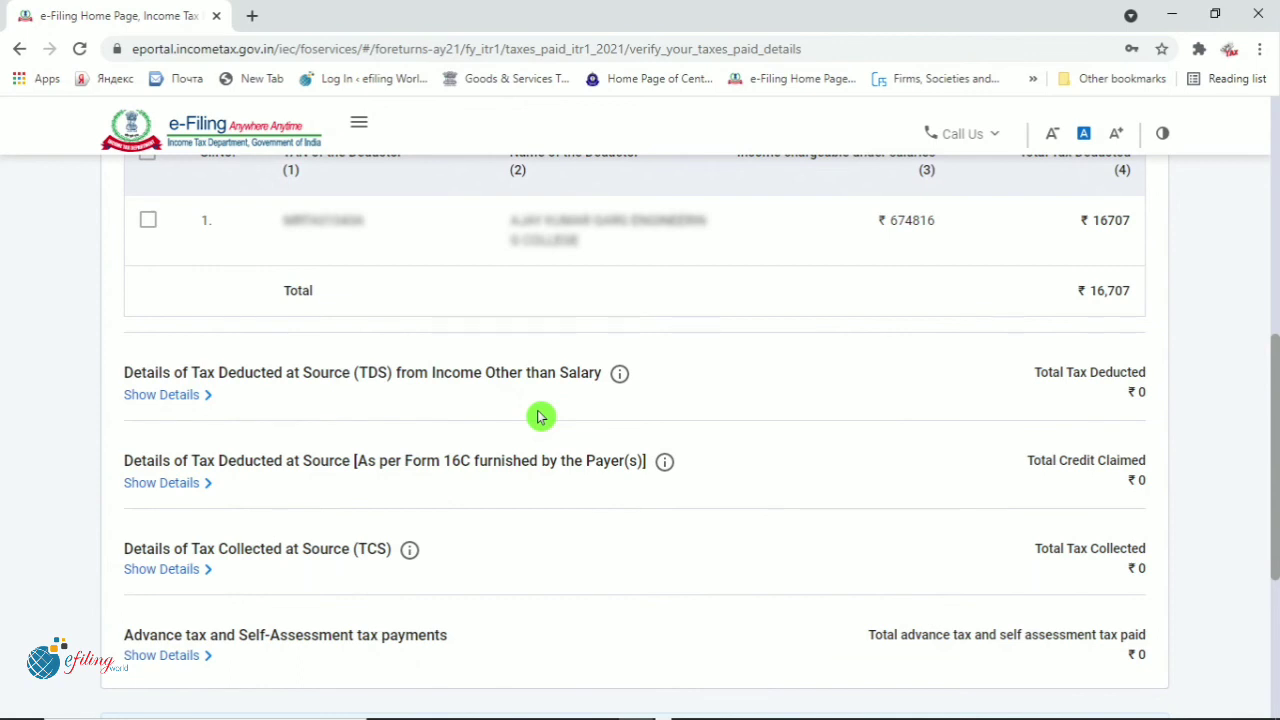
{"action": "scroll", "coordinate": [540, 417], "scroll_direction": "down", "scroll_amount": 3}
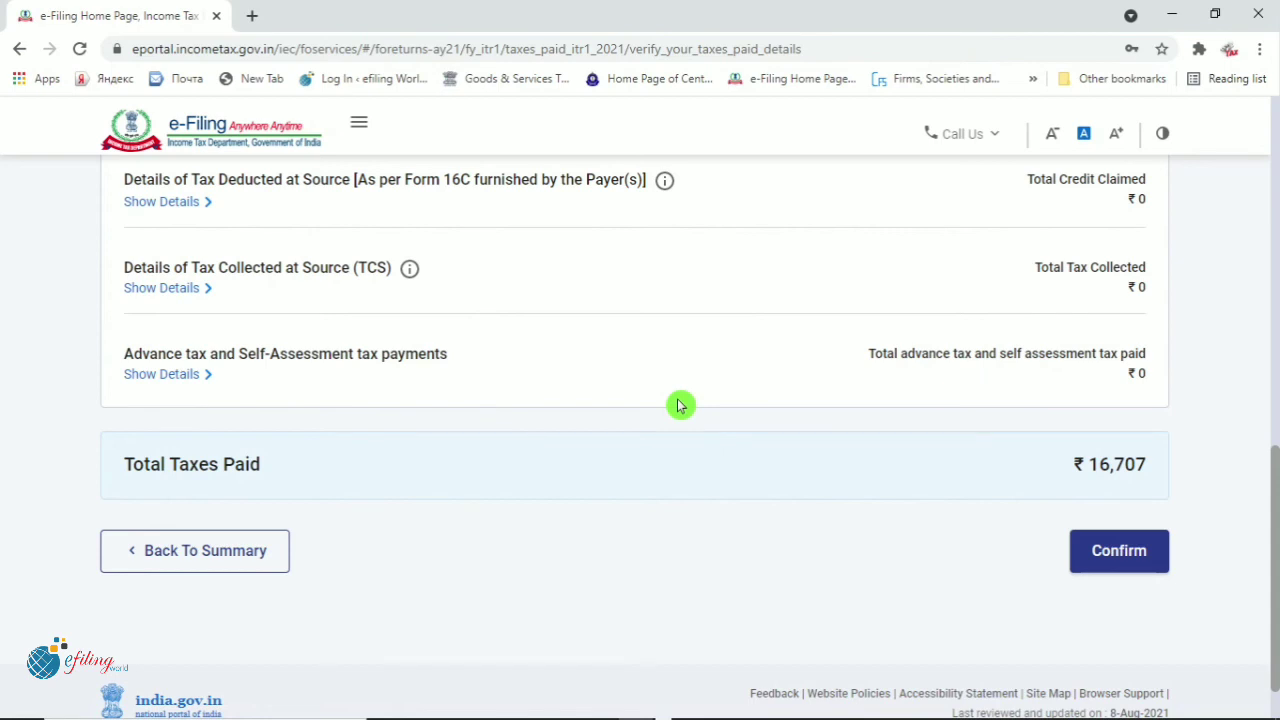
{"action": "left_click_drag", "start_coordinate": [1128, 289], "coordinate": [1151, 289]}
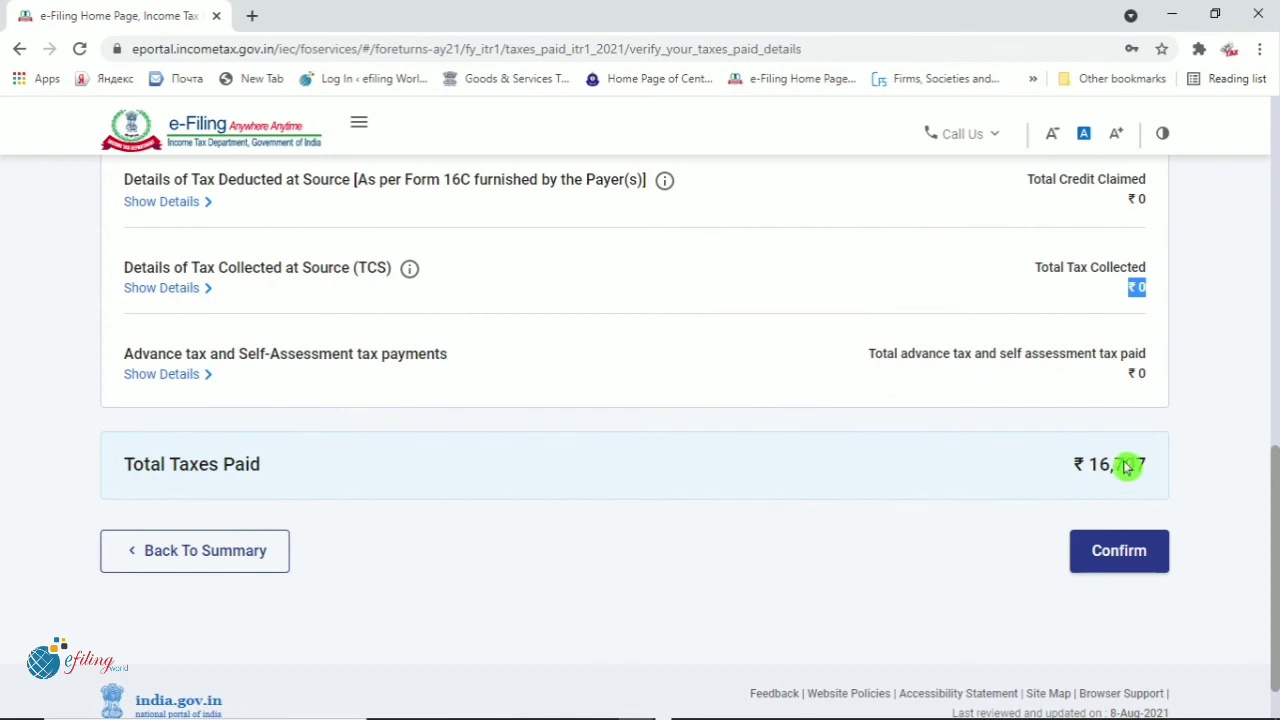
{"action": "left_click_drag", "start_coordinate": [1068, 464], "coordinate": [1158, 465]}
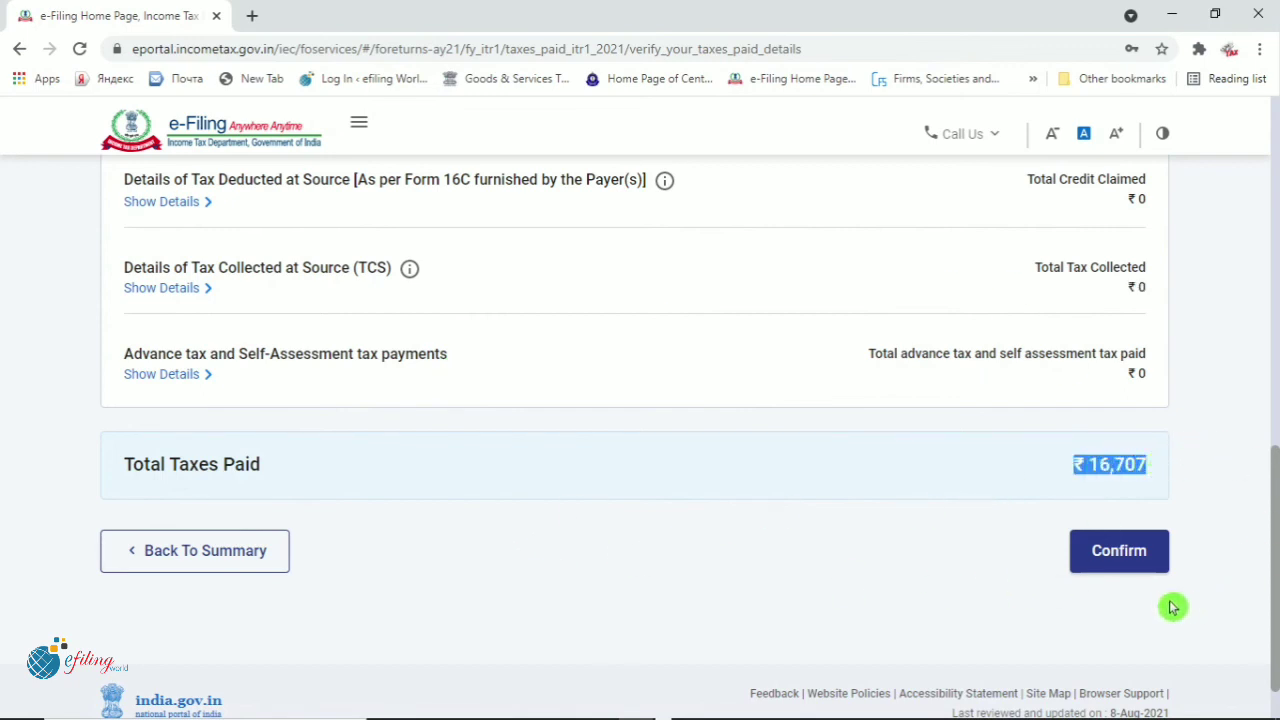
{"action": "left_click", "coordinate": [1119, 566]}
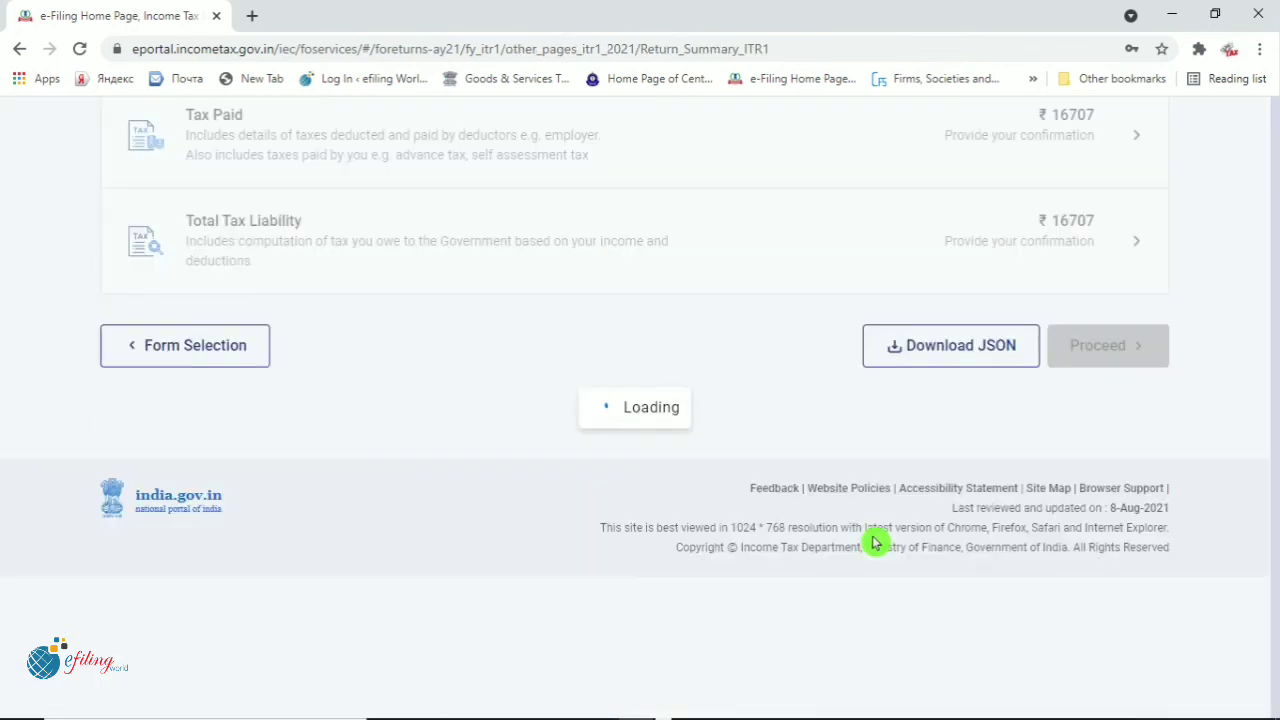
{"action": "scroll", "coordinate": [860, 525], "scroll_direction": "down", "scroll_amount": 3}
{"action": "scroll", "coordinate": [848, 508], "scroll_direction": "down", "scroll_amount": 3}
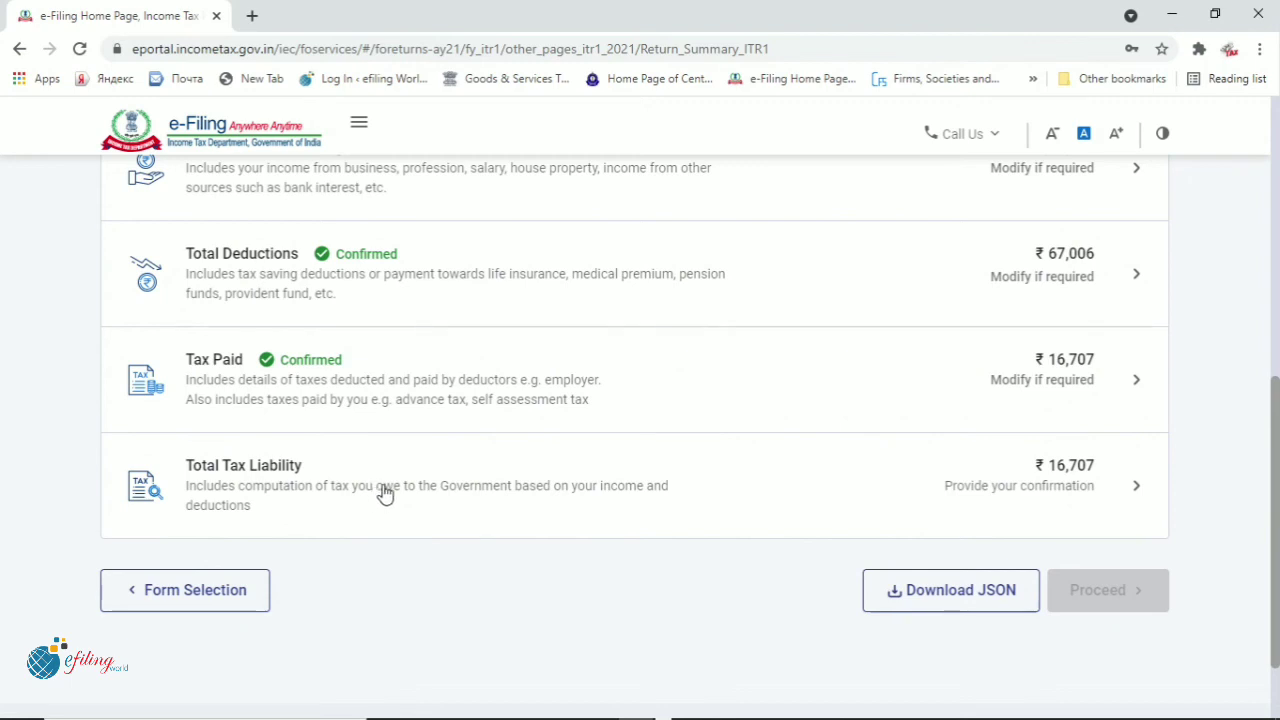
{"action": "left_click", "coordinate": [571, 486]}
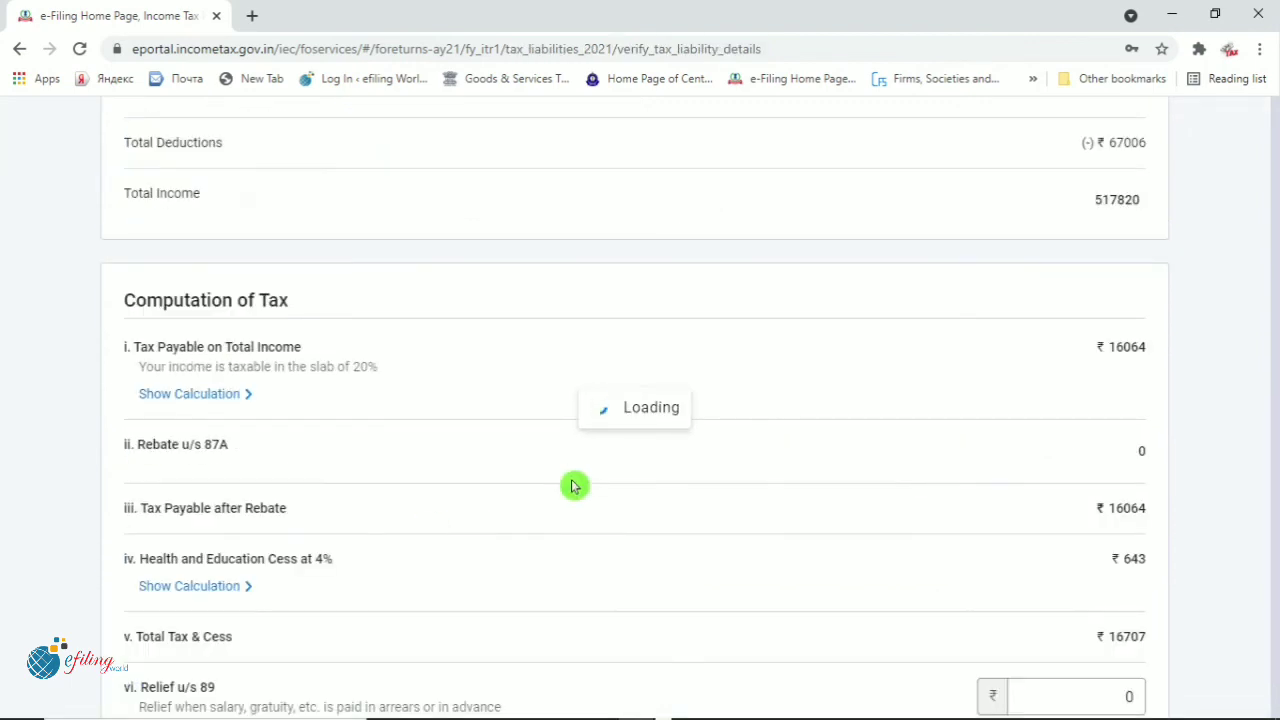
{"action": "scroll", "coordinate": [1100, 411], "scroll_direction": "down", "scroll_amount": 3}
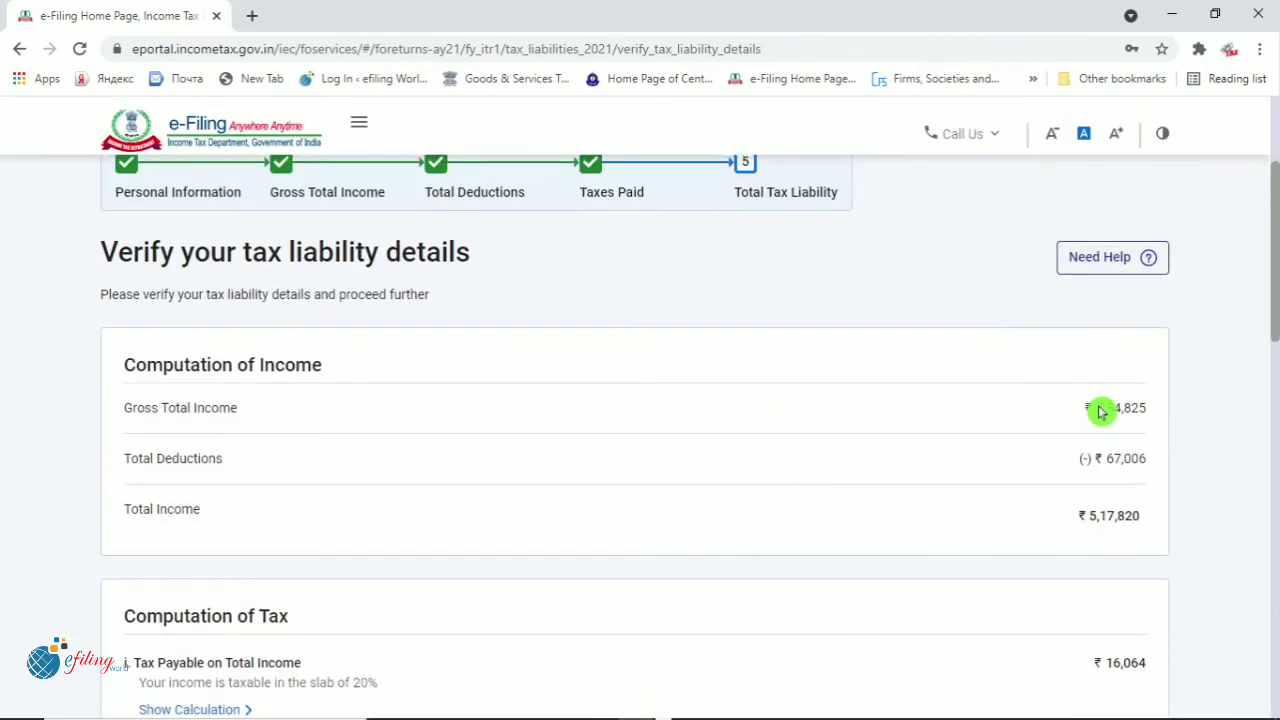
{"action": "scroll", "coordinate": [423, 591], "scroll_direction": "down", "scroll_amount": 1}
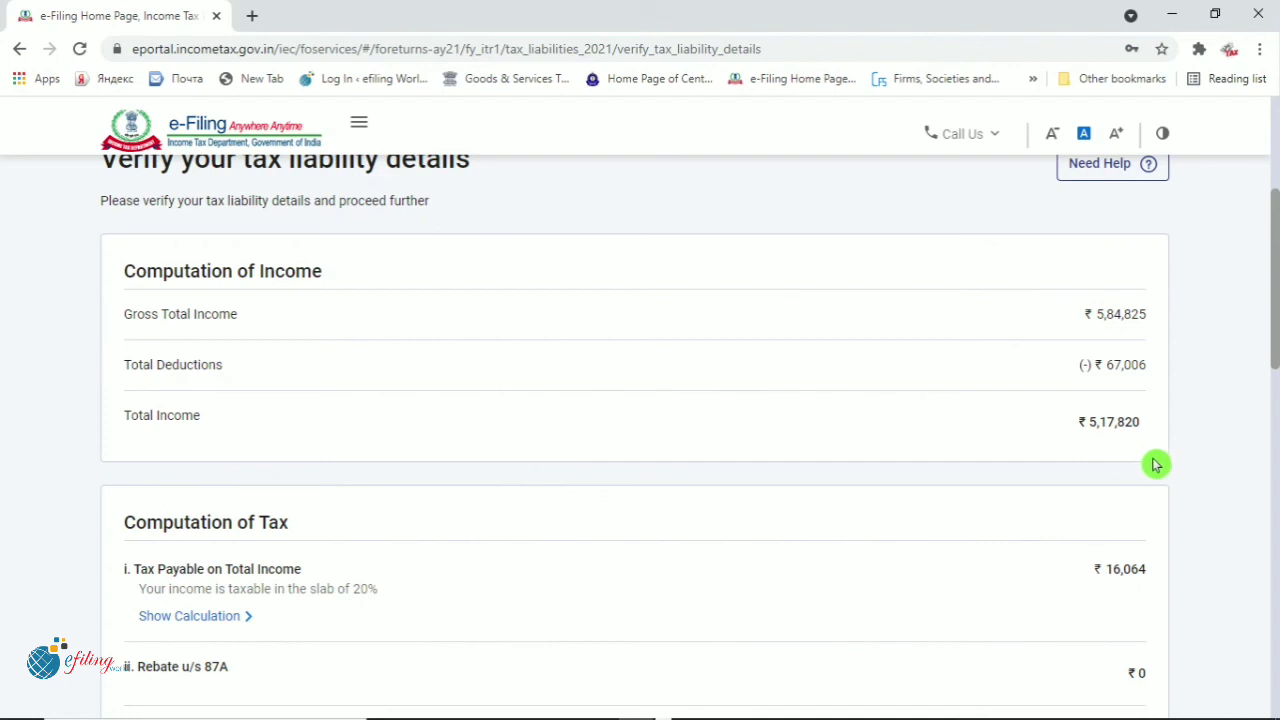
{"action": "scroll", "coordinate": [1155, 464], "scroll_direction": "down", "scroll_amount": 2}
{"action": "scroll", "coordinate": [1155, 464], "scroll_direction": "down", "scroll_amount": 1}
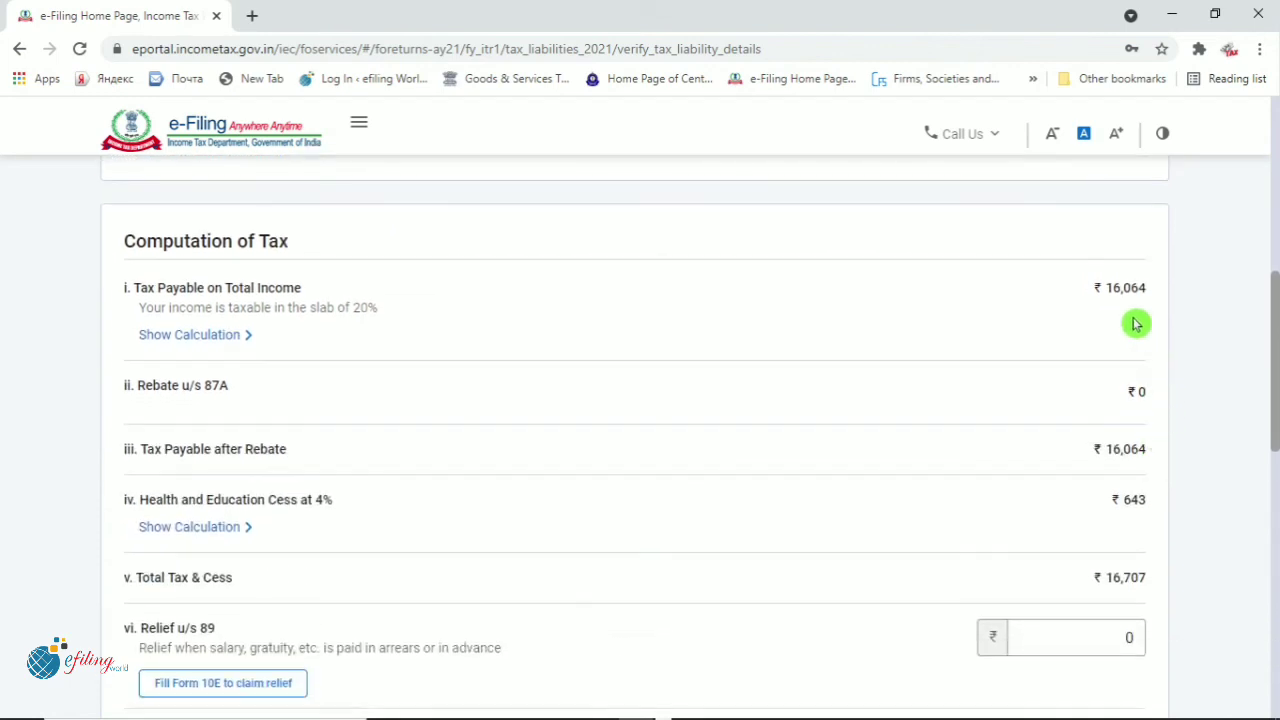
{"action": "left_click_drag", "start_coordinate": [1108, 292], "coordinate": [1163, 319]}
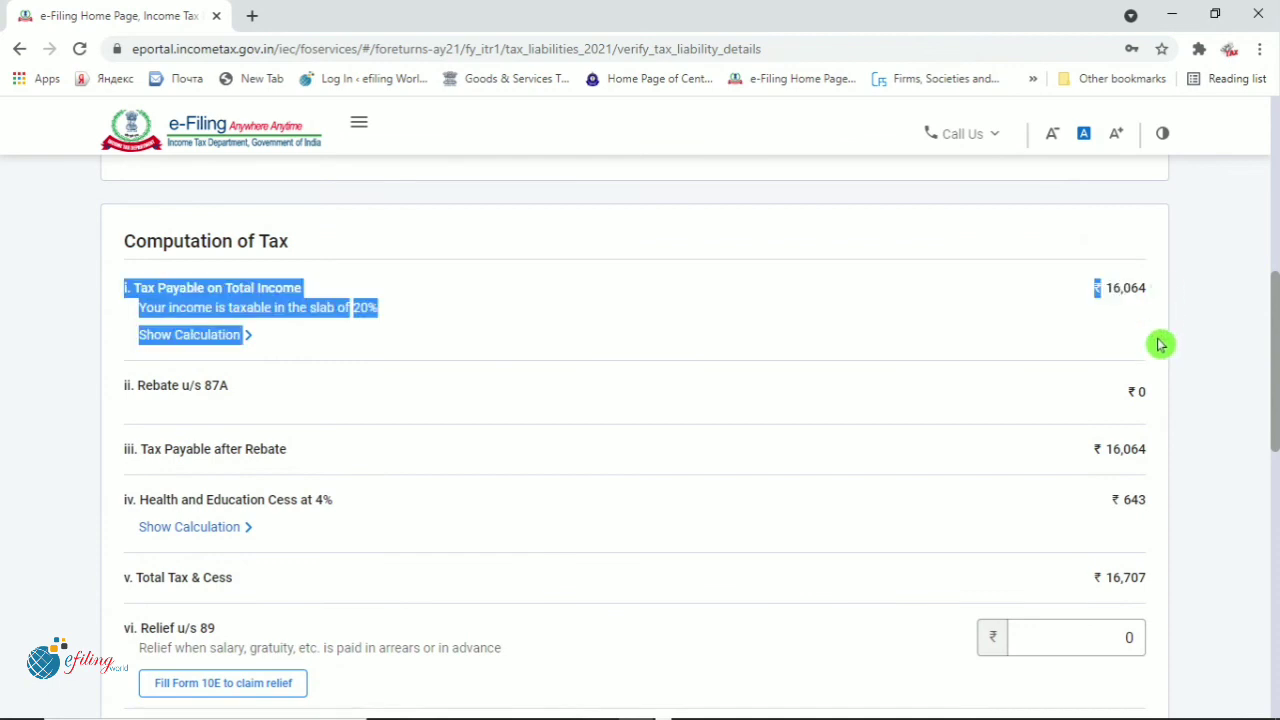
{"action": "scroll", "coordinate": [1143, 385], "scroll_direction": "down", "scroll_amount": 2}
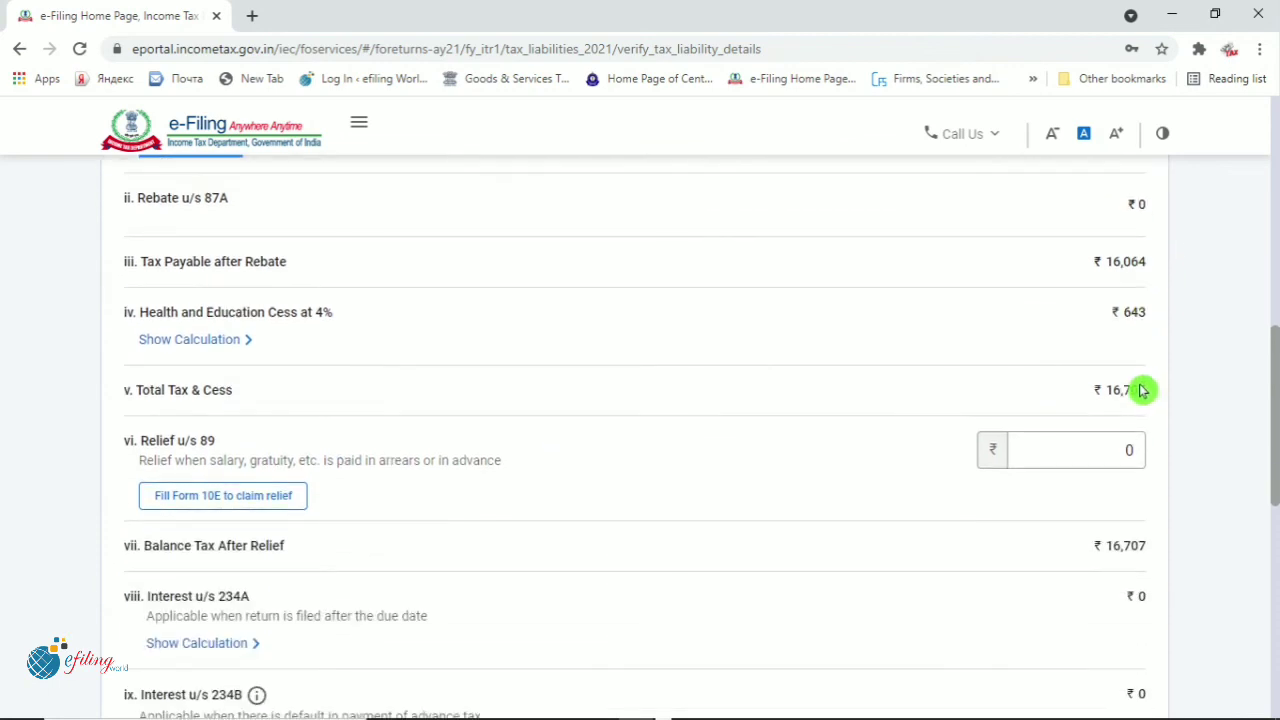
{"action": "scroll", "coordinate": [1143, 390], "scroll_direction": "down", "scroll_amount": 2}
{"action": "scroll", "coordinate": [1143, 390], "scroll_direction": "up", "scroll_amount": 1}
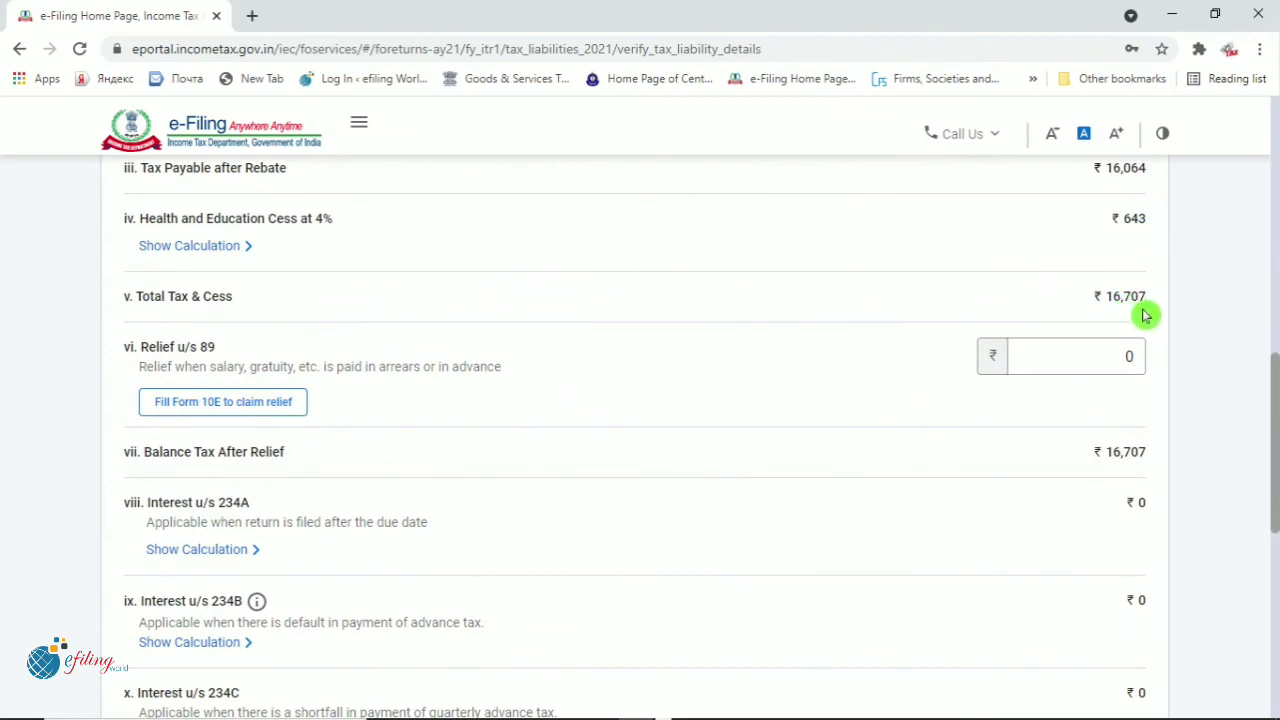
{"action": "scroll", "coordinate": [1143, 317], "scroll_direction": "down", "scroll_amount": 3}
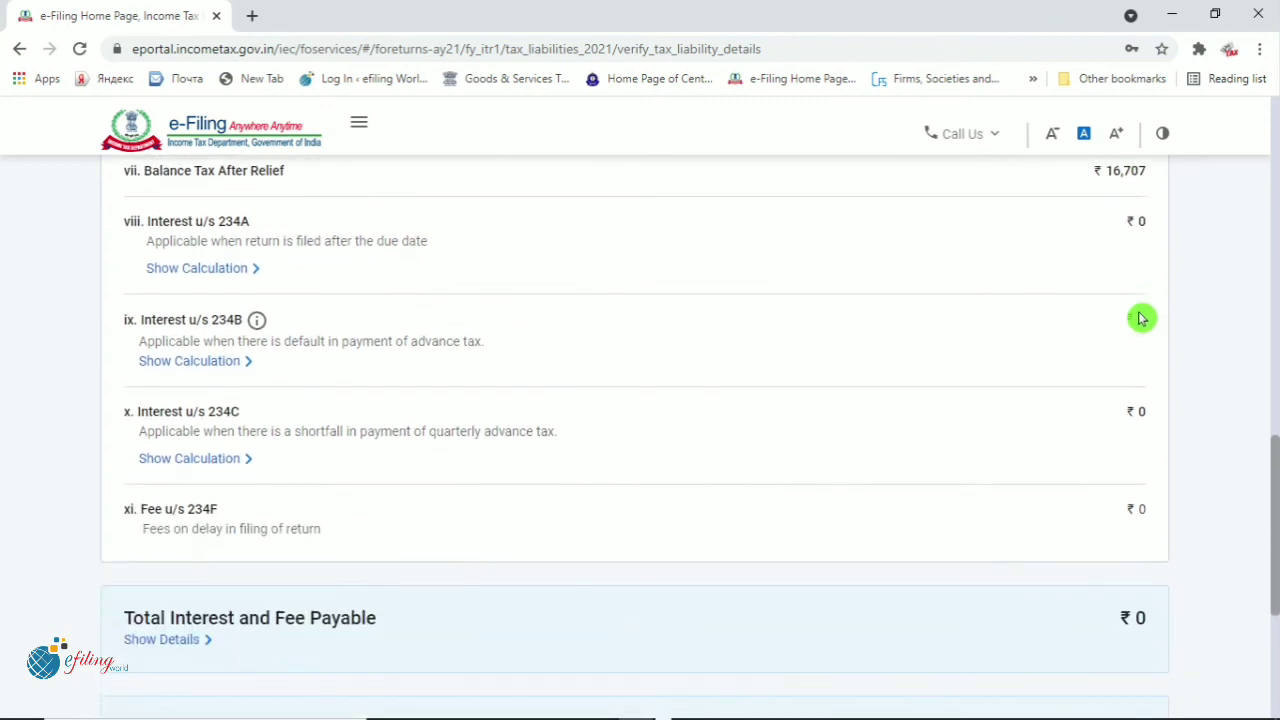
{"action": "scroll", "coordinate": [1131, 314], "scroll_direction": "up", "scroll_amount": 1}
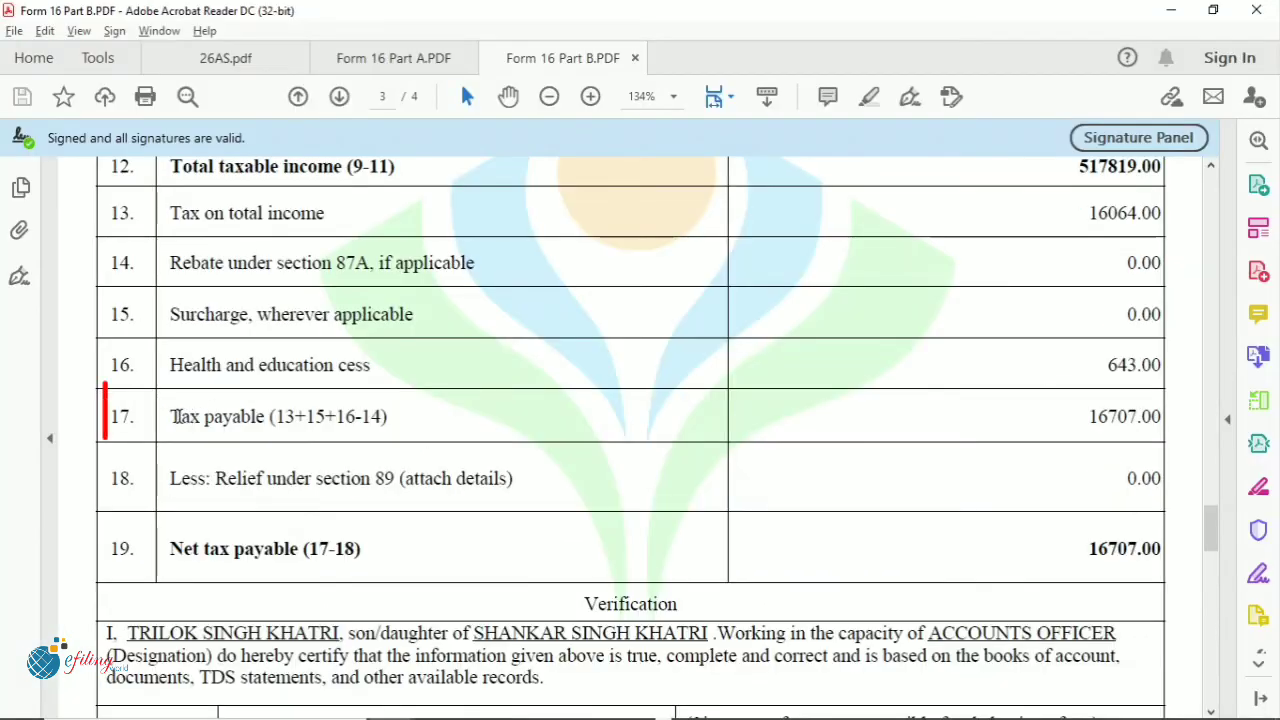
{"action": "left_click_drag", "start_coordinate": [170, 416], "coordinate": [388, 416]}
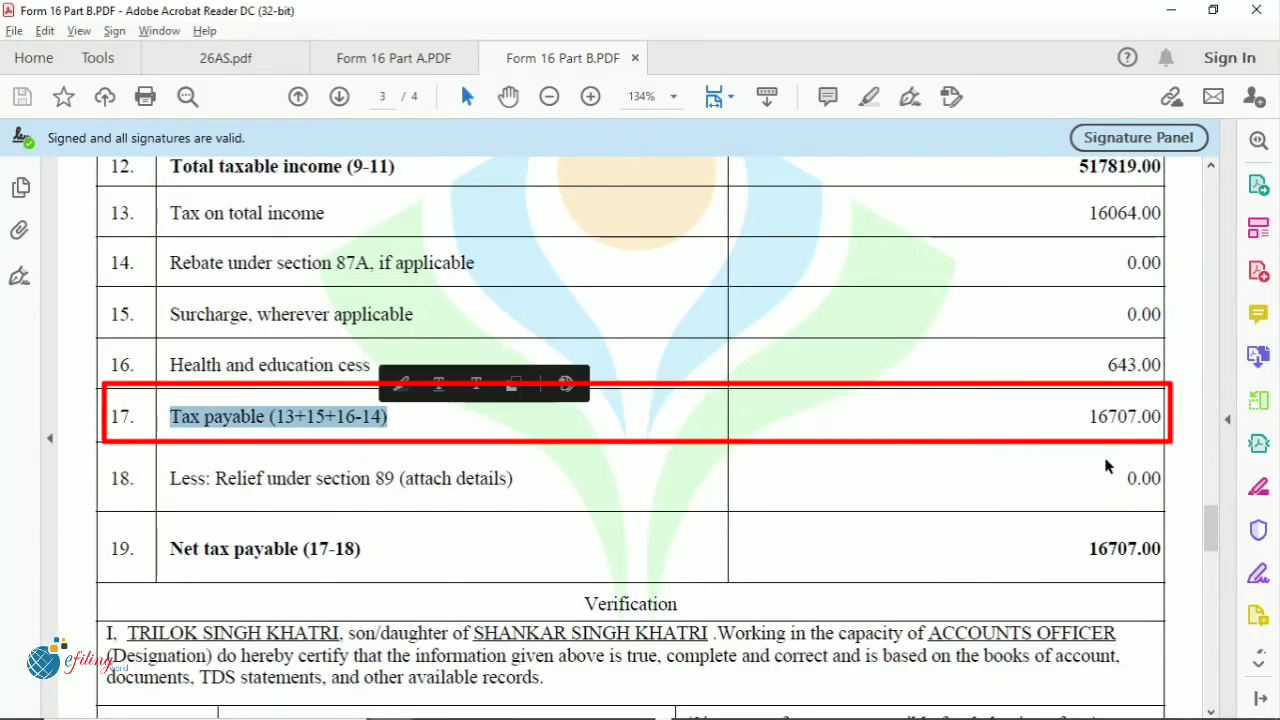
{"action": "left_click_drag", "start_coordinate": [1090, 416], "coordinate": [1162, 418]}
{"action": "left_click", "coordinate": [988, 429]}
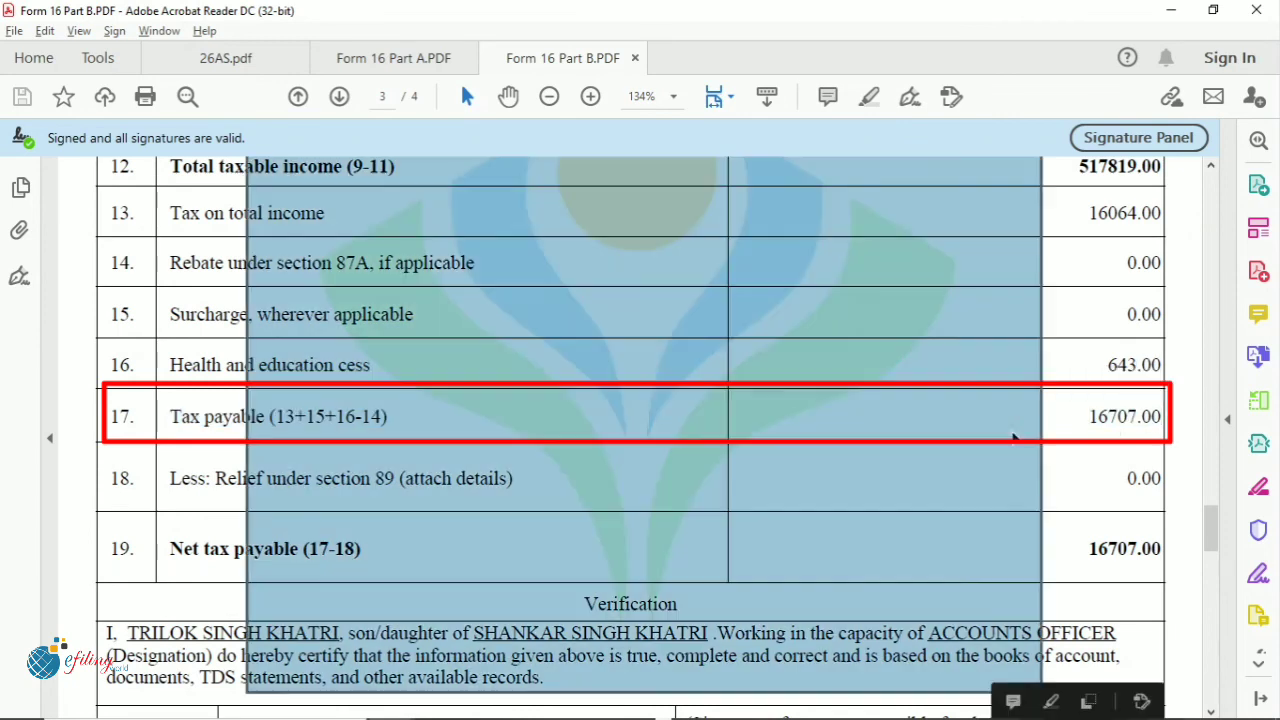
{"action": "left_click", "coordinate": [1109, 432]}
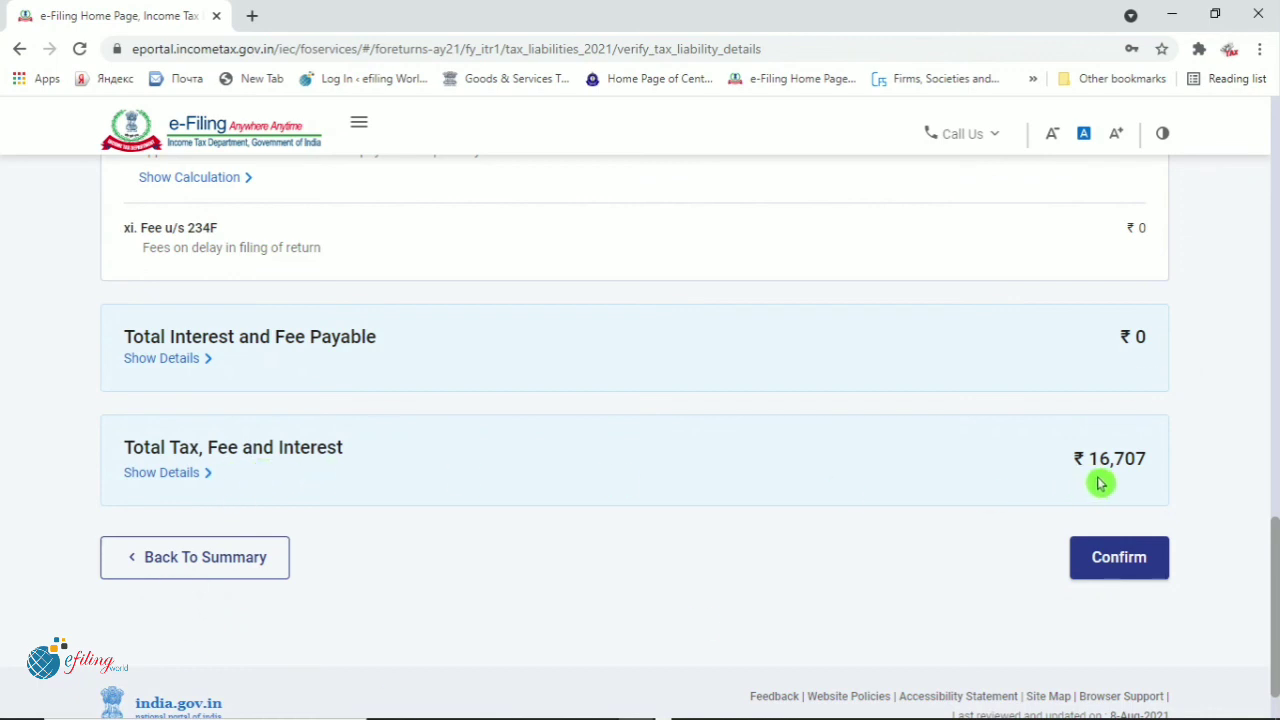
Confirm the tax liability and proceed past the Return Summary
{"action": "left_click", "coordinate": [1127, 563]}
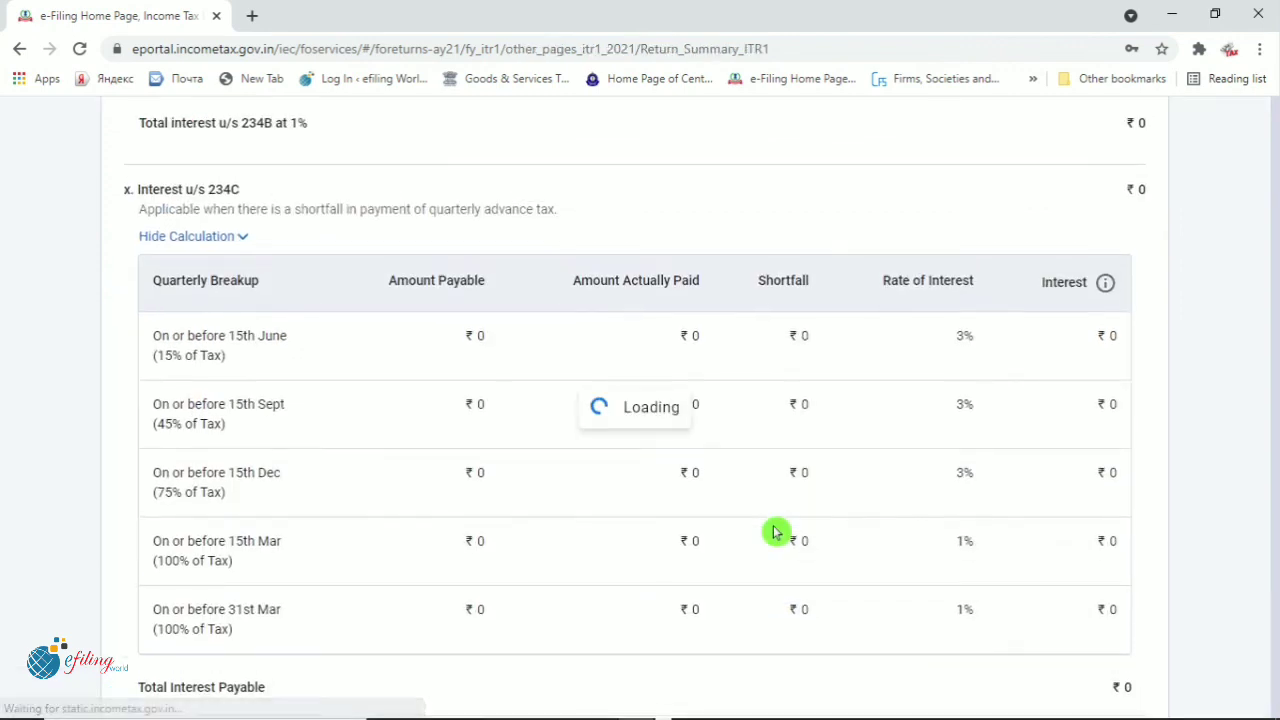
{"action": "scroll", "coordinate": [776, 532], "scroll_direction": "down", "scroll_amount": 5}
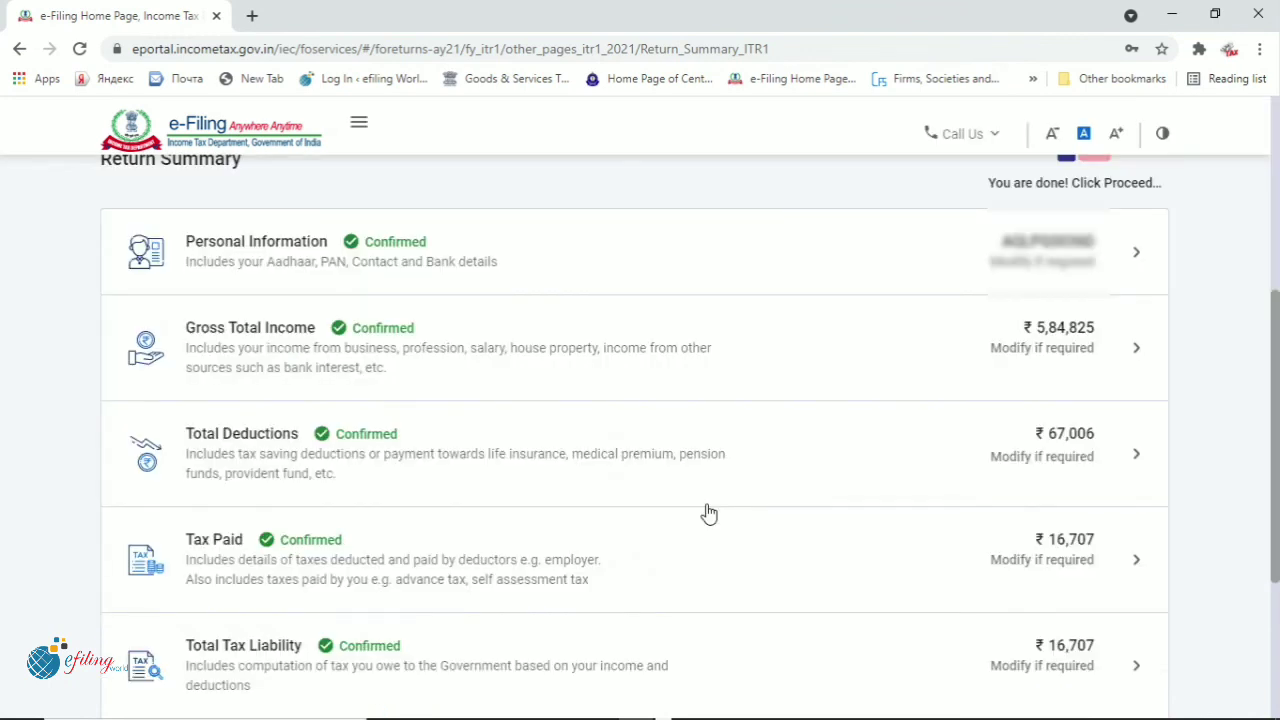
{"action": "scroll", "coordinate": [708, 513], "scroll_direction": "down", "scroll_amount": 3}
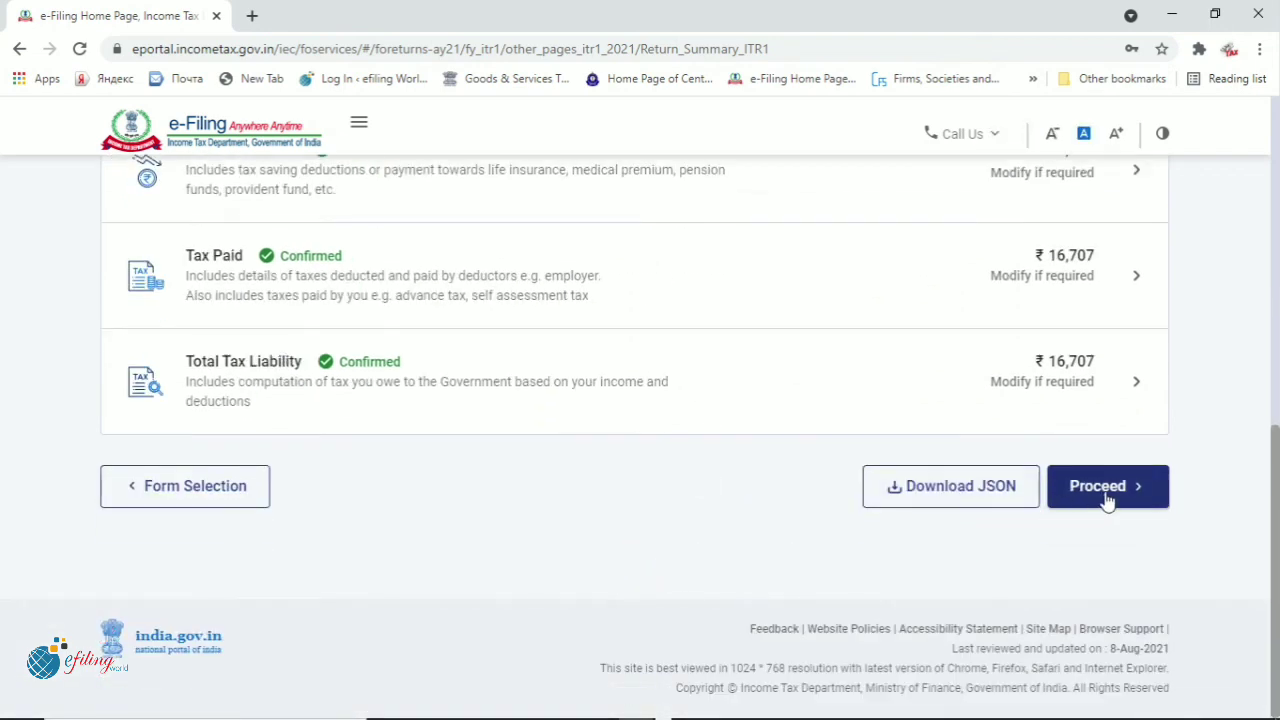
{"action": "left_click", "coordinate": [1107, 500]}
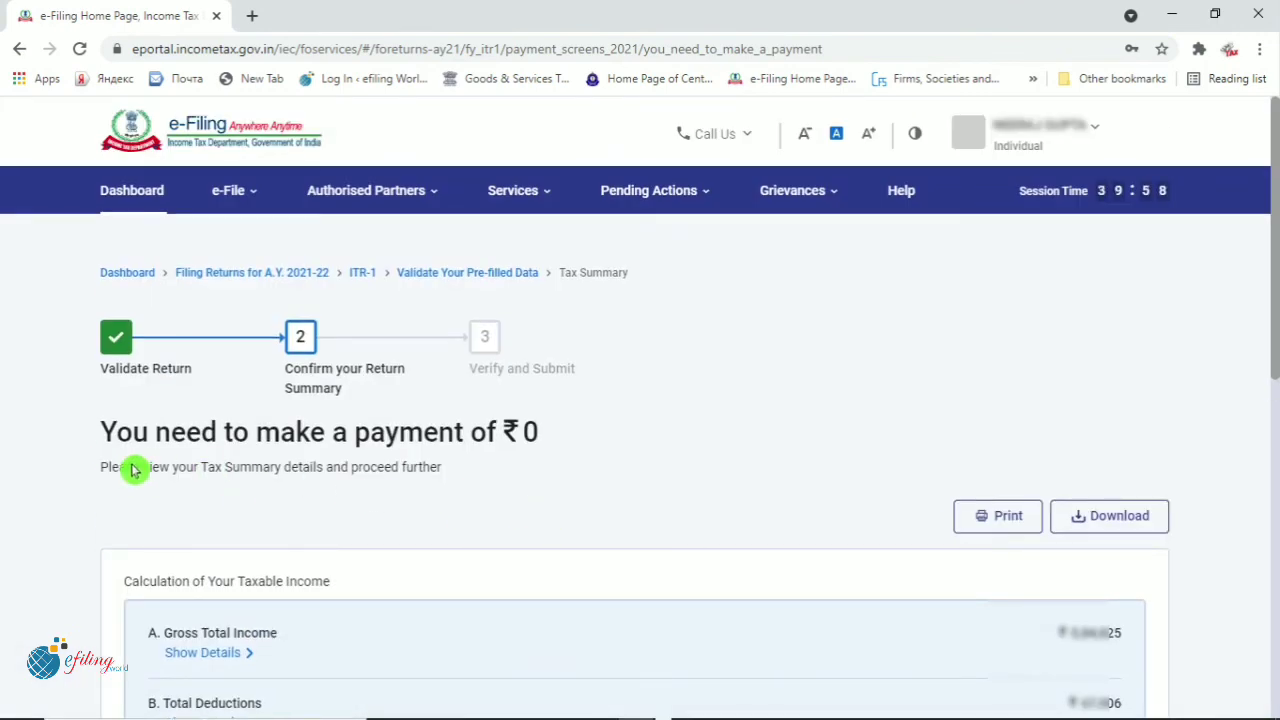
Review the Tax Summary showing ₹0 amount payable
{"action": "left_click_drag", "start_coordinate": [104, 432], "coordinate": [553, 444]}
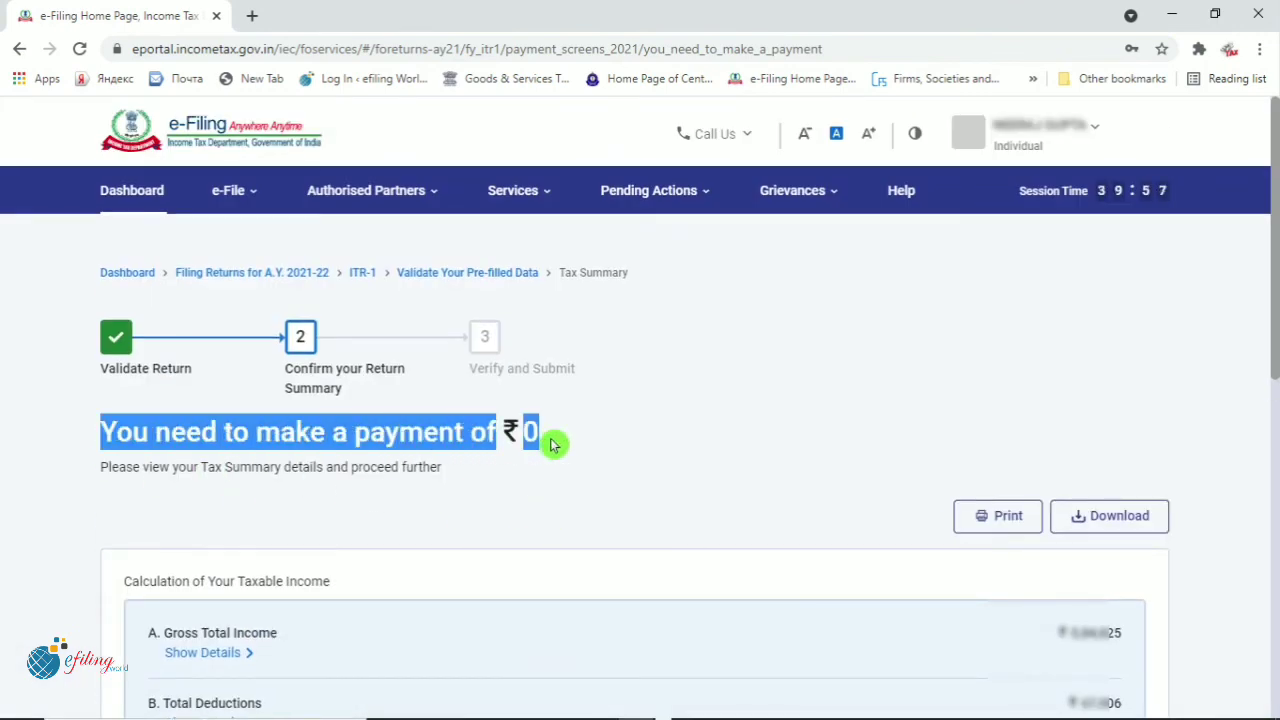
{"action": "left_click", "coordinate": [700, 466]}
{"action": "scroll", "coordinate": [698, 507], "scroll_direction": "down", "scroll_amount": 2}
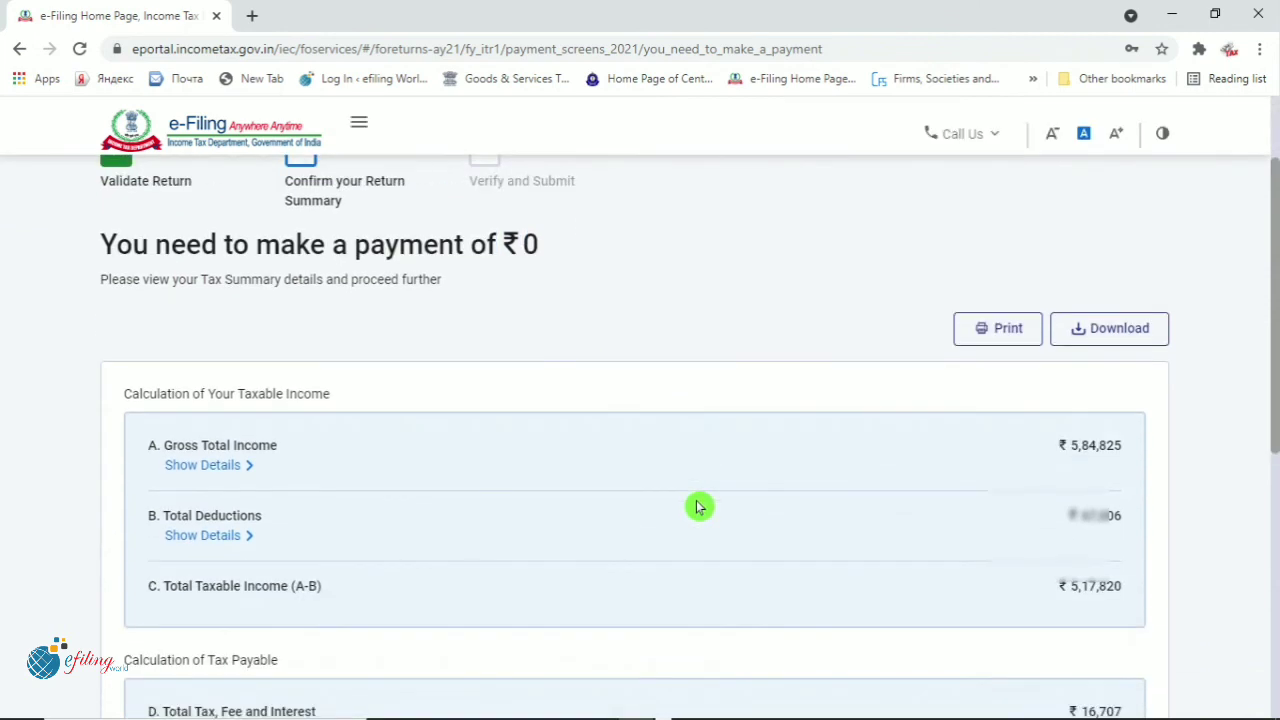
{"action": "scroll", "coordinate": [698, 507], "scroll_direction": "down", "scroll_amount": 4}
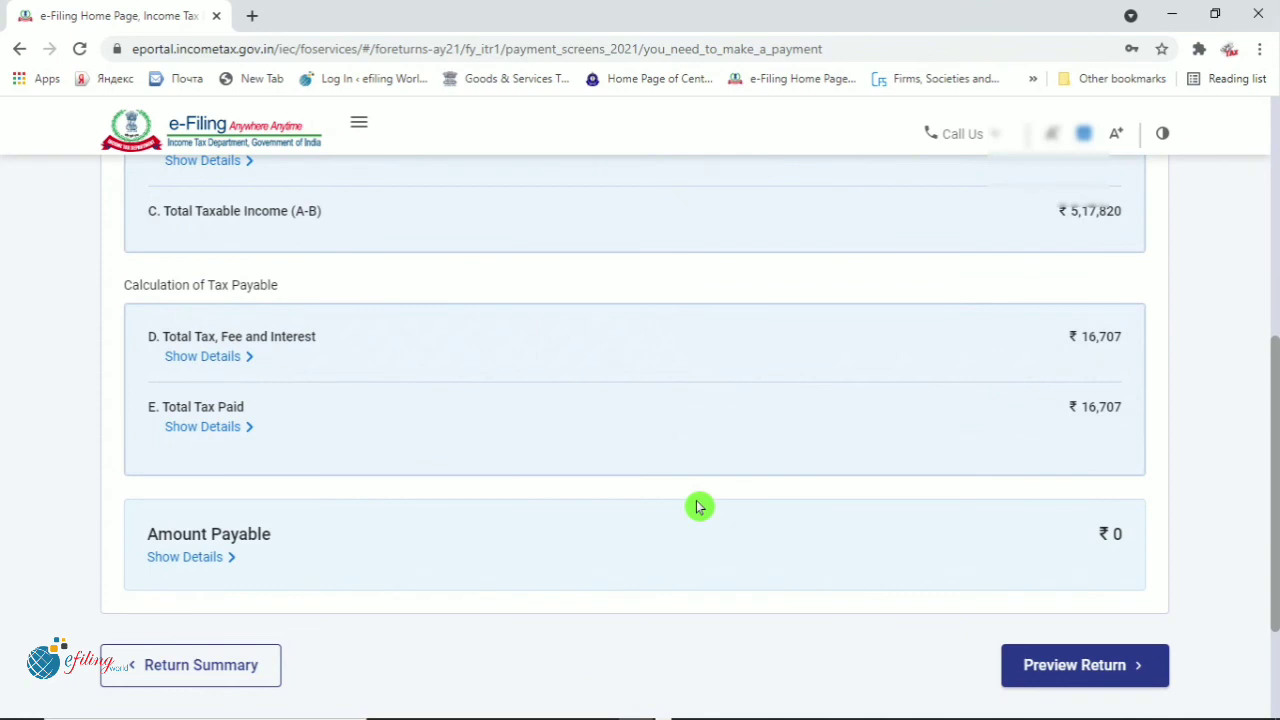
{"action": "scroll", "coordinate": [698, 507], "scroll_direction": "down", "scroll_amount": 2}
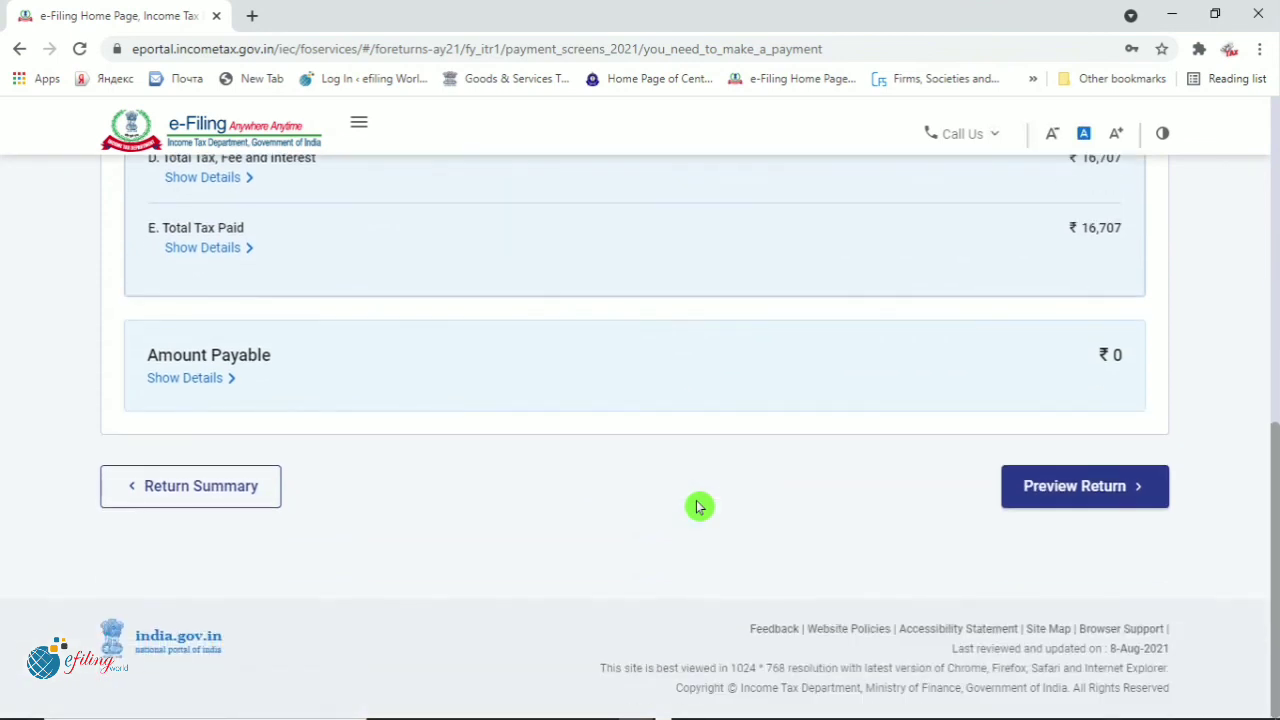
Accept the self declaration and generate the ITR-1 return preview
{"action": "left_click", "coordinate": [1074, 494]}
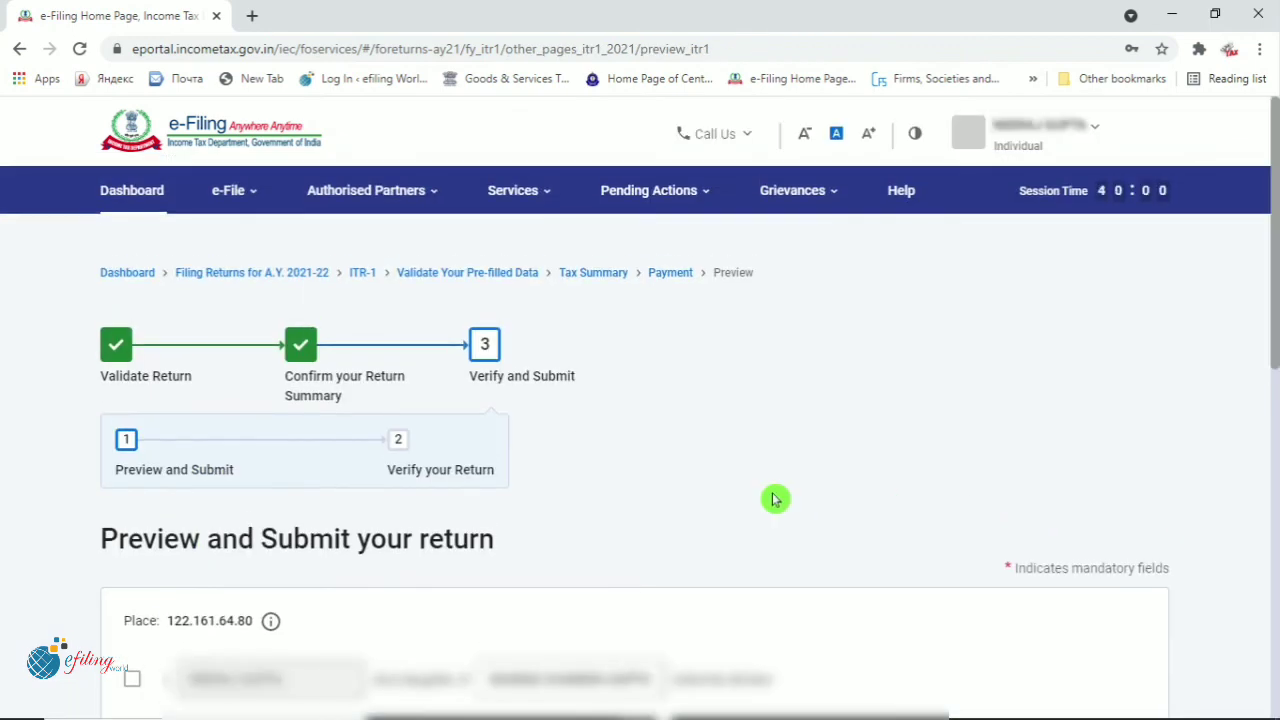
{"action": "scroll", "coordinate": [946, 349], "scroll_direction": "down", "scroll_amount": 2}
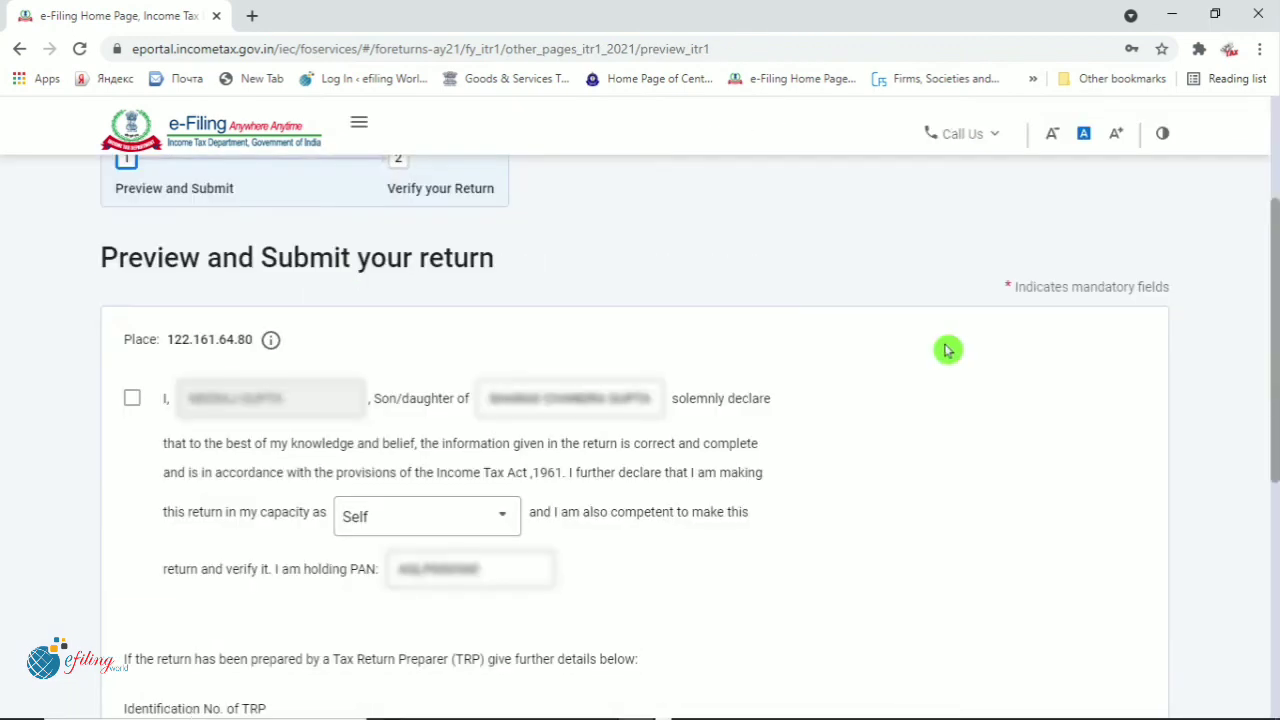
{"action": "left_click", "coordinate": [132, 398]}
{"action": "scroll", "coordinate": [910, 512], "scroll_direction": "down", "scroll_amount": 5}
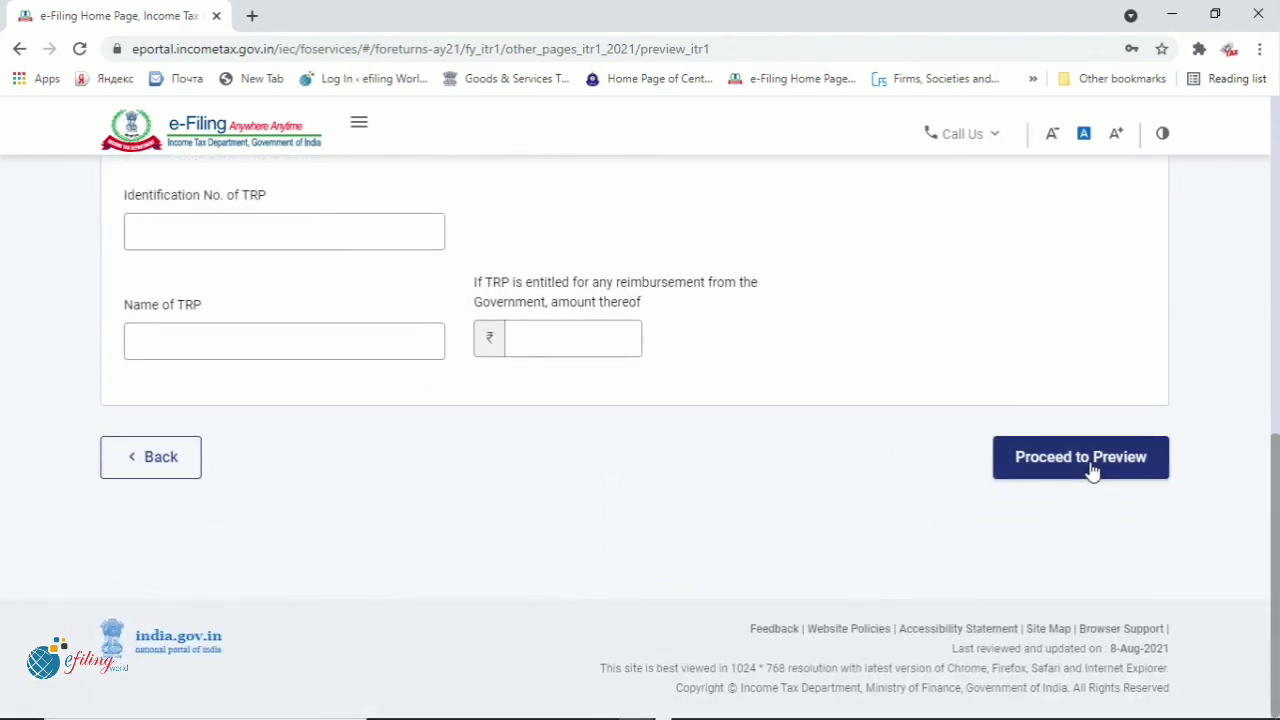
{"action": "left_click", "coordinate": [1092, 473]}
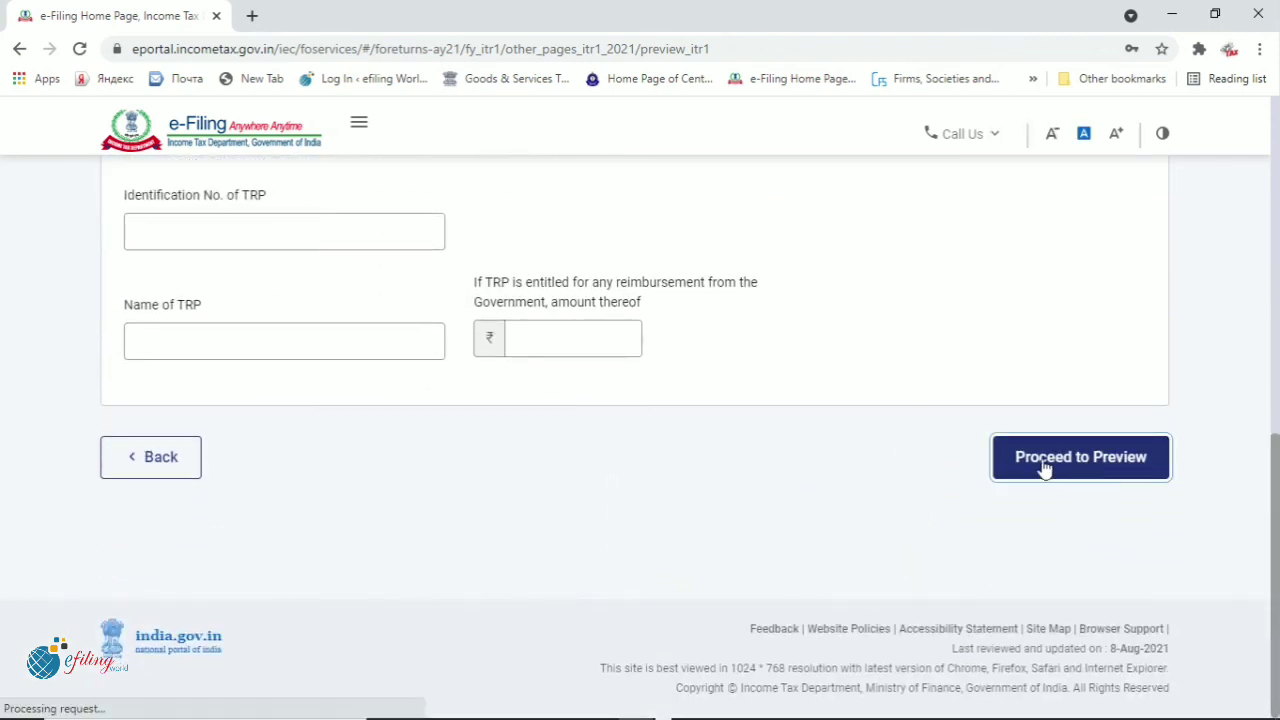
{"action": "left_click", "coordinate": [784, 490]}
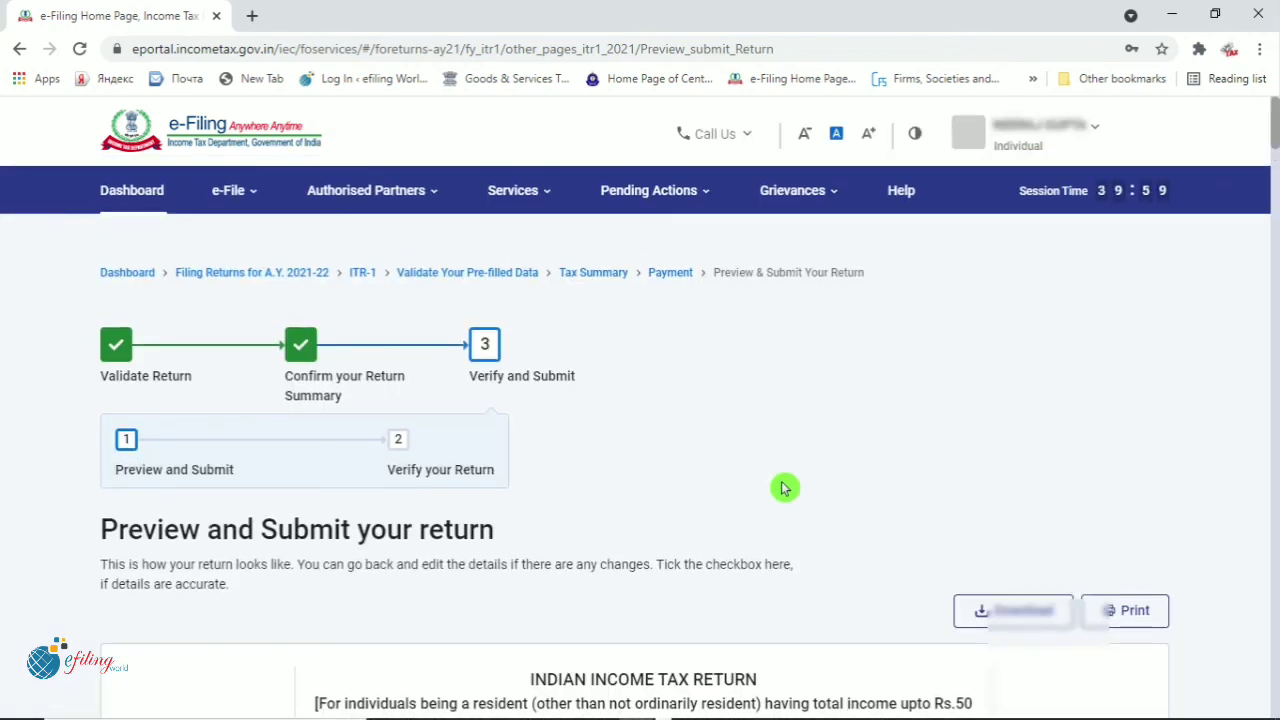
Go to the end of the preview and send the return for validation
{"action": "scroll", "coordinate": [784, 488], "scroll_direction": "down", "scroll_amount": 1}
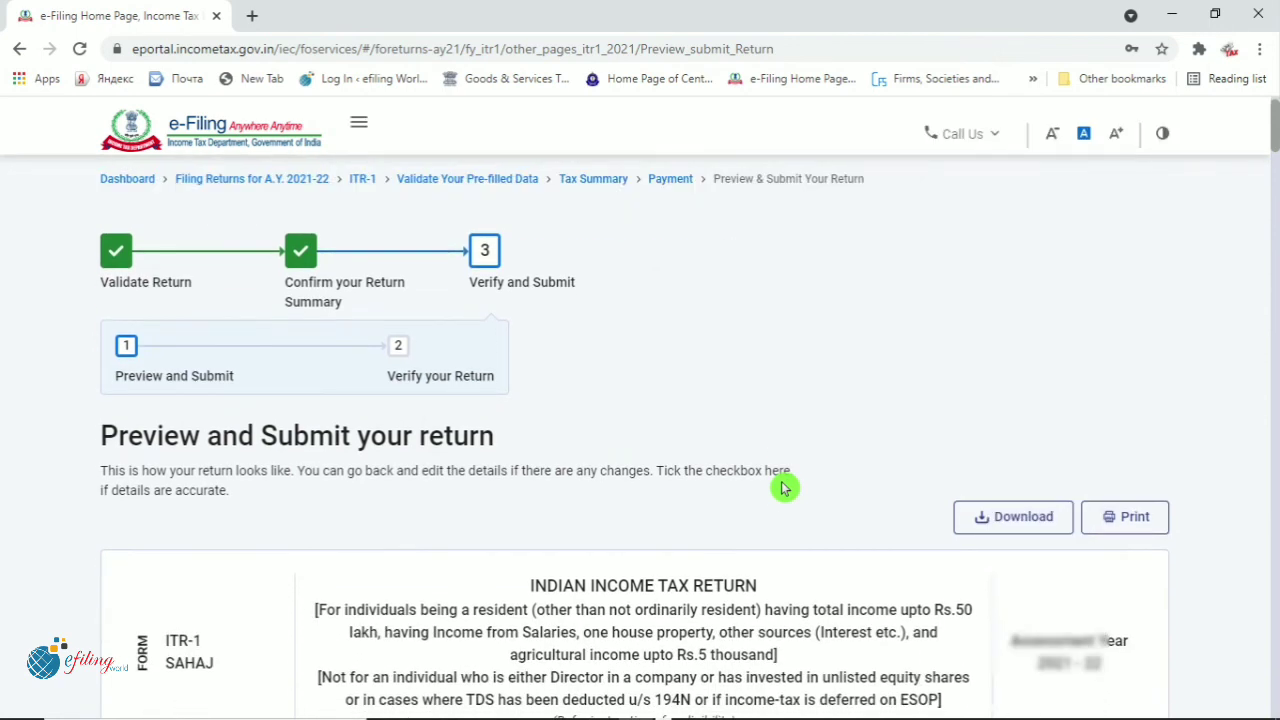
{"action": "key", "text": "End"}
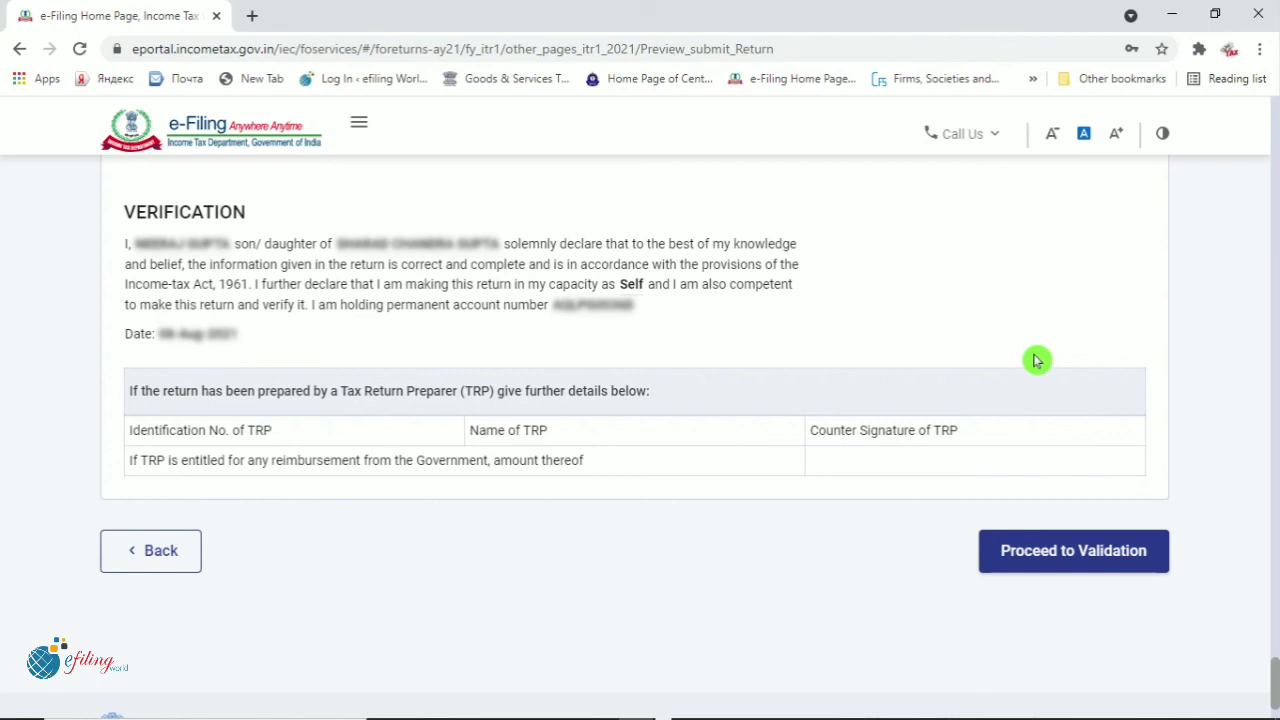
{"action": "left_click", "coordinate": [1088, 560]}
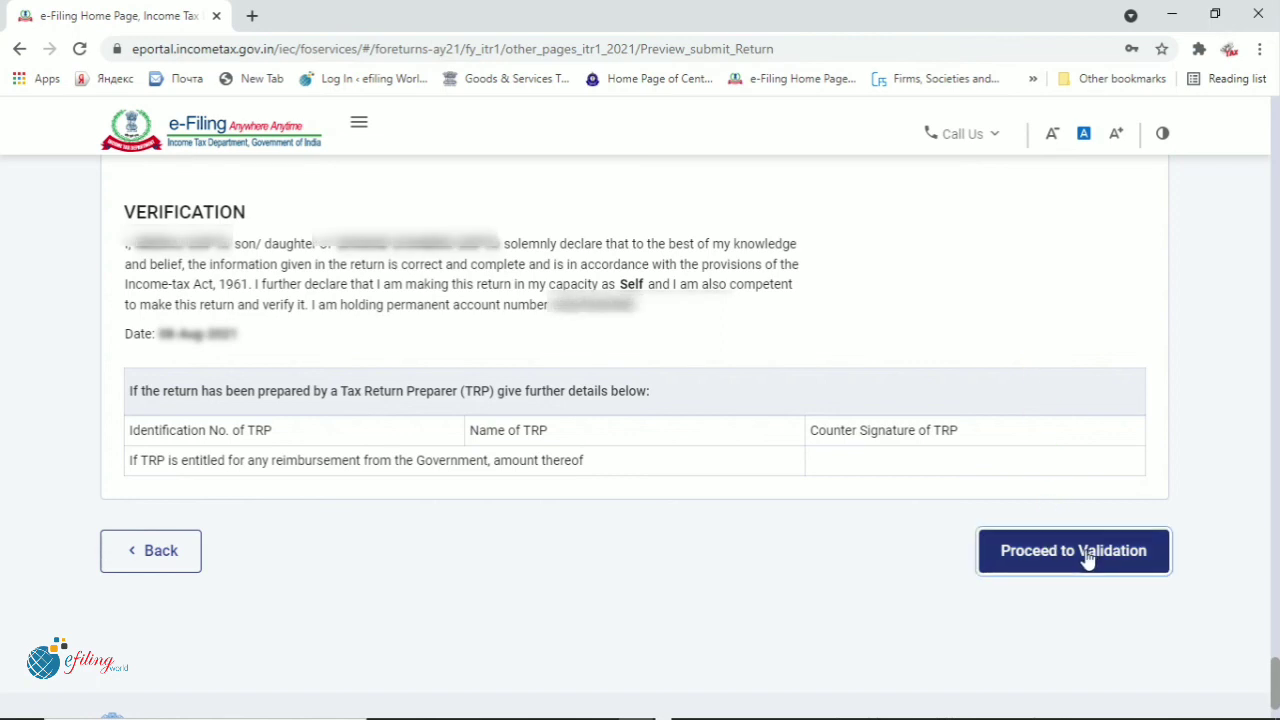
{"action": "left_click", "coordinate": [883, 511]}
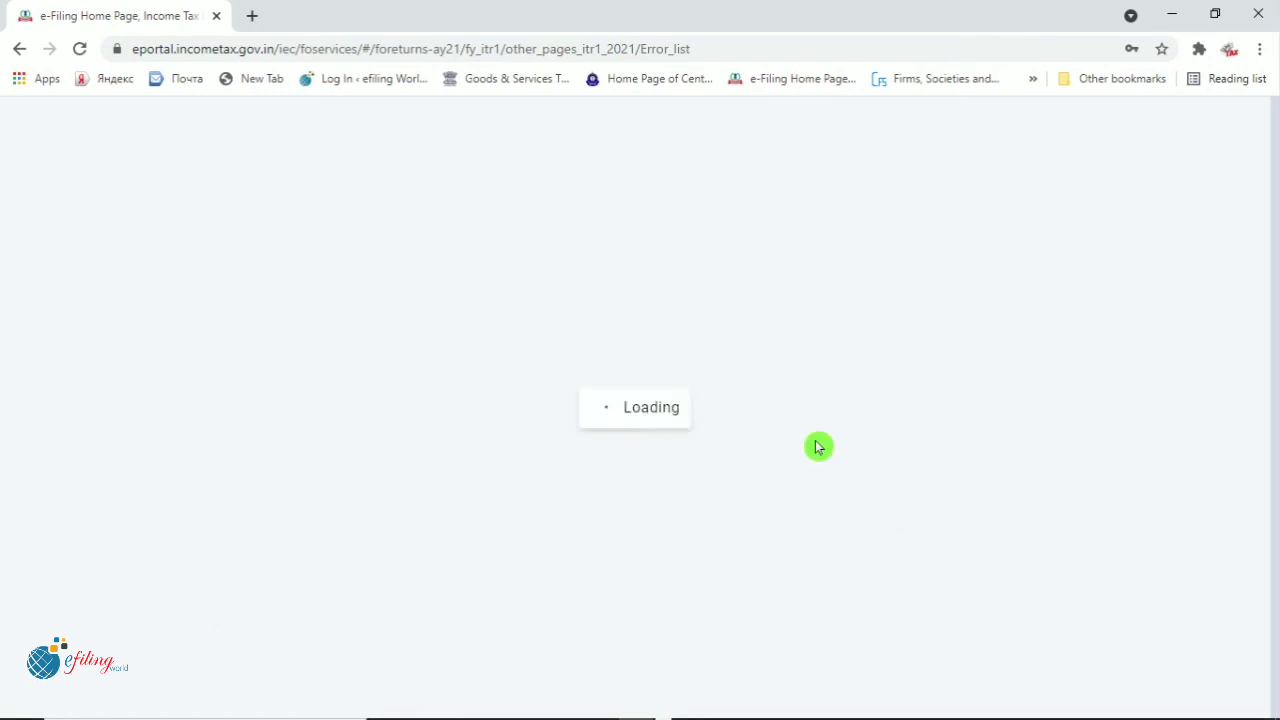
Check the Validation Successful message and proceed to the e-Verify options page
{"action": "scroll", "coordinate": [817, 447], "scroll_direction": "down", "scroll_amount": 3}
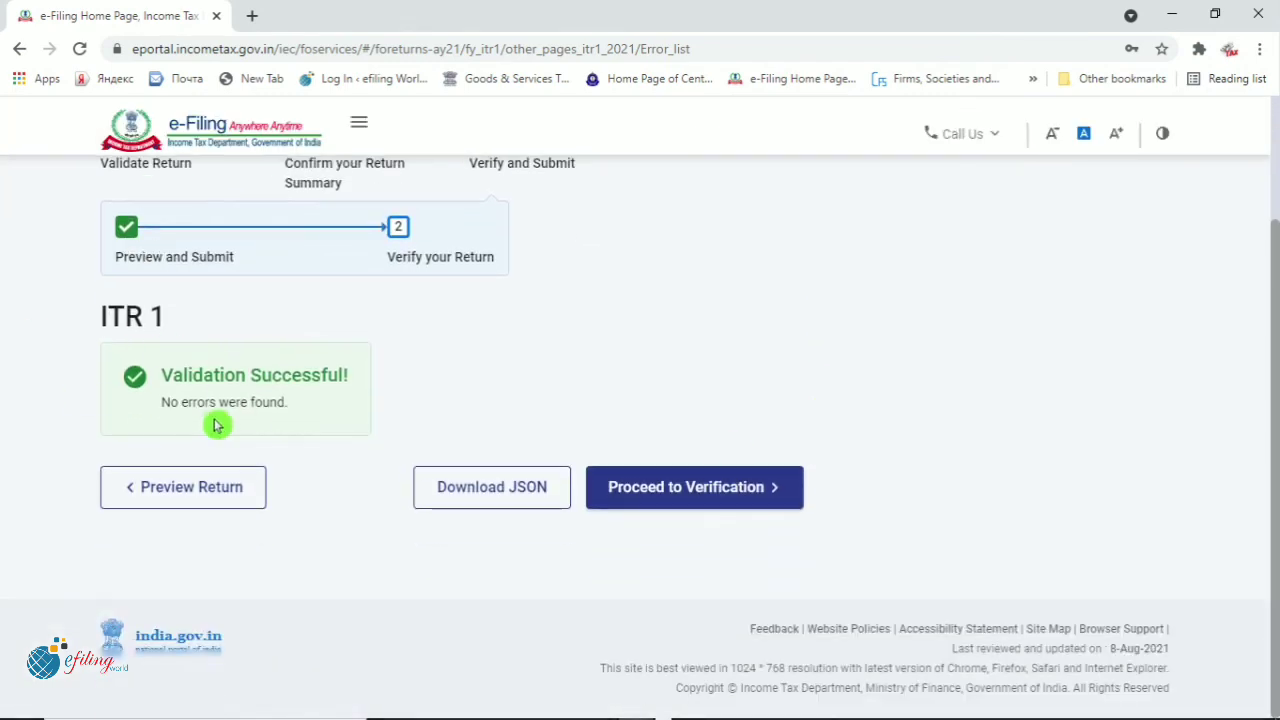
{"action": "left_click_drag", "start_coordinate": [172, 375], "coordinate": [368, 377]}
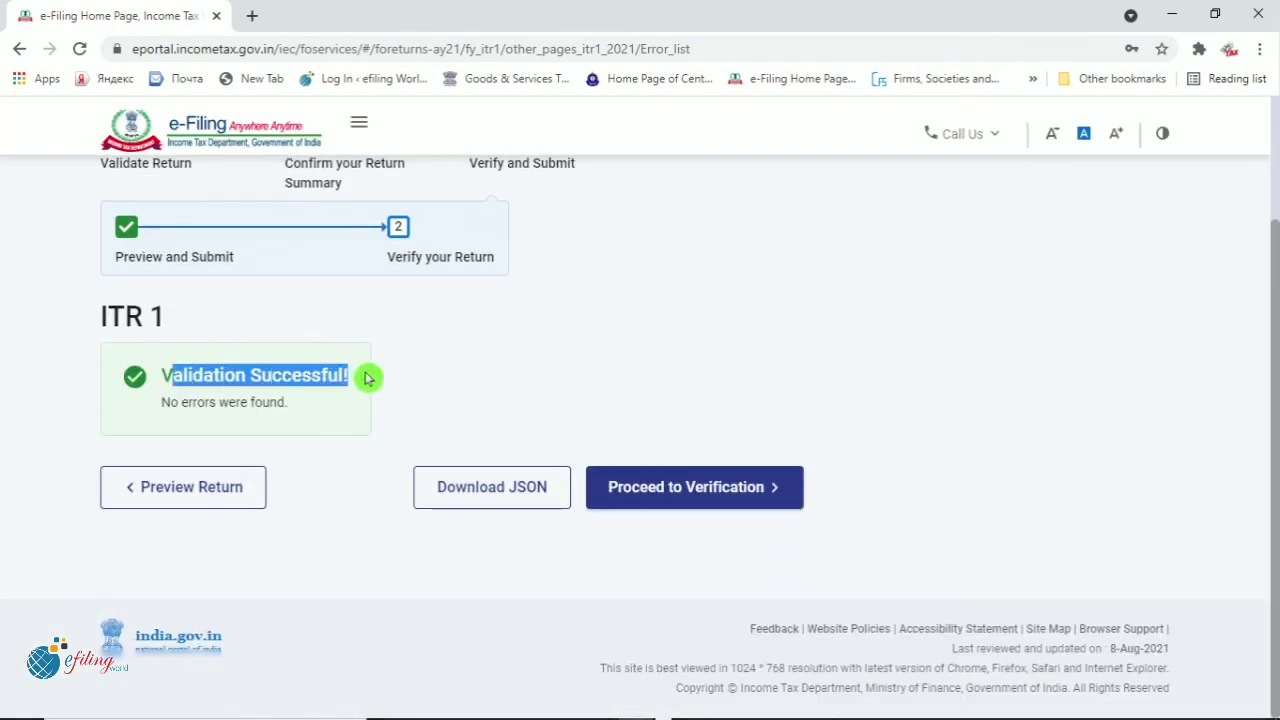
{"action": "left_click", "coordinate": [566, 357]}
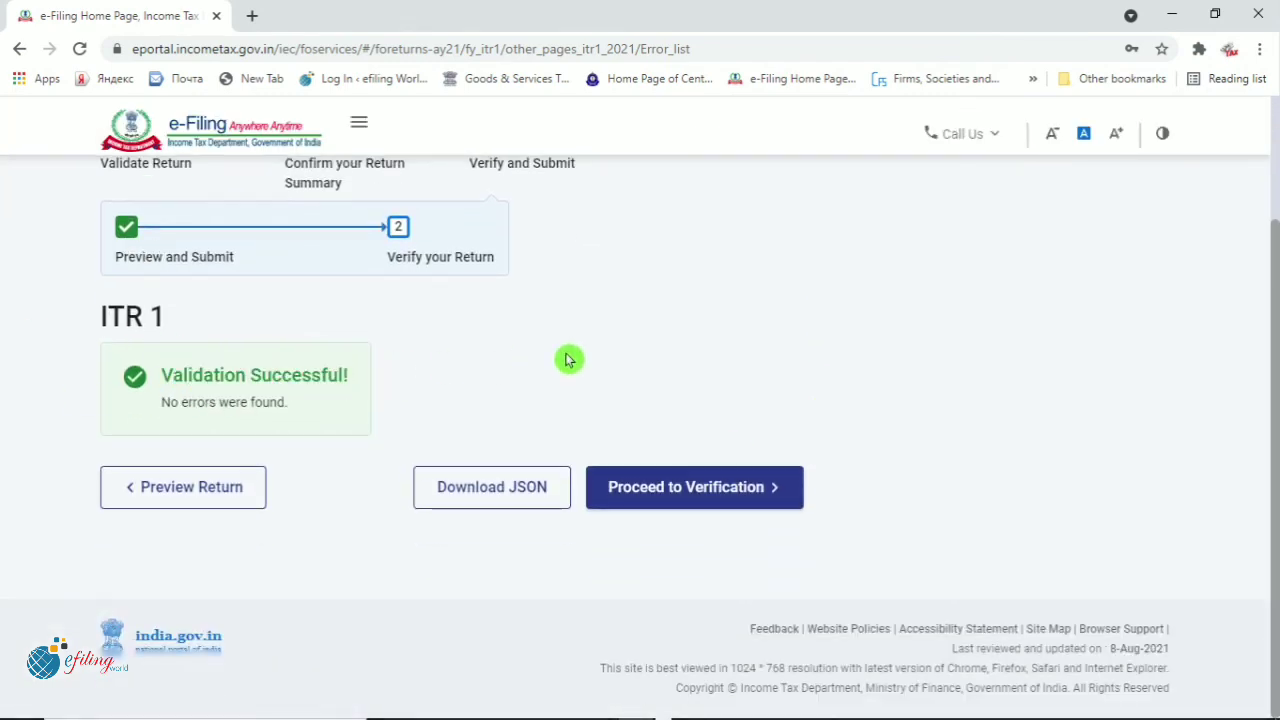
{"action": "left_click", "coordinate": [714, 500]}
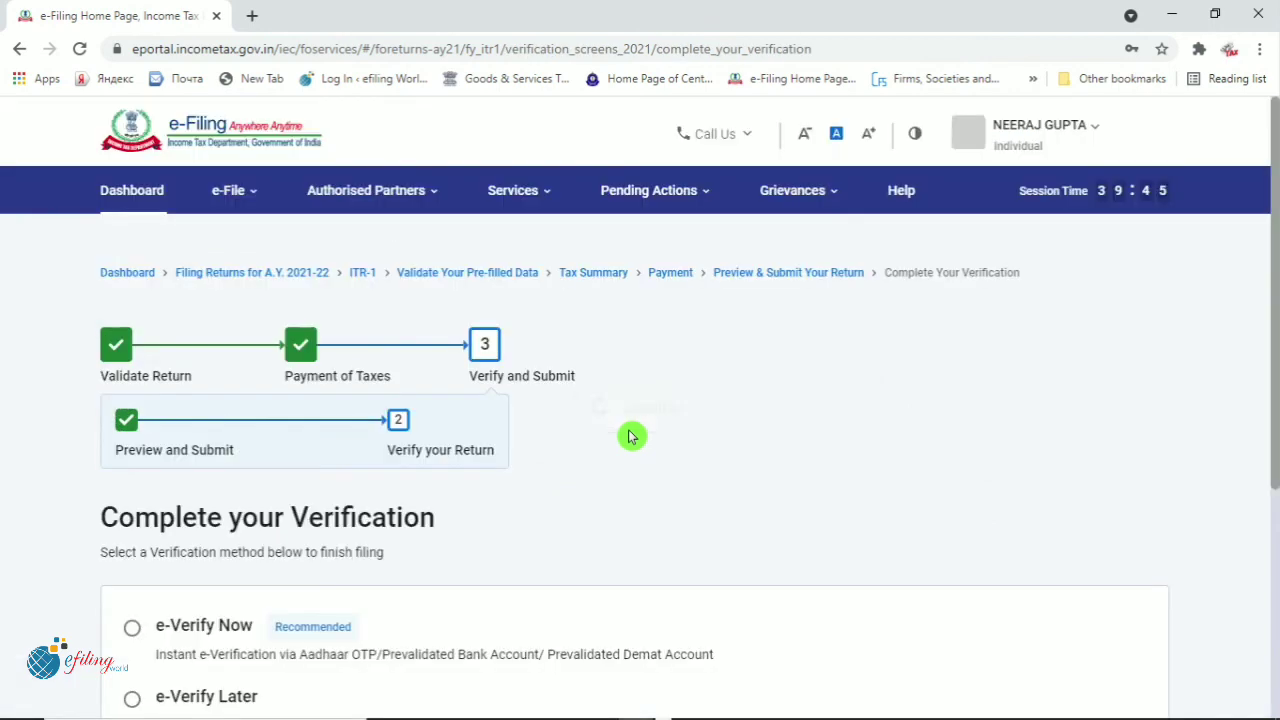
{"action": "scroll", "coordinate": [660, 430], "scroll_direction": "down", "scroll_amount": 3}
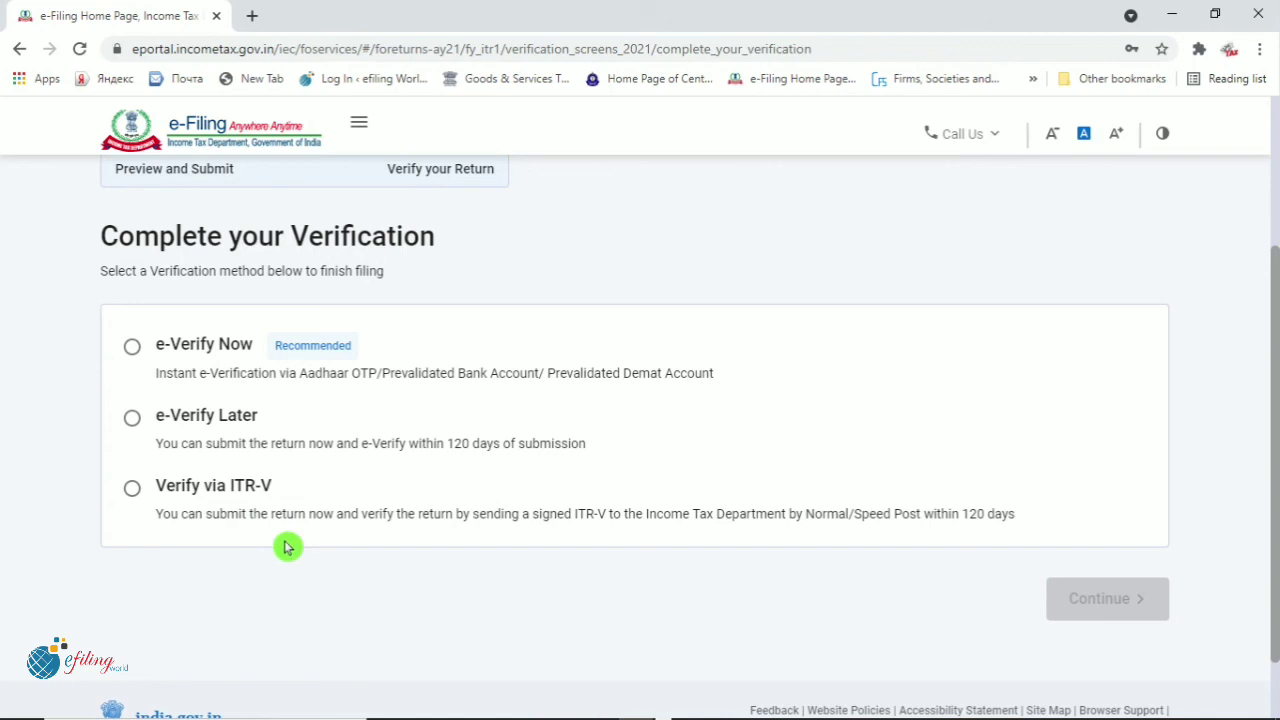
Opt for e-Verify Now and select OTP on the Aadhaar-registered mobile number as the verification method
{"action": "left_click", "coordinate": [133, 350]}
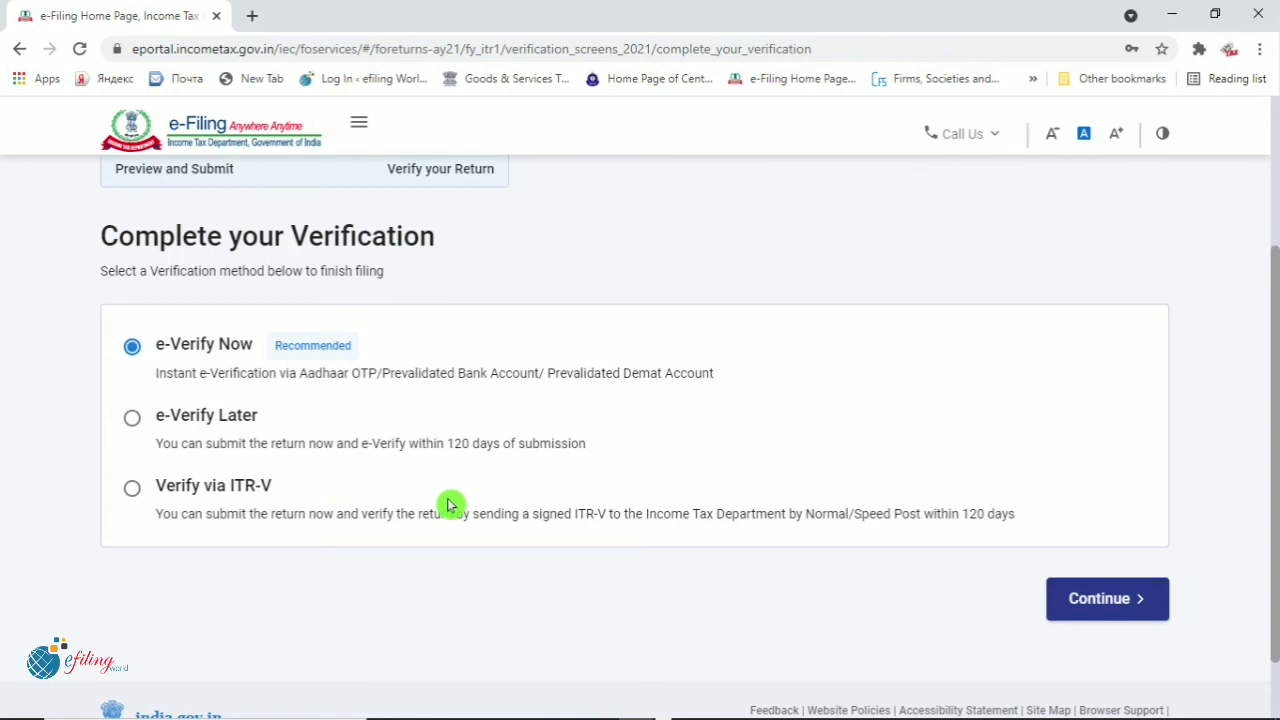
{"action": "left_click", "coordinate": [1105, 603]}
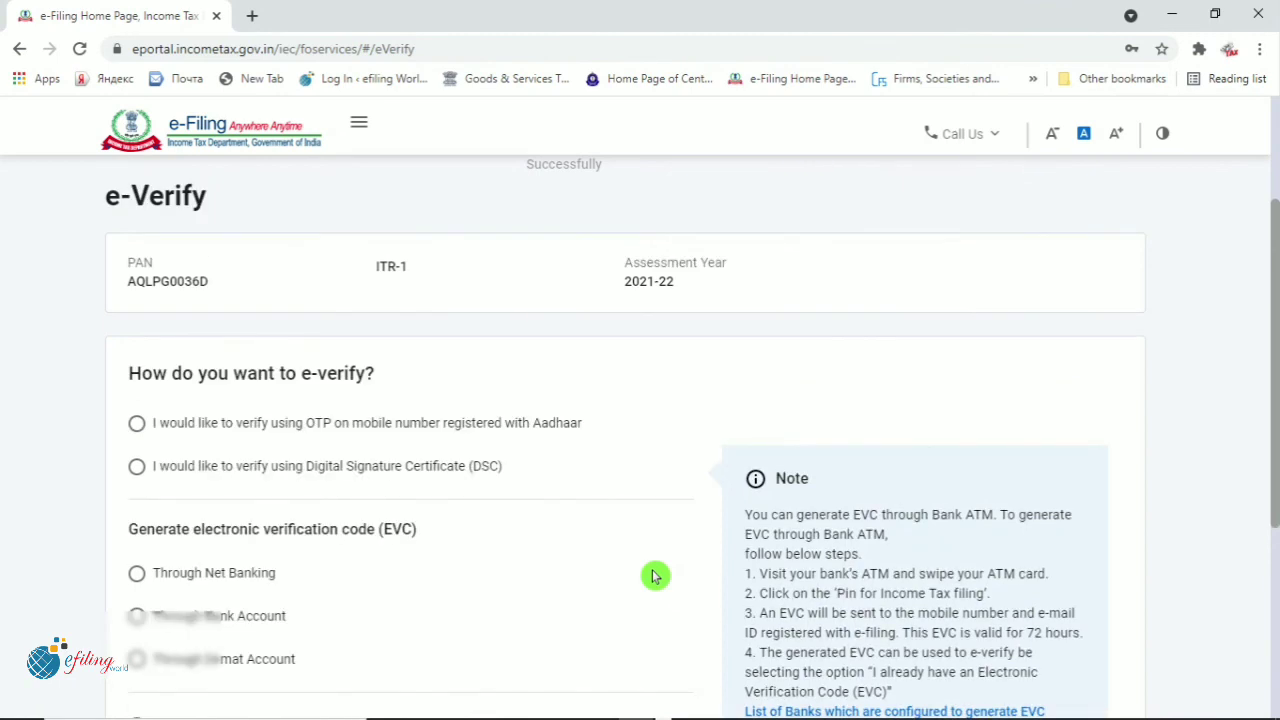
{"action": "scroll", "coordinate": [655, 576], "scroll_direction": "down", "scroll_amount": 1}
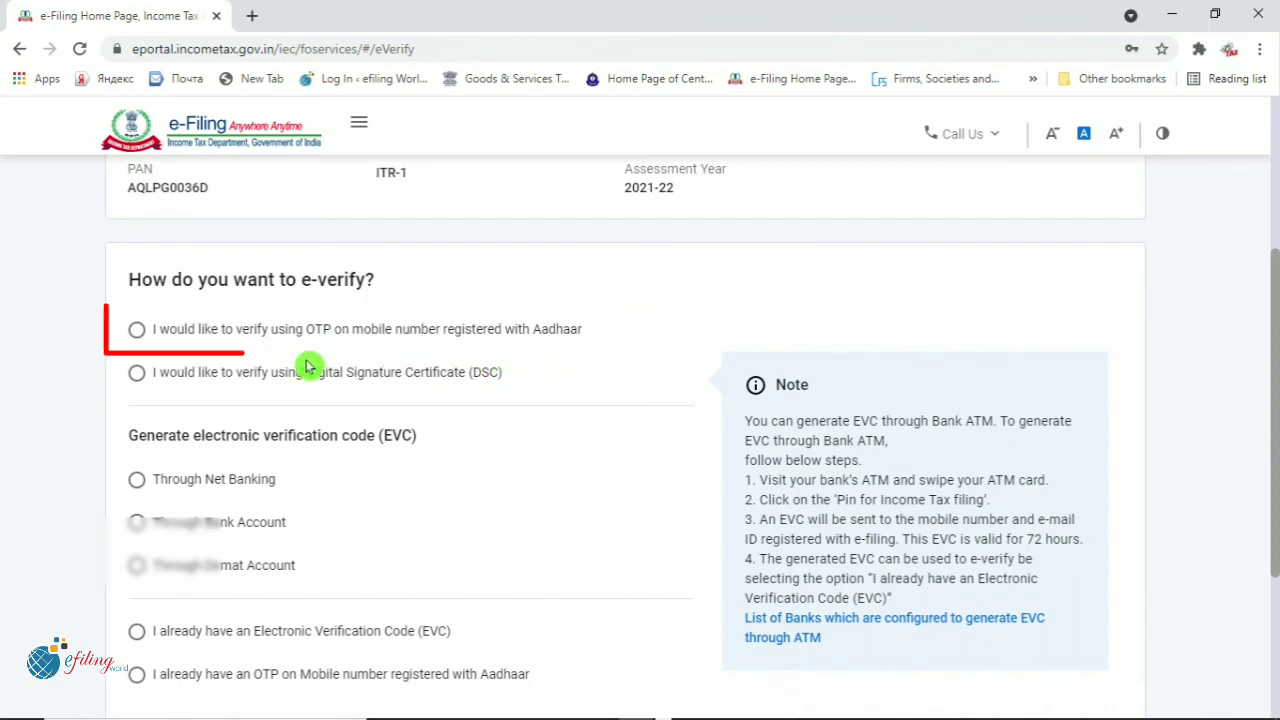
{"action": "left_click", "coordinate": [139, 333]}
{"action": "scroll", "coordinate": [610, 485], "scroll_direction": "down", "scroll_amount": 3}
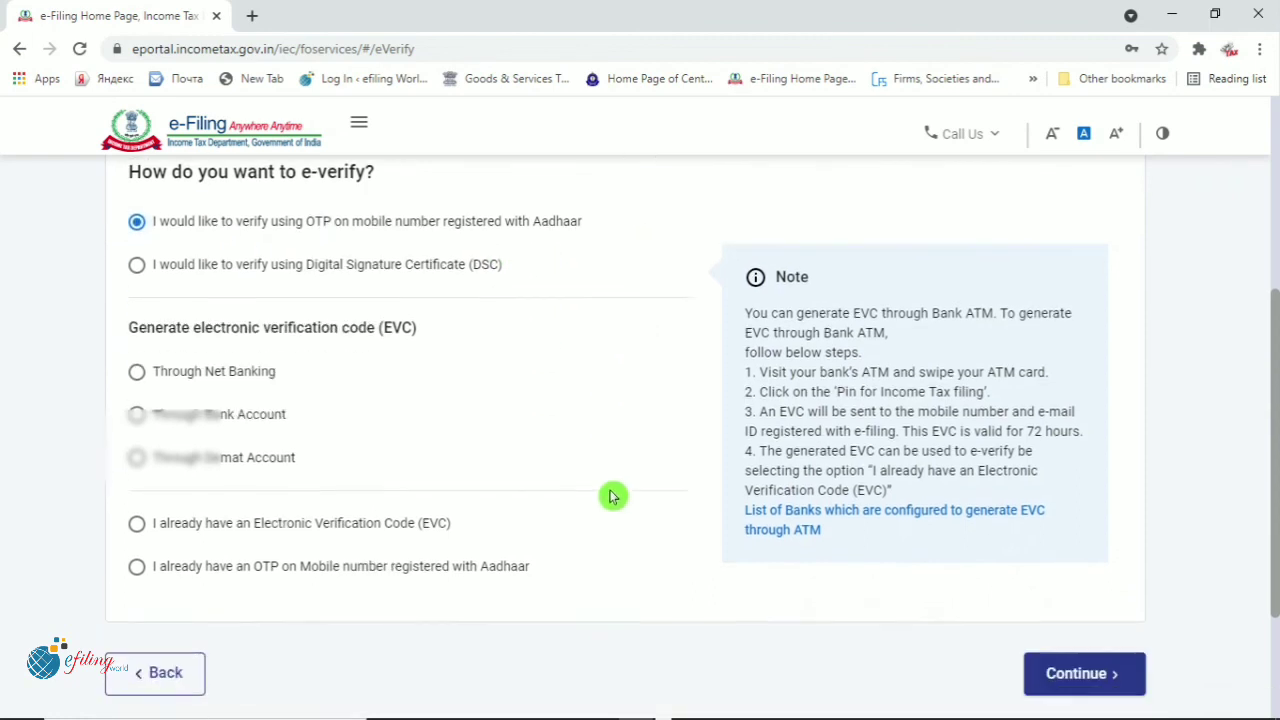